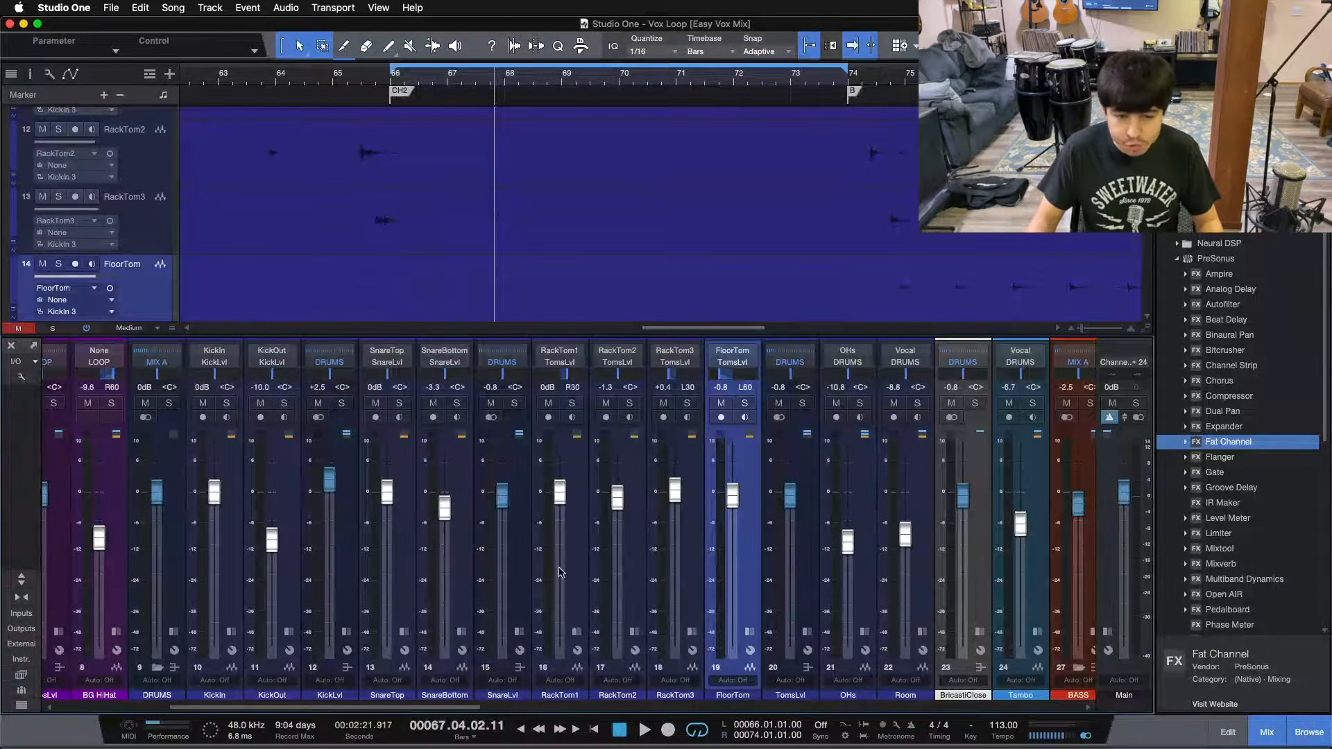
click(513, 536)
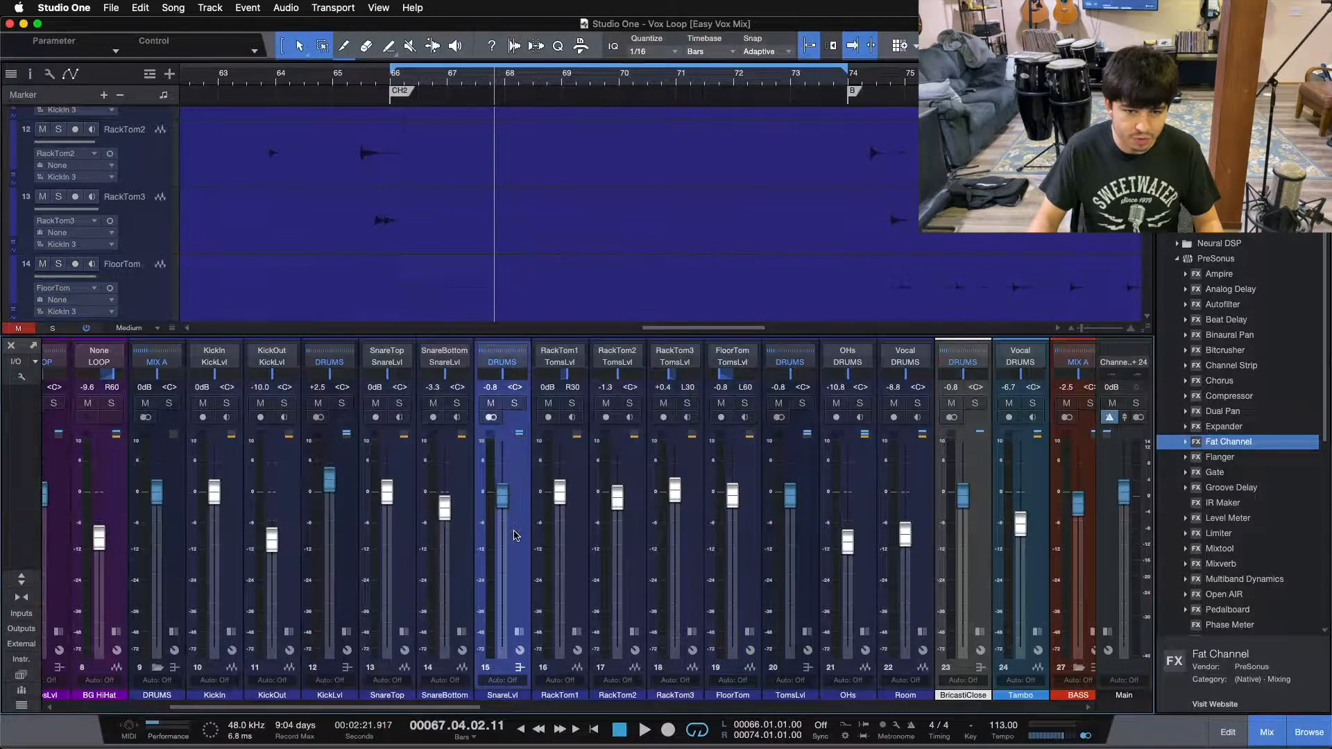
click(347, 529)
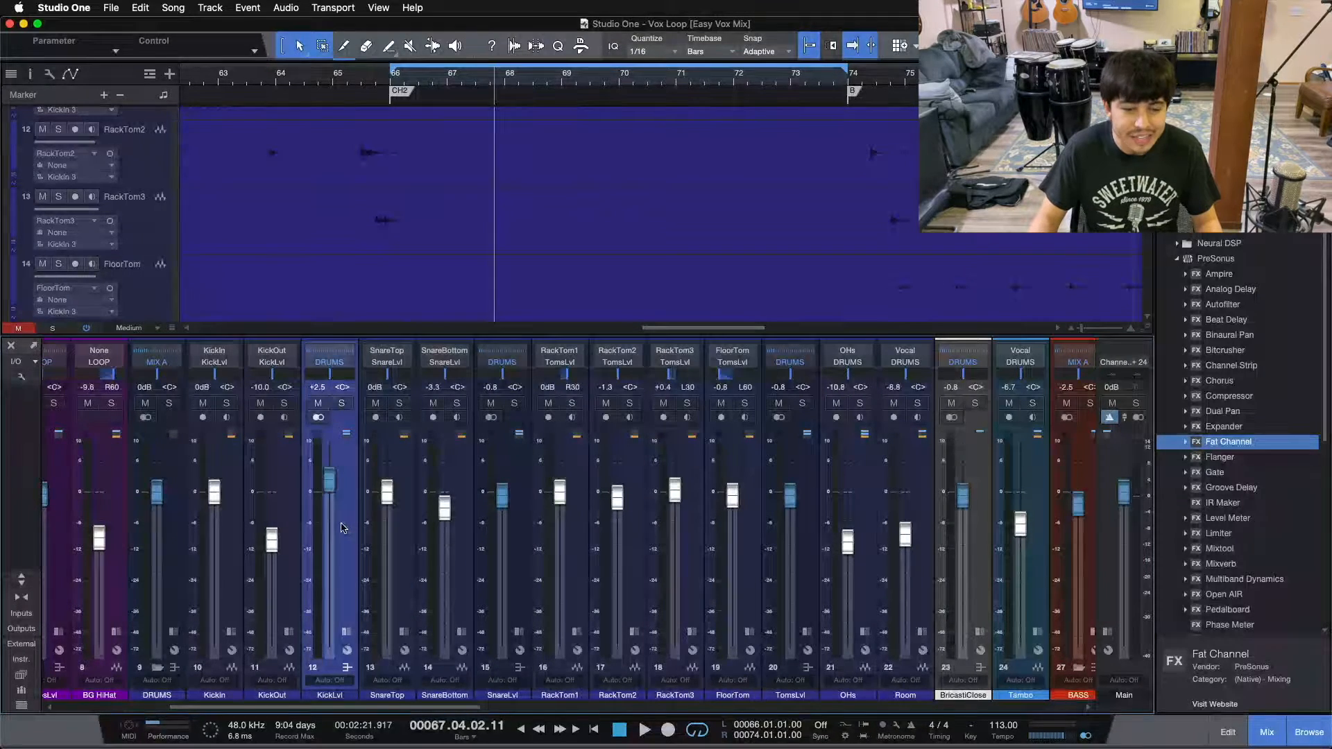
click(346, 632)
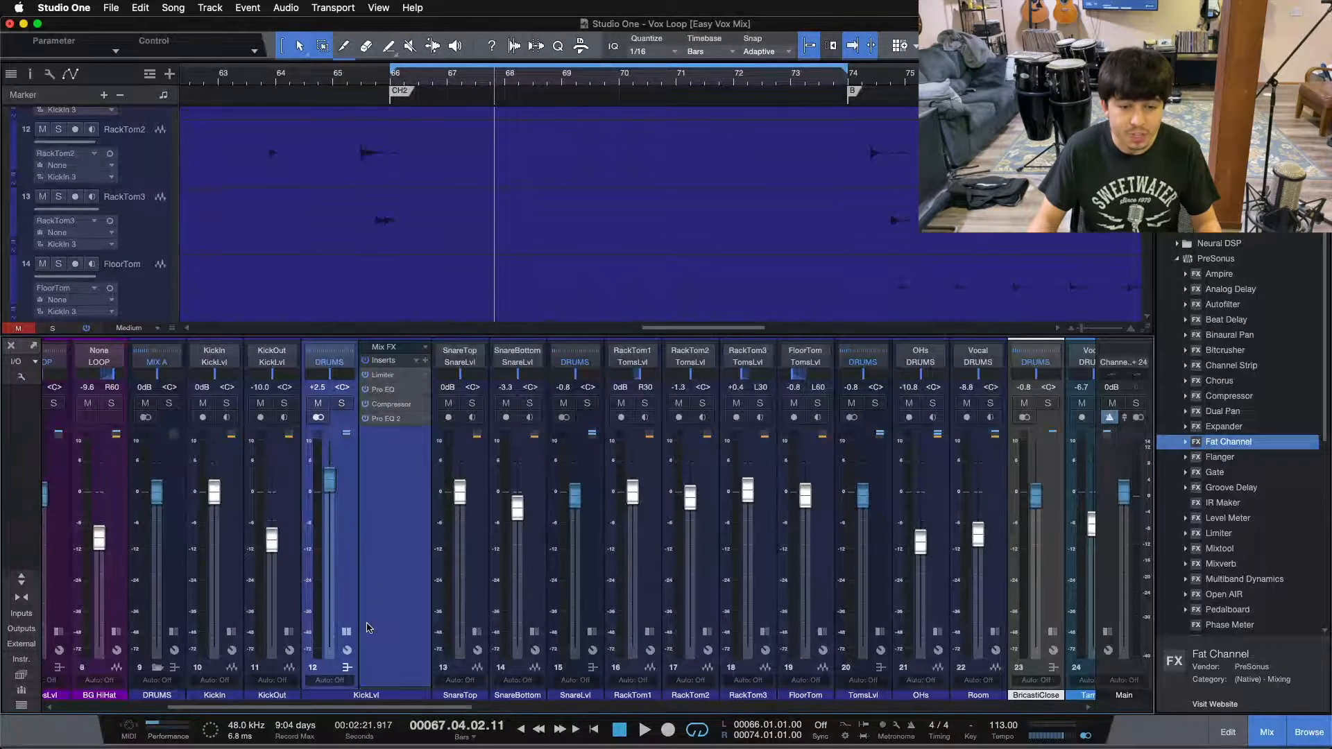
click(347, 632)
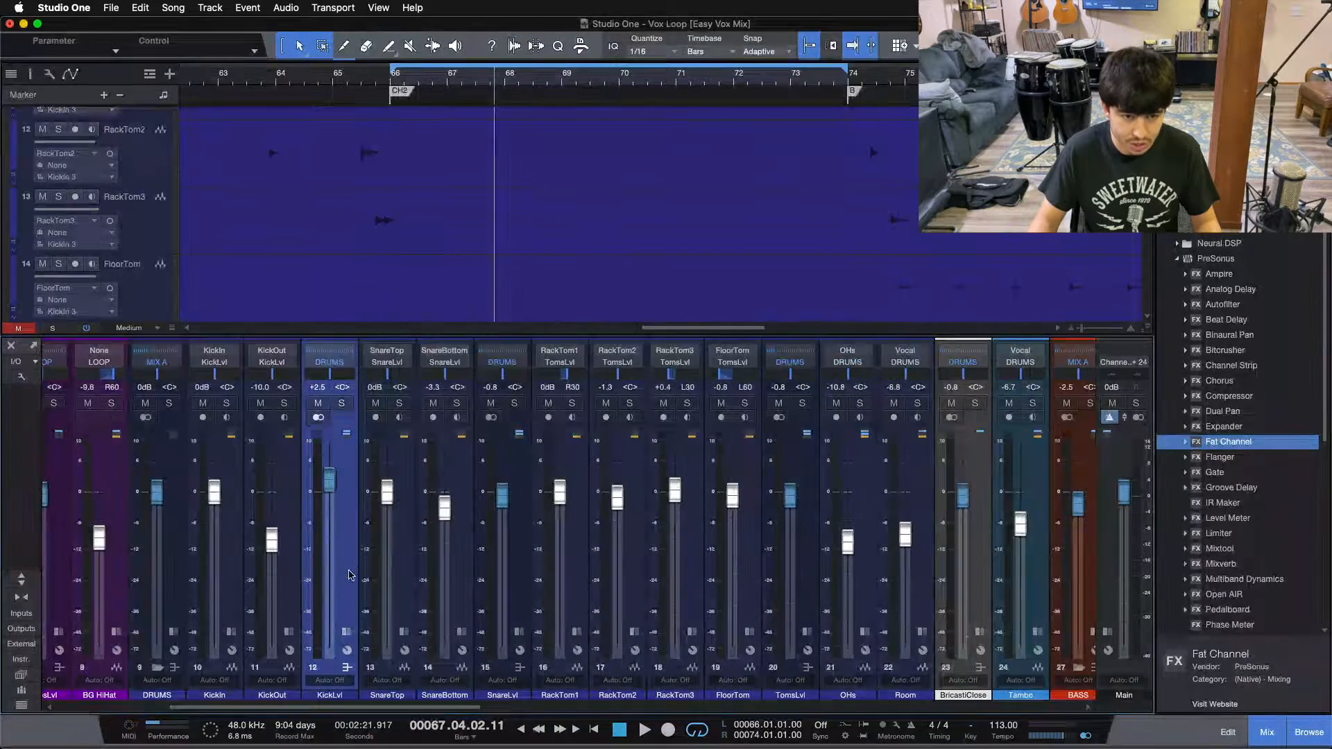
right_click(347, 532)
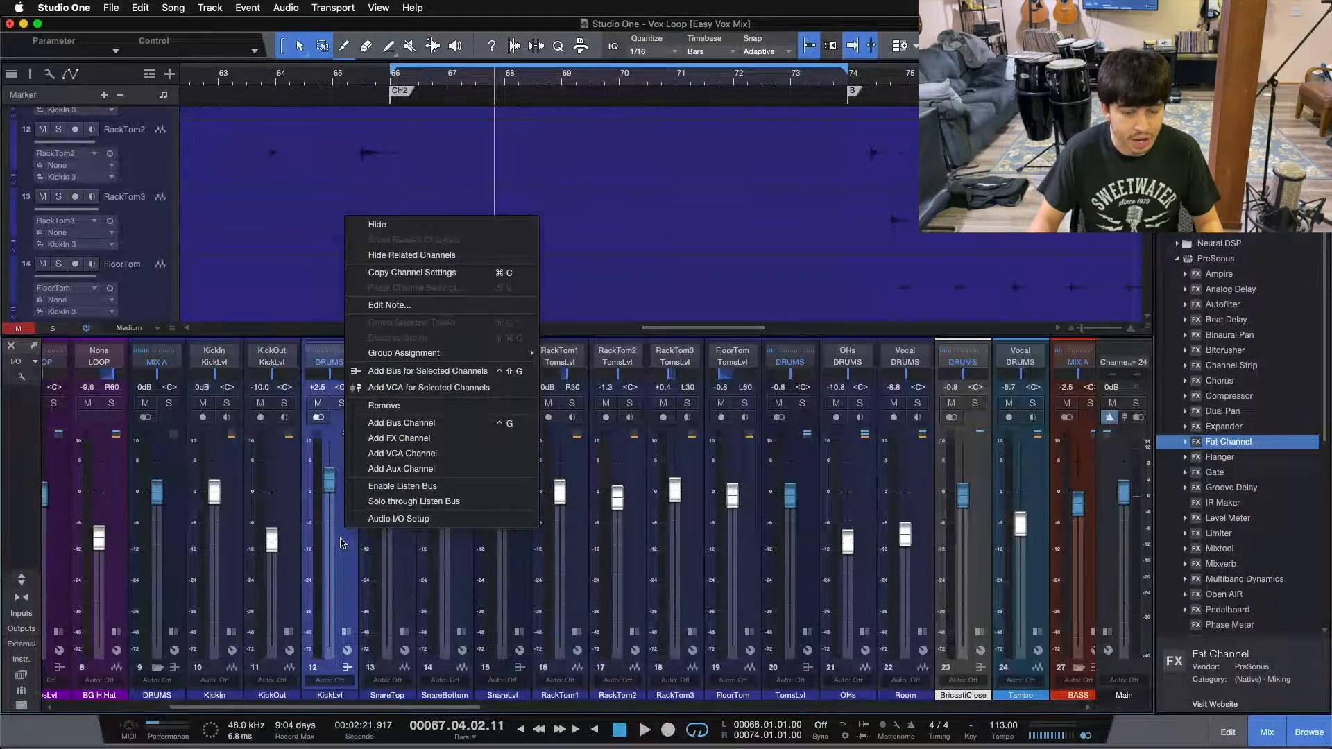
click(341, 543)
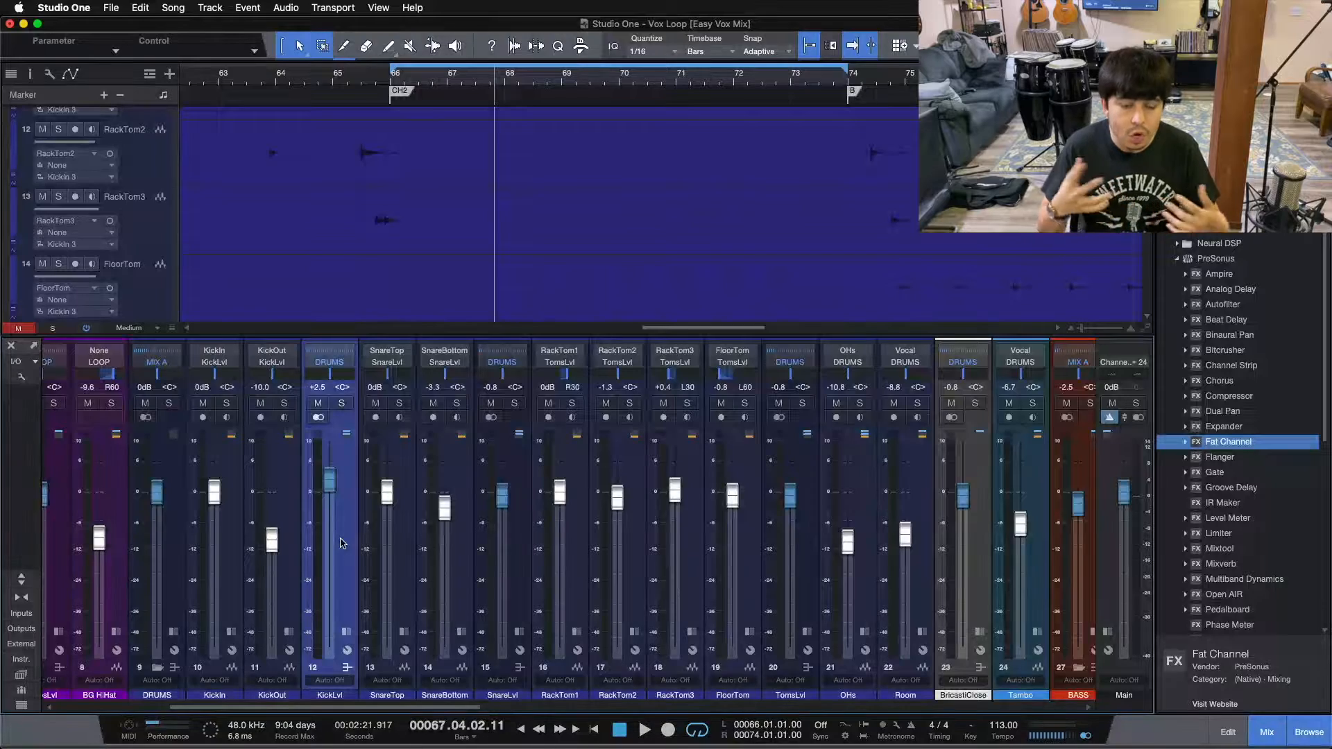
right_click(342, 525)
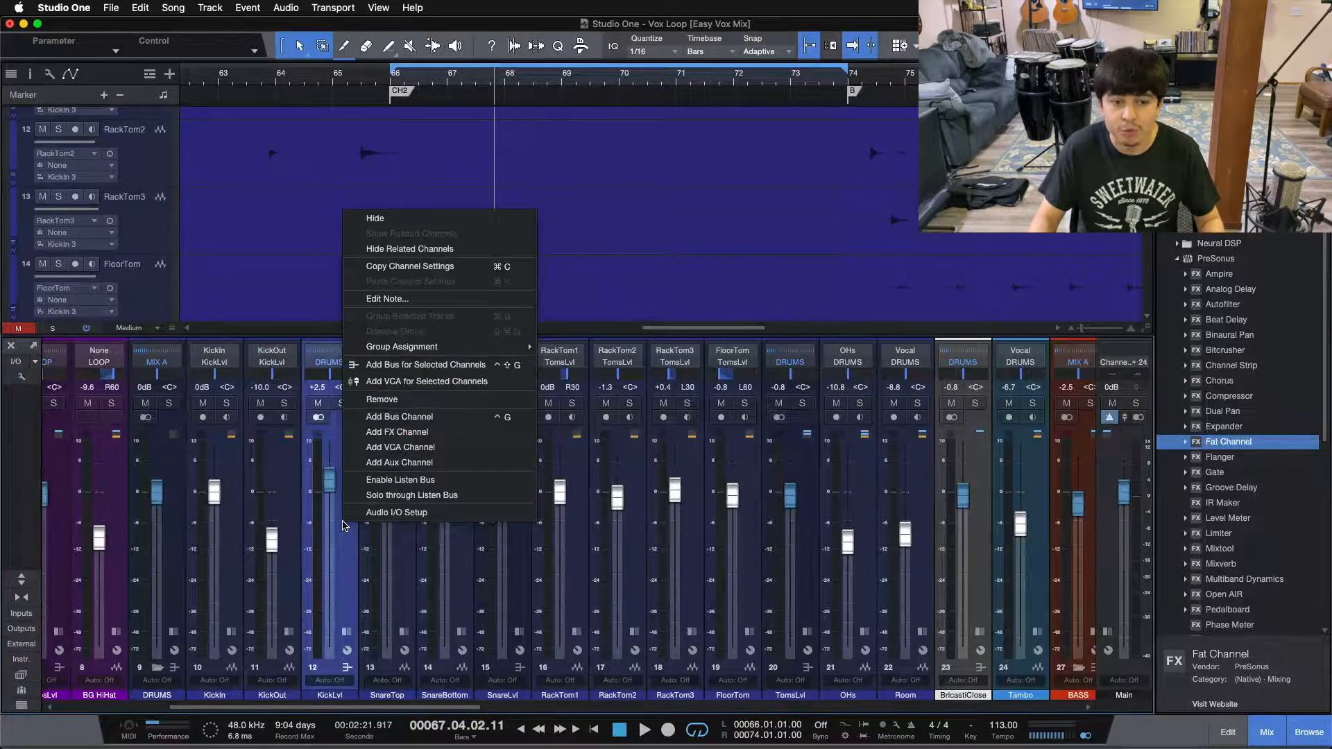
click(347, 559)
Step: Play the DRUMS channel in solo from the loop start at bar 66, stop playback, and clear the solo
key(KP_1)
click(167, 402)
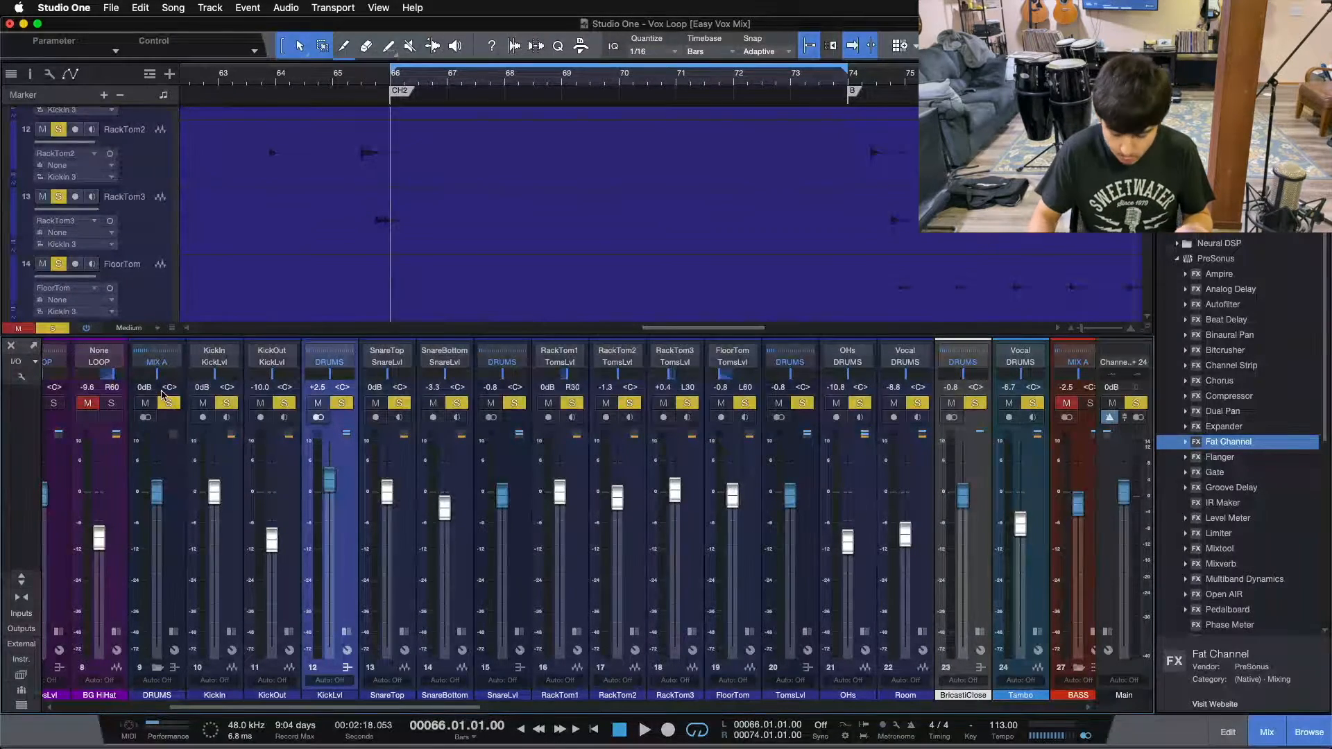
key(space)
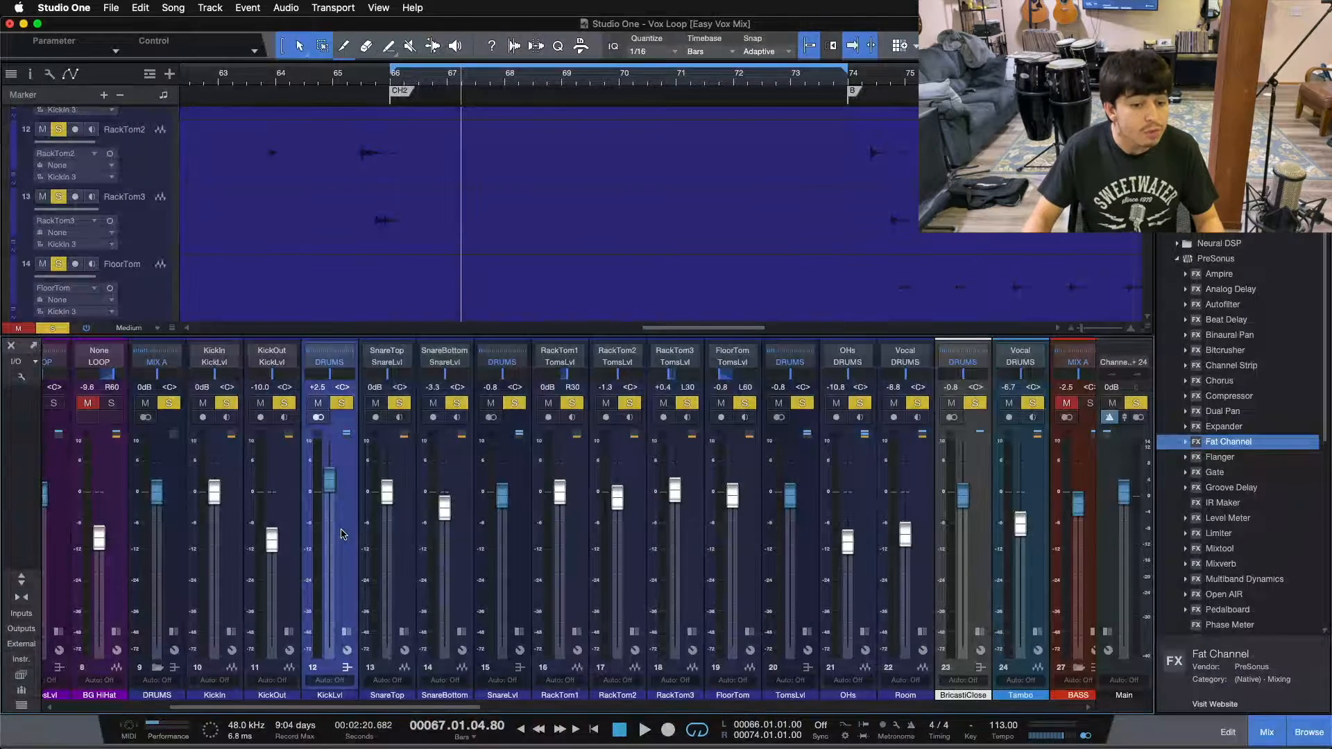
key(shift+s)
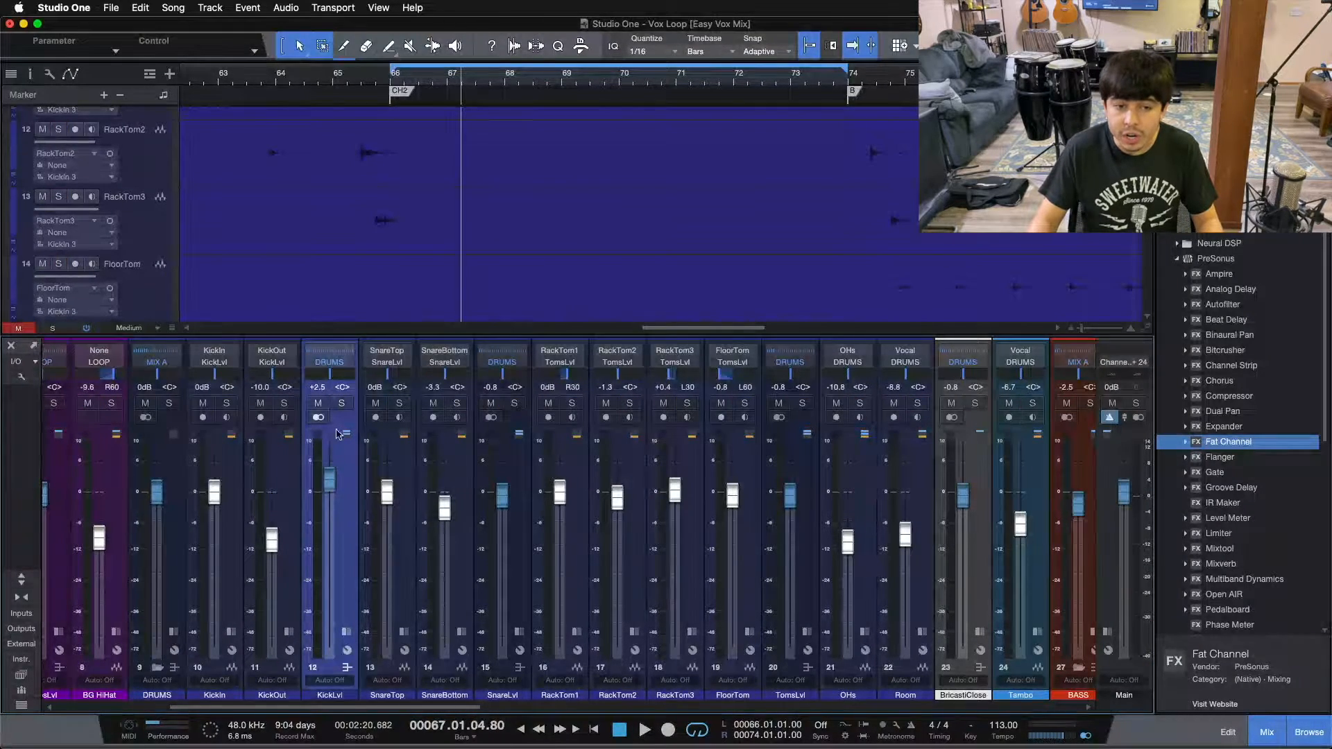
Step: Solo the KickLvl bus and add a new bus channel named KickParallel beside it
click(340, 404)
right_click(347, 573)
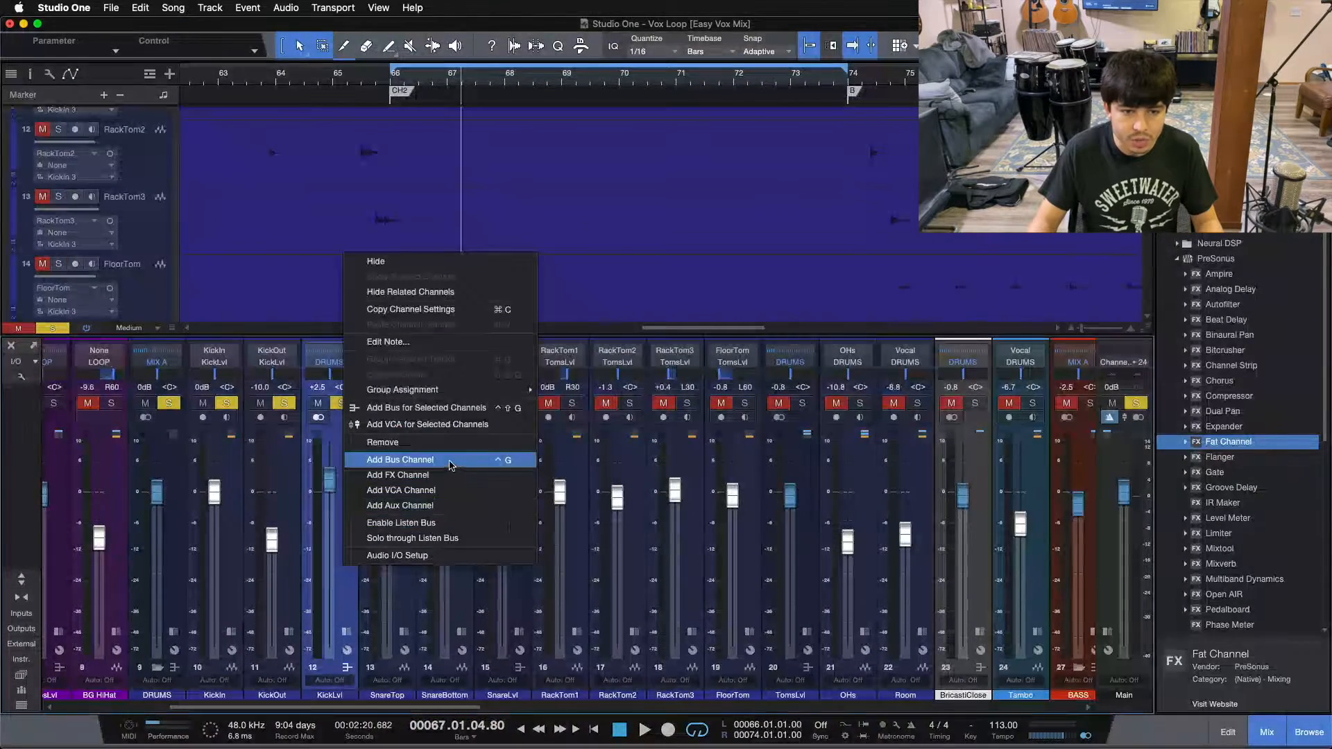
click(388, 456)
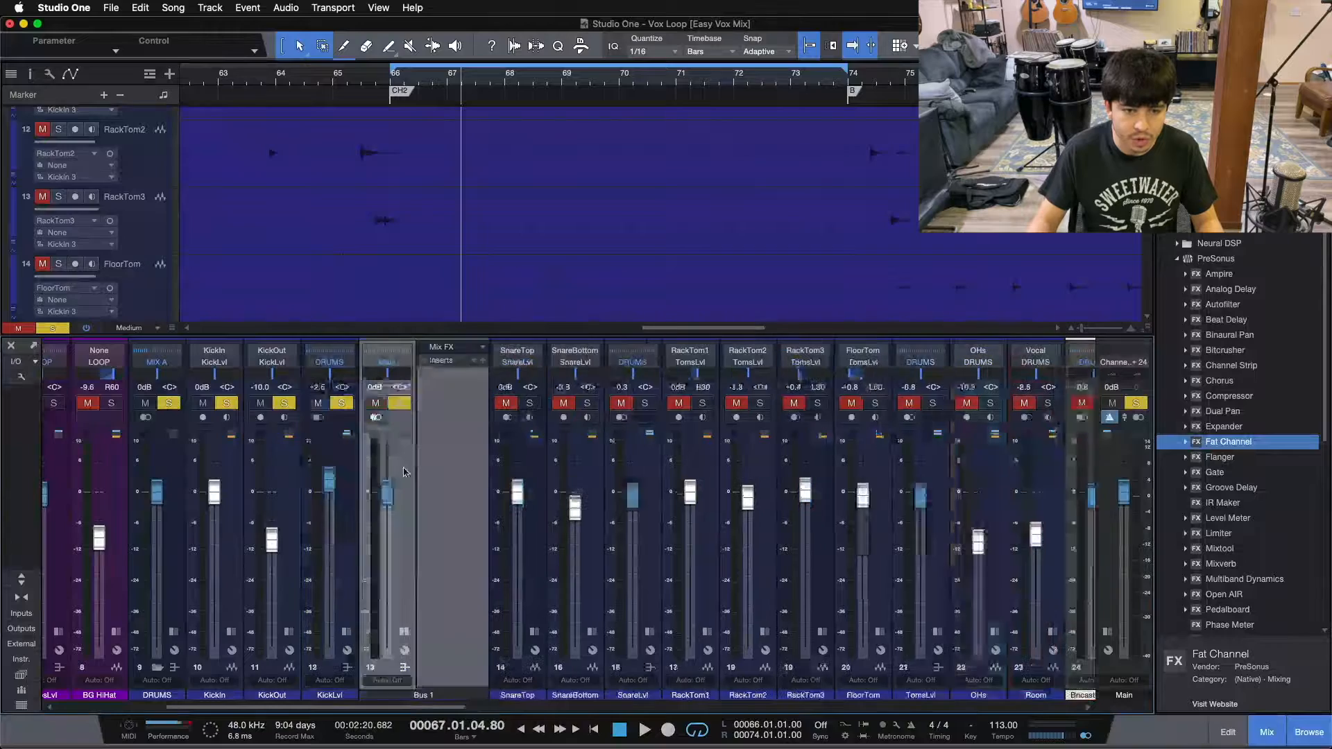
double_click(424, 695)
text(KickParalle)
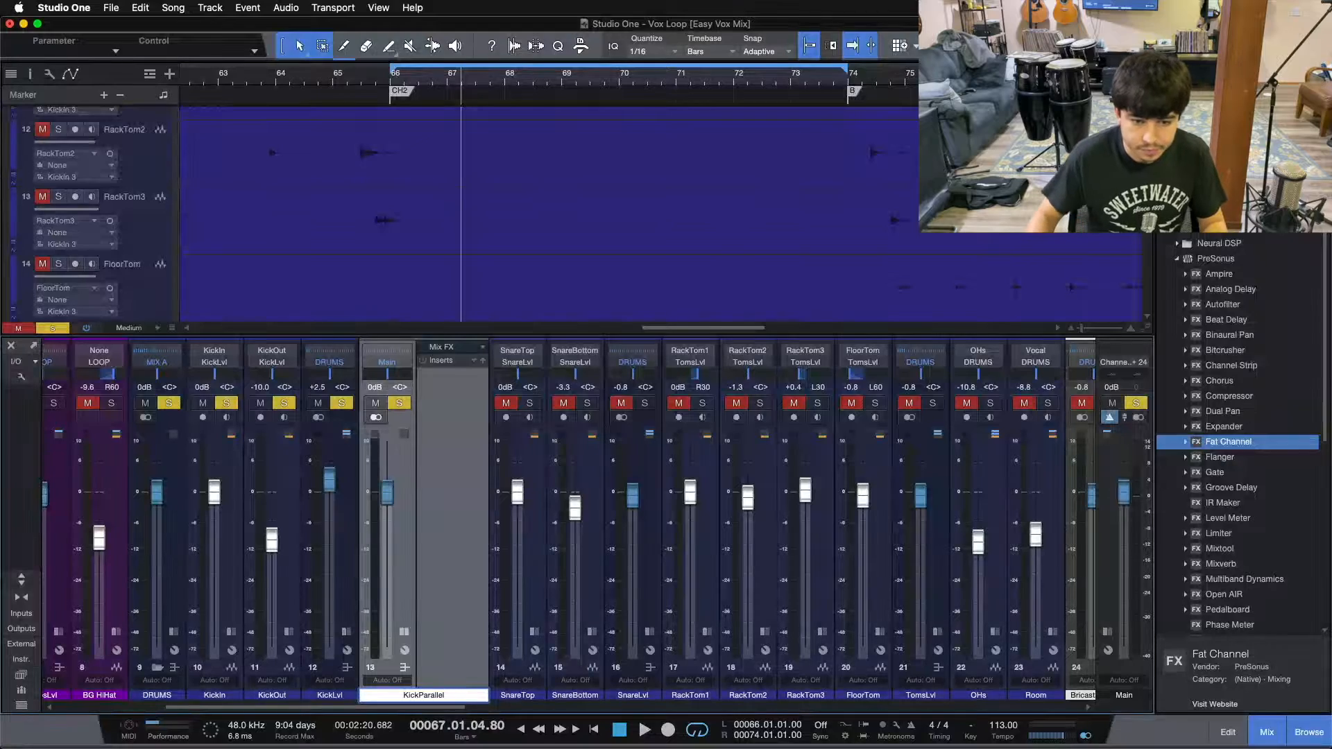
text(l)
key(Return)
Step: Reveal the sends of the KickLvl bus and add a send to KickParallel at 0 dB
click(347, 631)
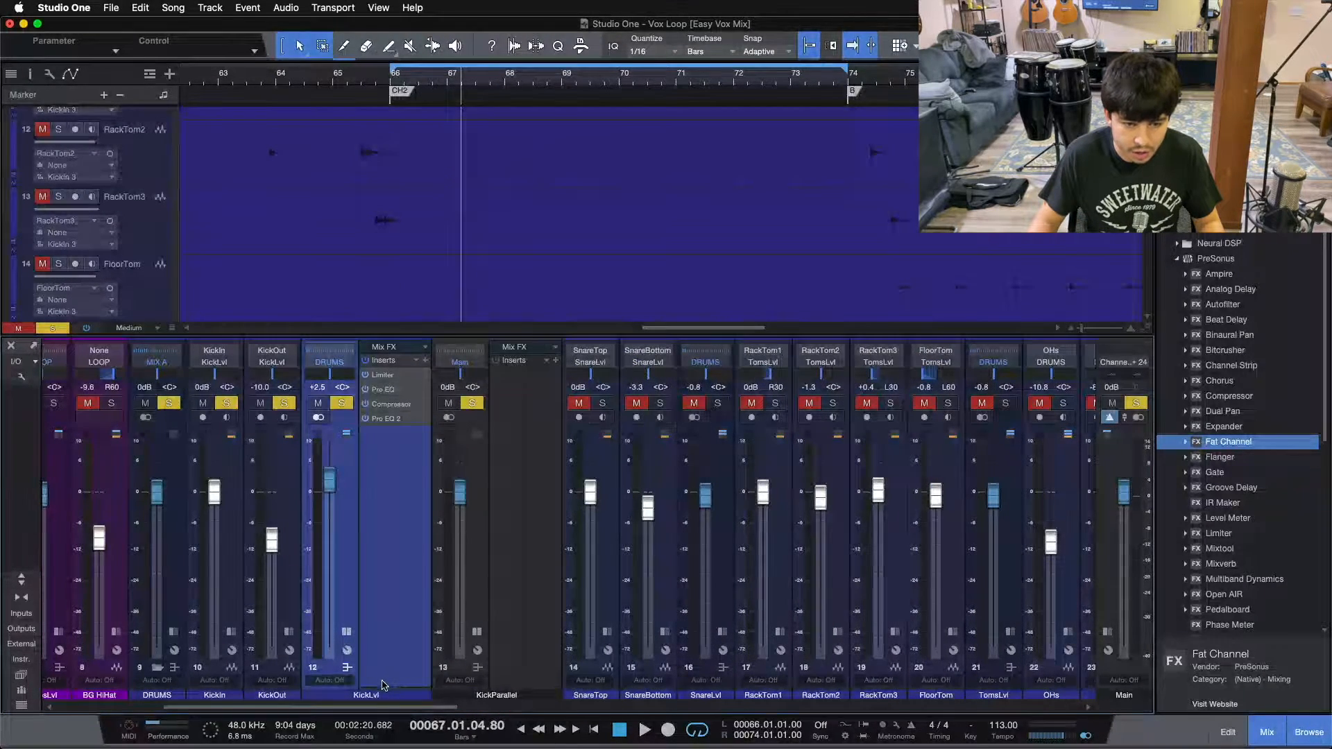
drag(379, 687, 379, 496)
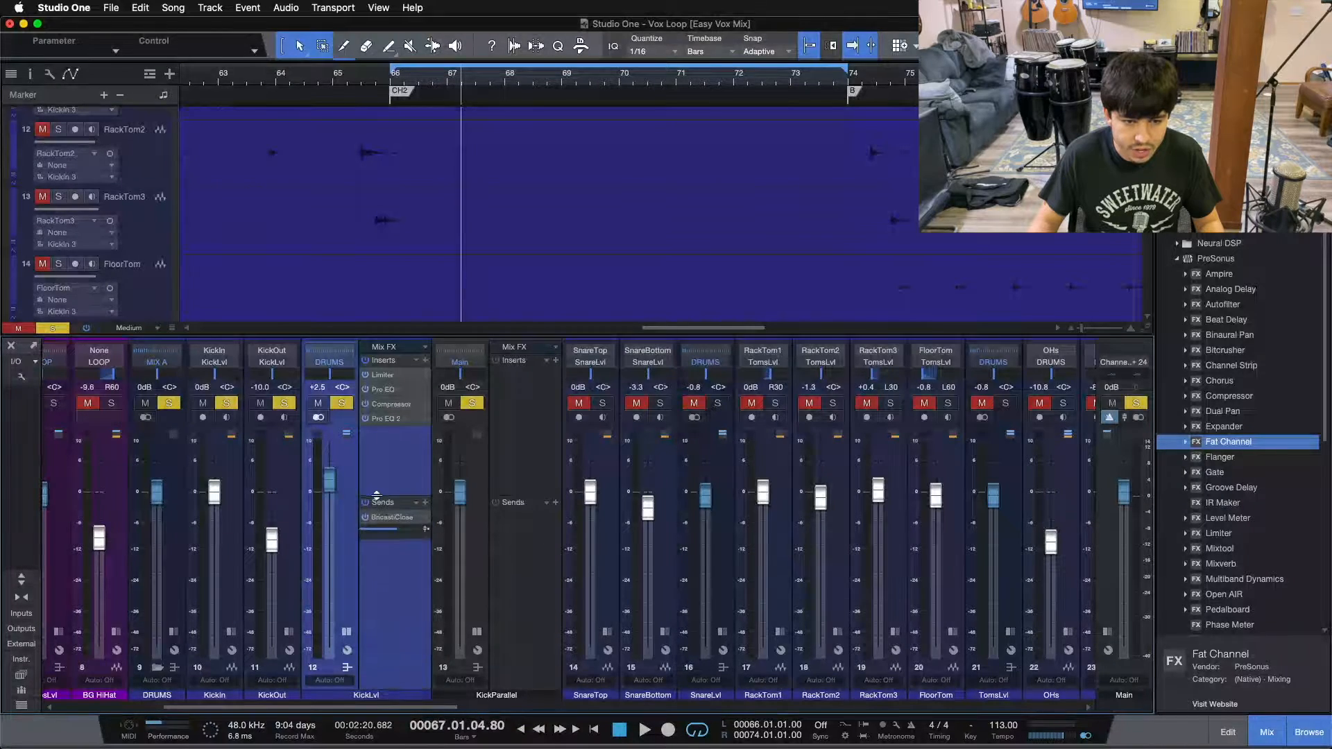
click(426, 502)
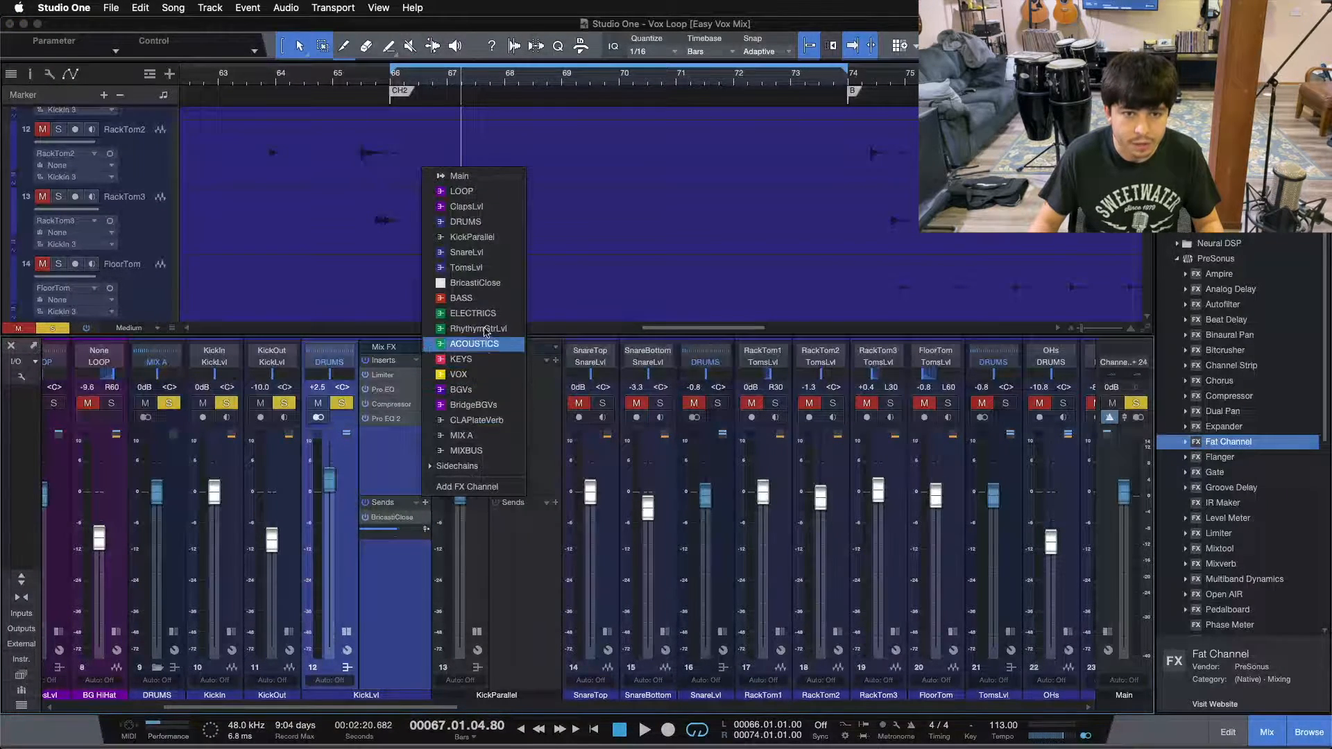
click(471, 236)
super+click(407, 558)
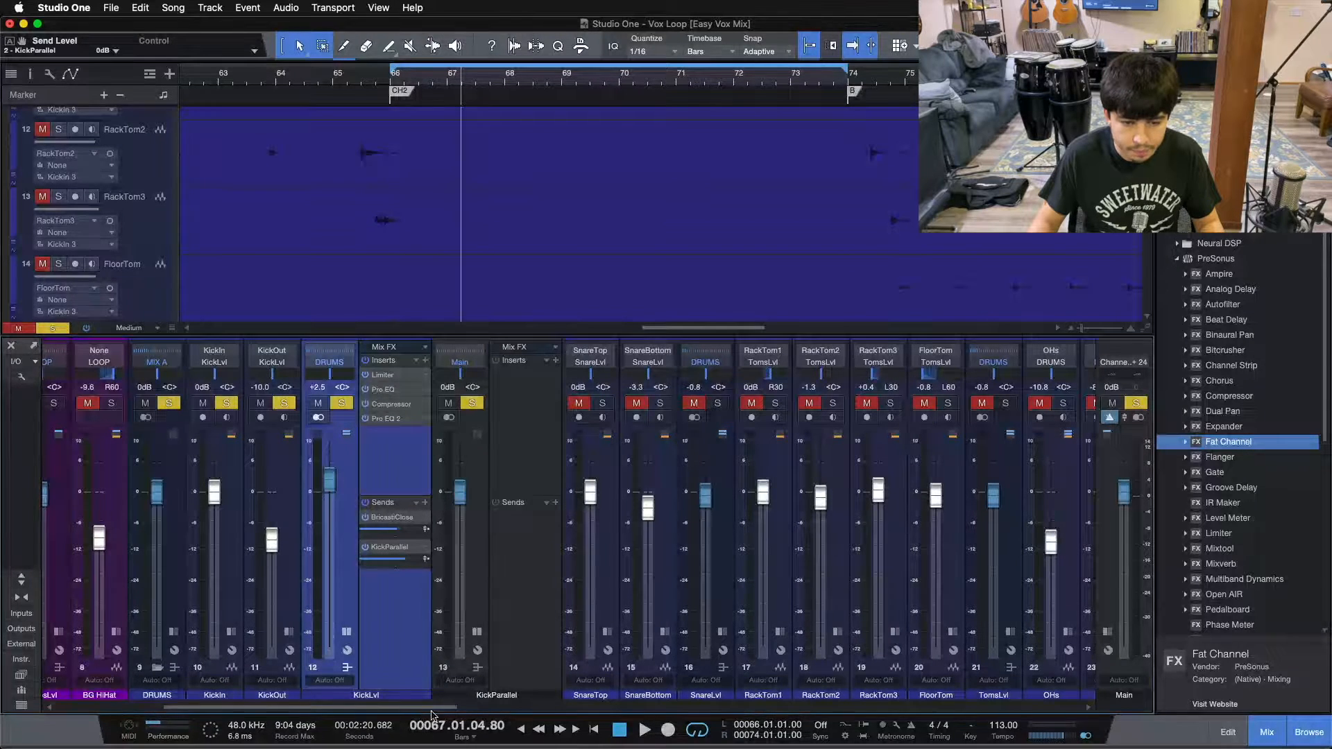
Step: Color the KickParallel channel white
click(485, 695)
click(487, 697)
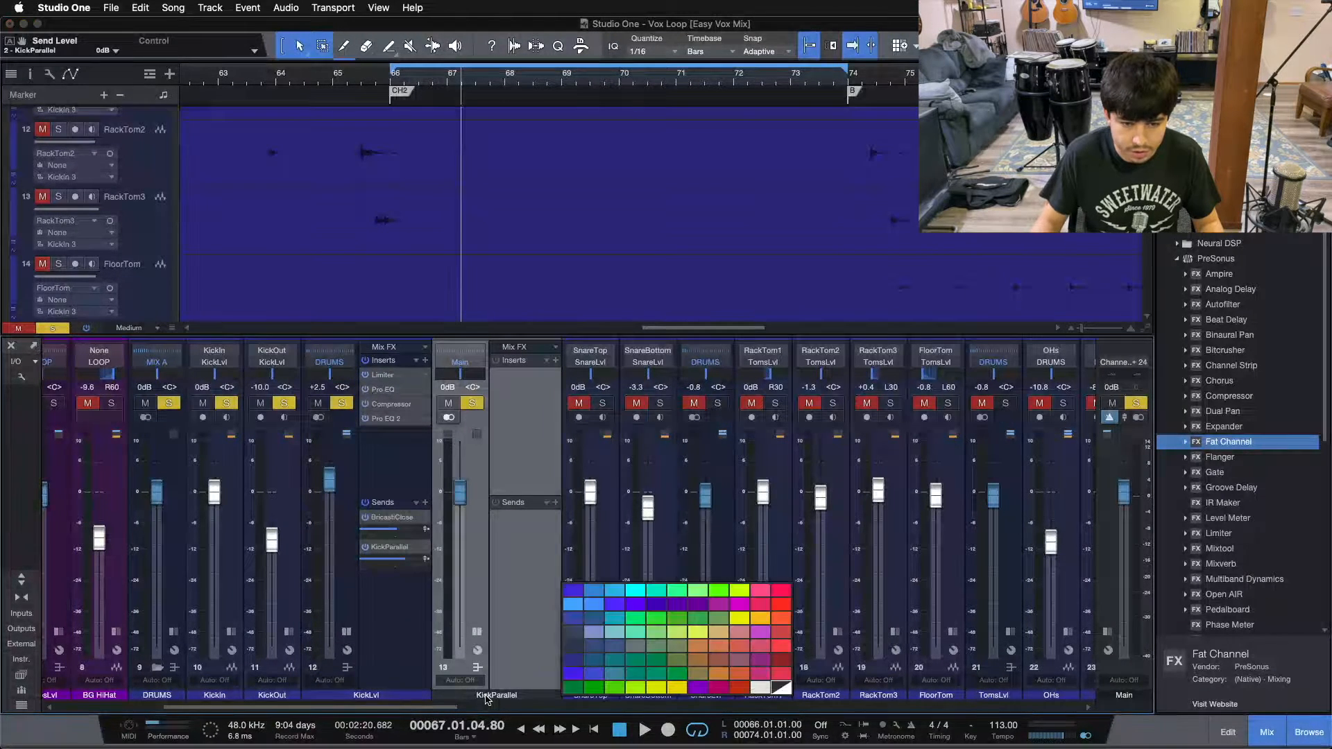
click(765, 690)
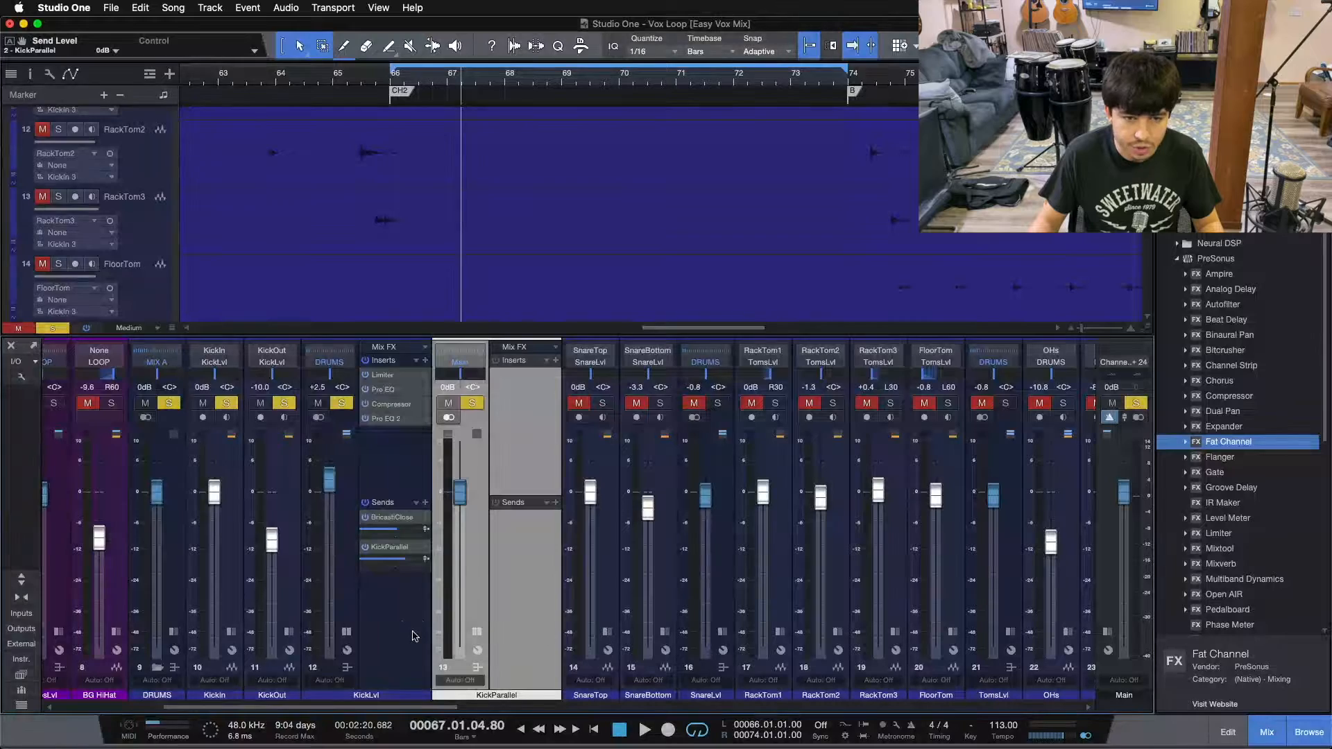
Step: Route the KickParallel bus output to DRUMS and check the bus by toggling its solo
click(458, 363)
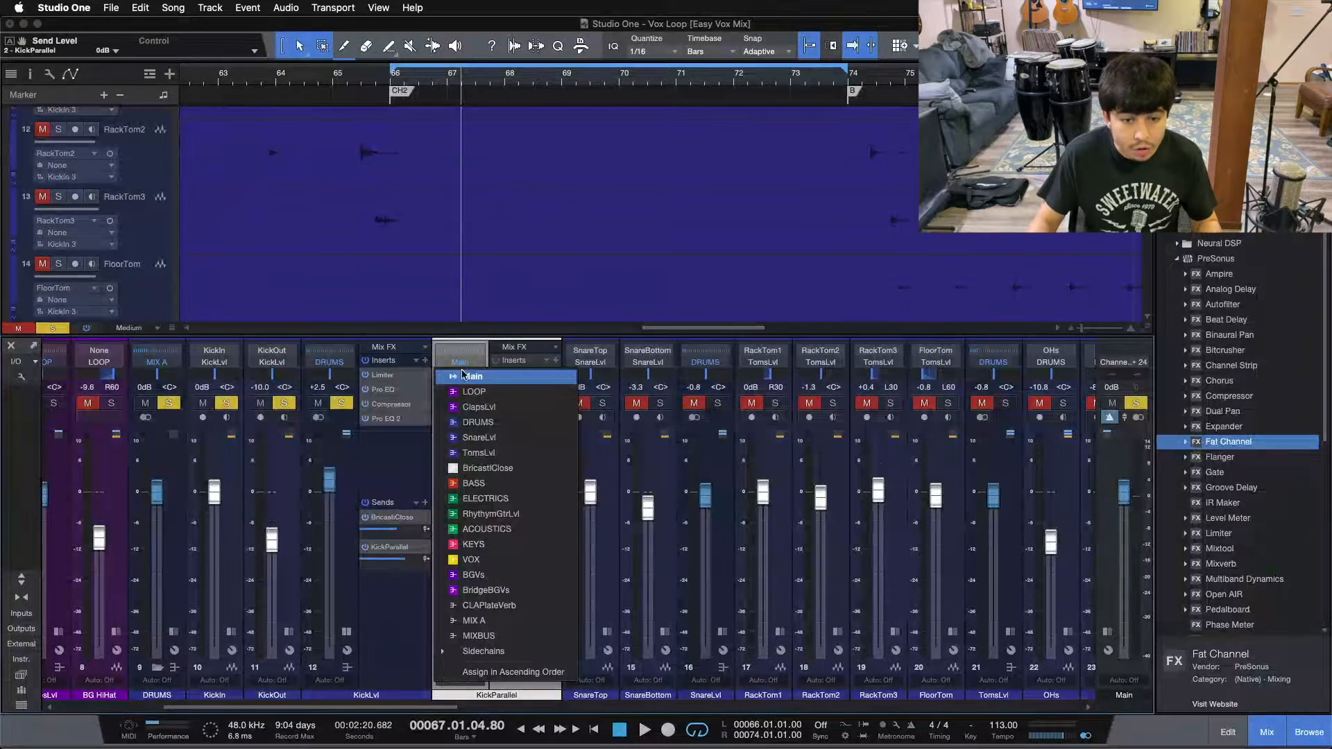
click(493, 424)
click(470, 404)
click(469, 404)
key(space)
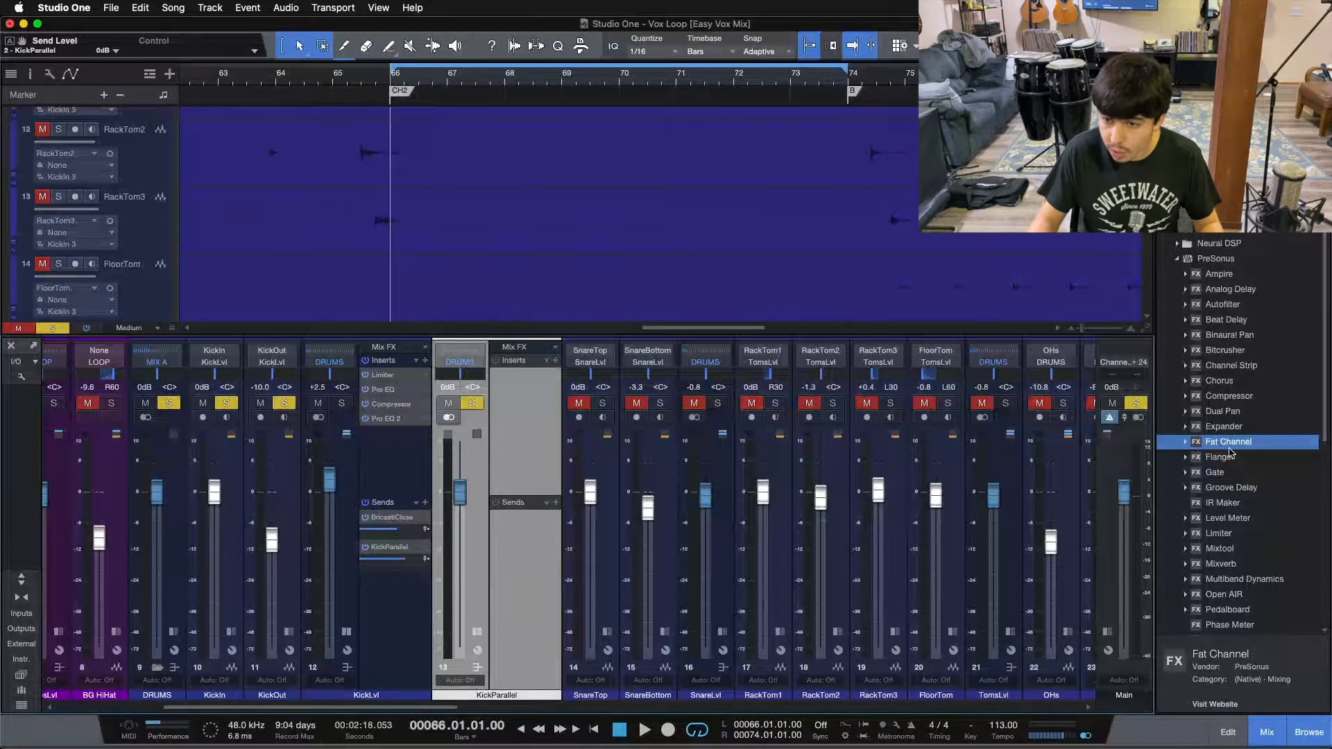
Step: Insert the PreSonus Compressor on the KickParallel bus and set its ratio to 6:1
mouse_move(1230, 448)
mouse_down()
mouse_move(617, 596)
mouse_move(535, 420)
mouse_move(1235, 422)
mouse_move(1250, 447)
mouse_up()
drag(1250, 397, 498, 435)
drag(678, 165, 628, 316)
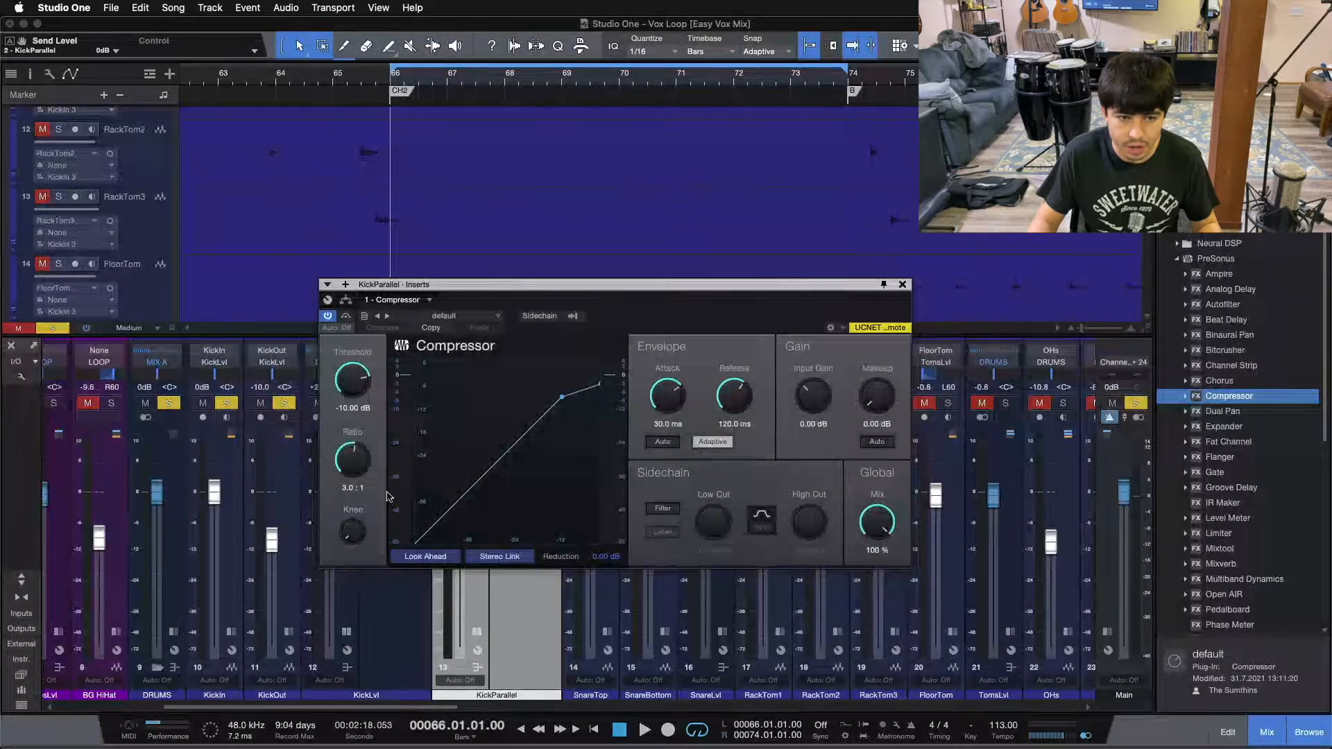
click(354, 487)
text(6)
key(Return)
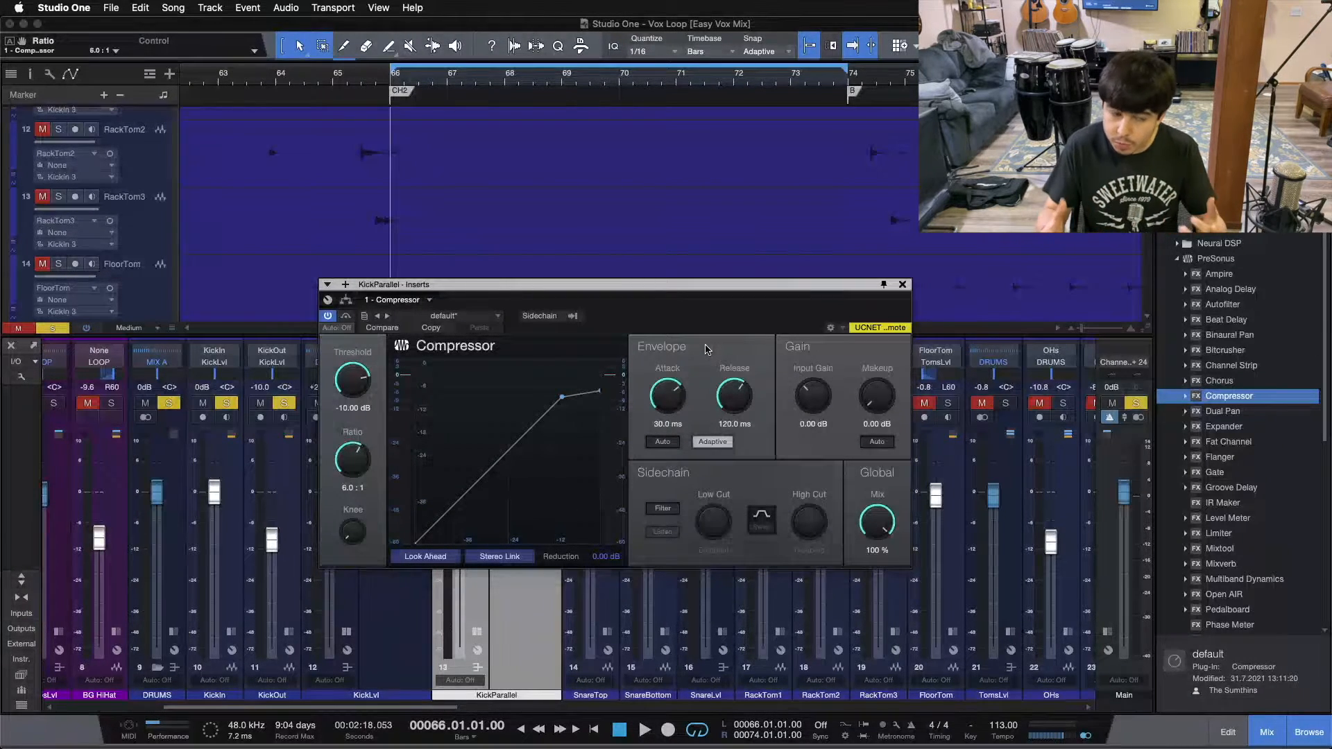
Step: Set the KickParallel compressor's attack to 15 ms and release to 80 ms
drag(688, 312, 808, 385)
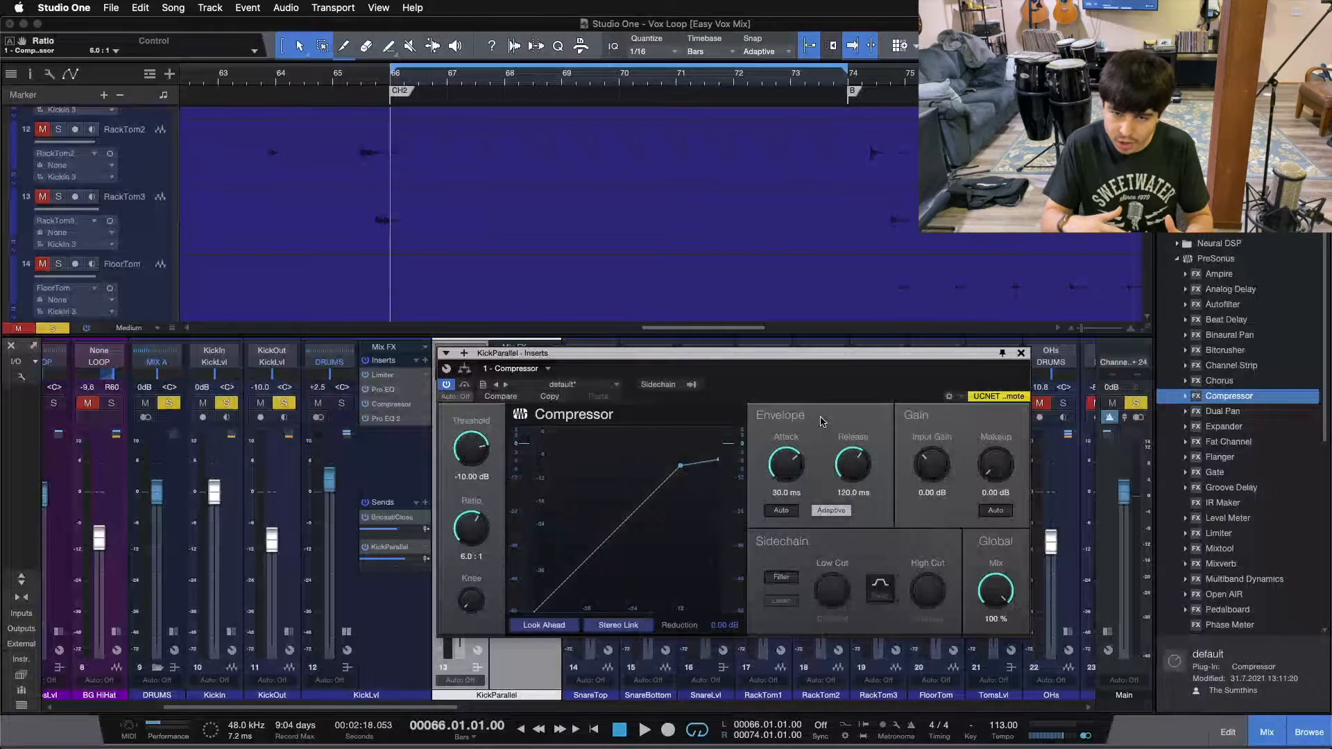
click(797, 491)
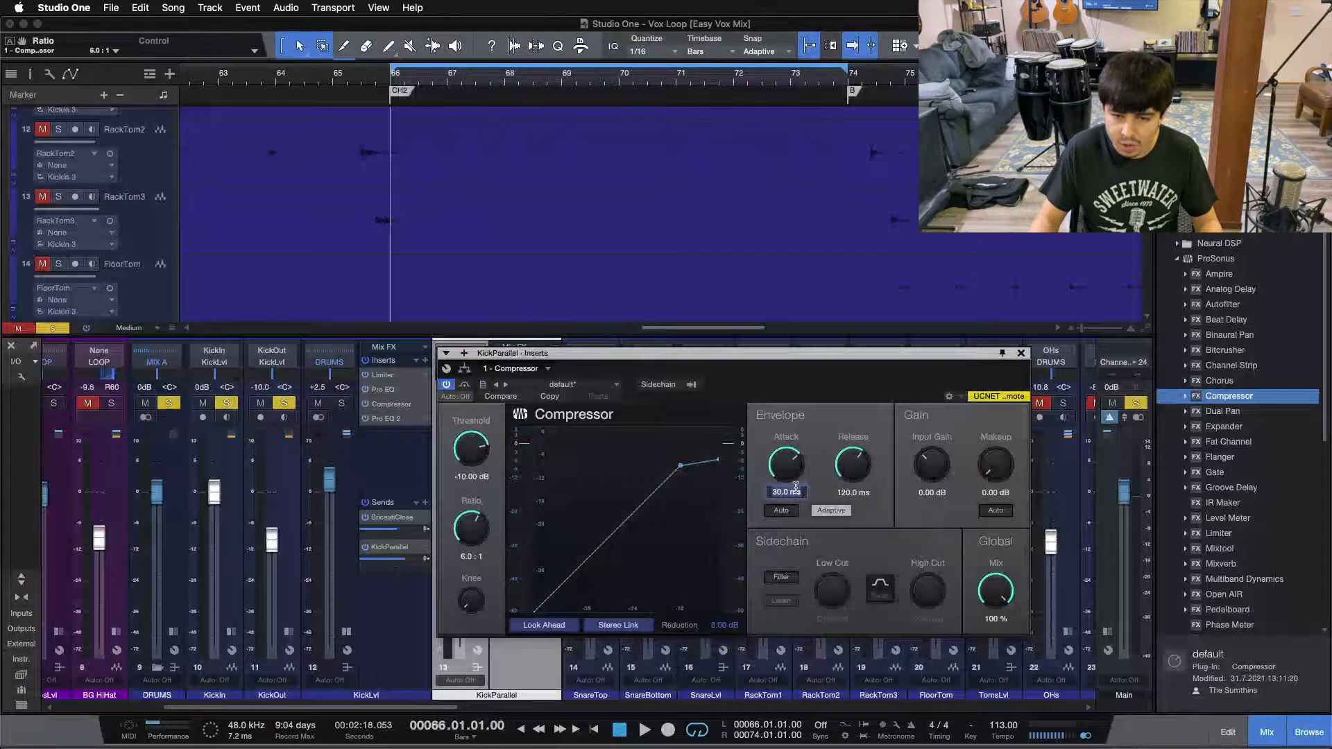
text(15)
key(Return)
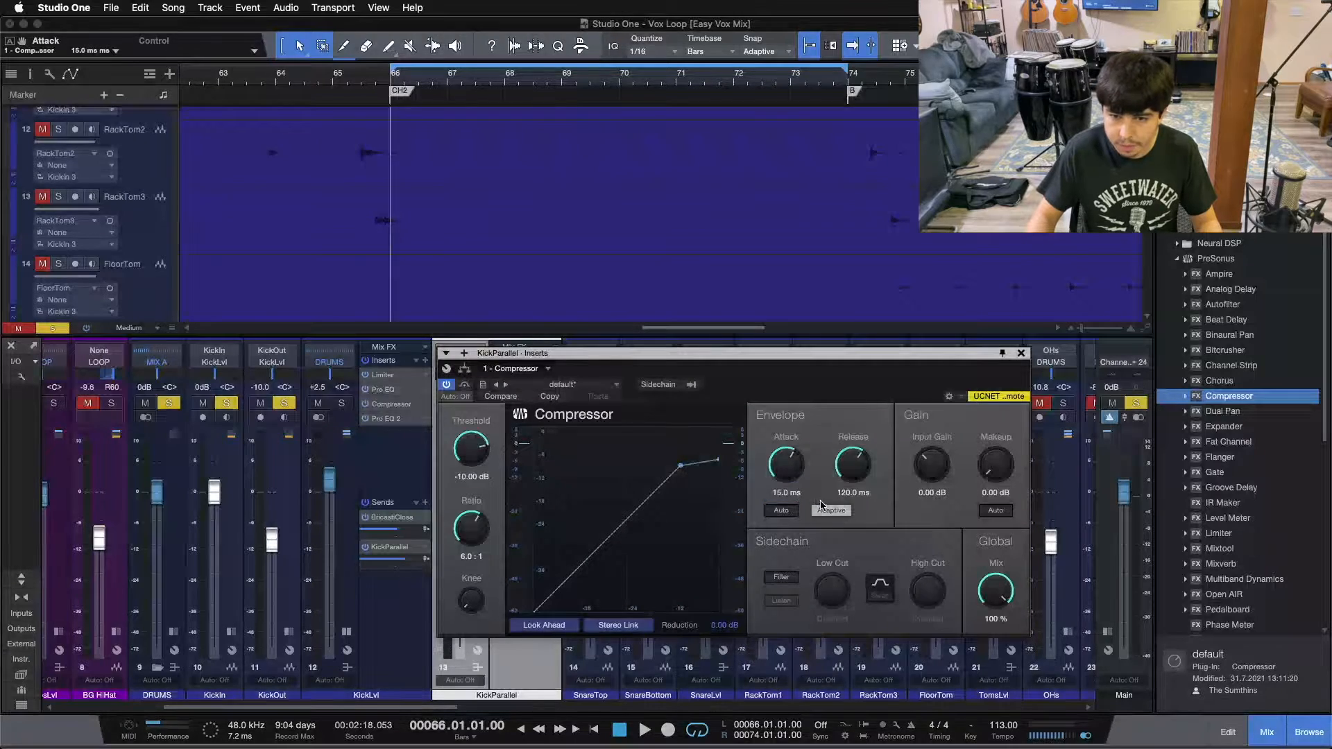
click(845, 492)
text(80)
key(Return)
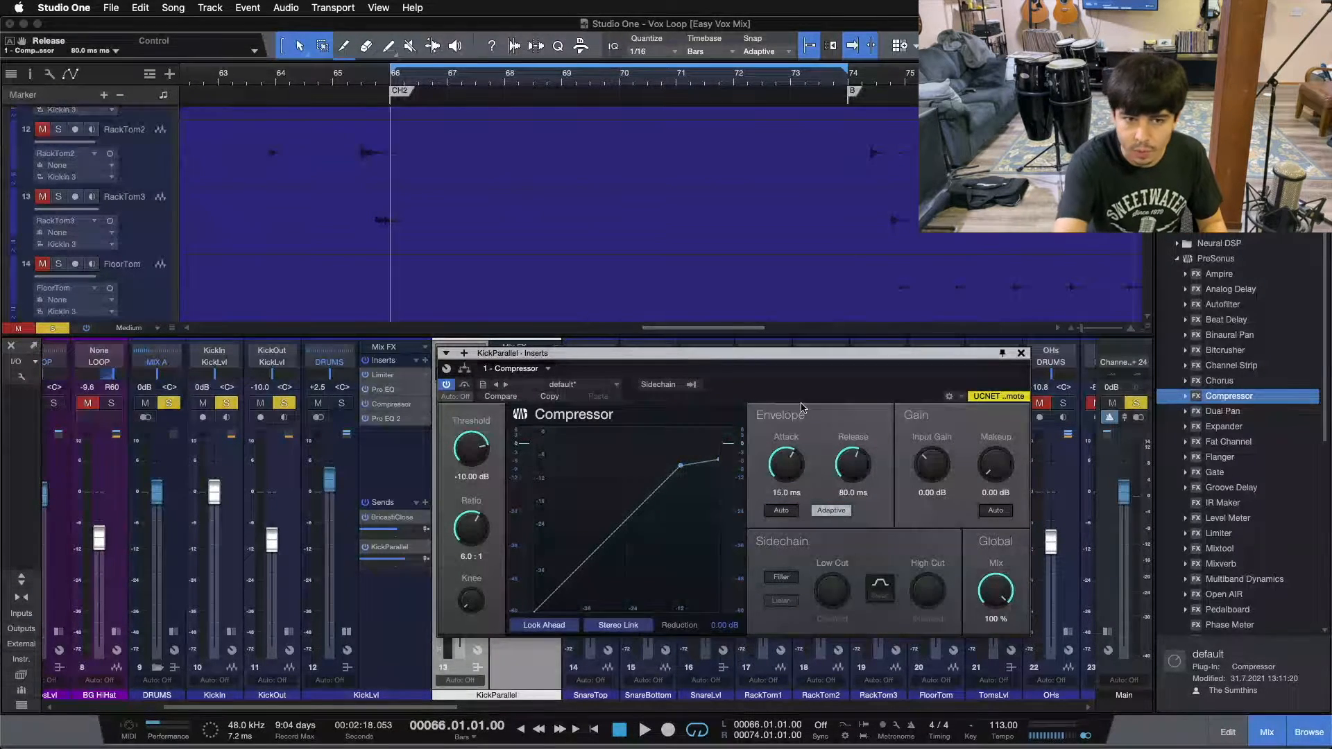
Step: Lower the compressor threshold to about -23.5 dB while playing the loop, and stop playback
key(space)
drag(478, 440, 479, 448)
scroll(477, 449, down, 3)
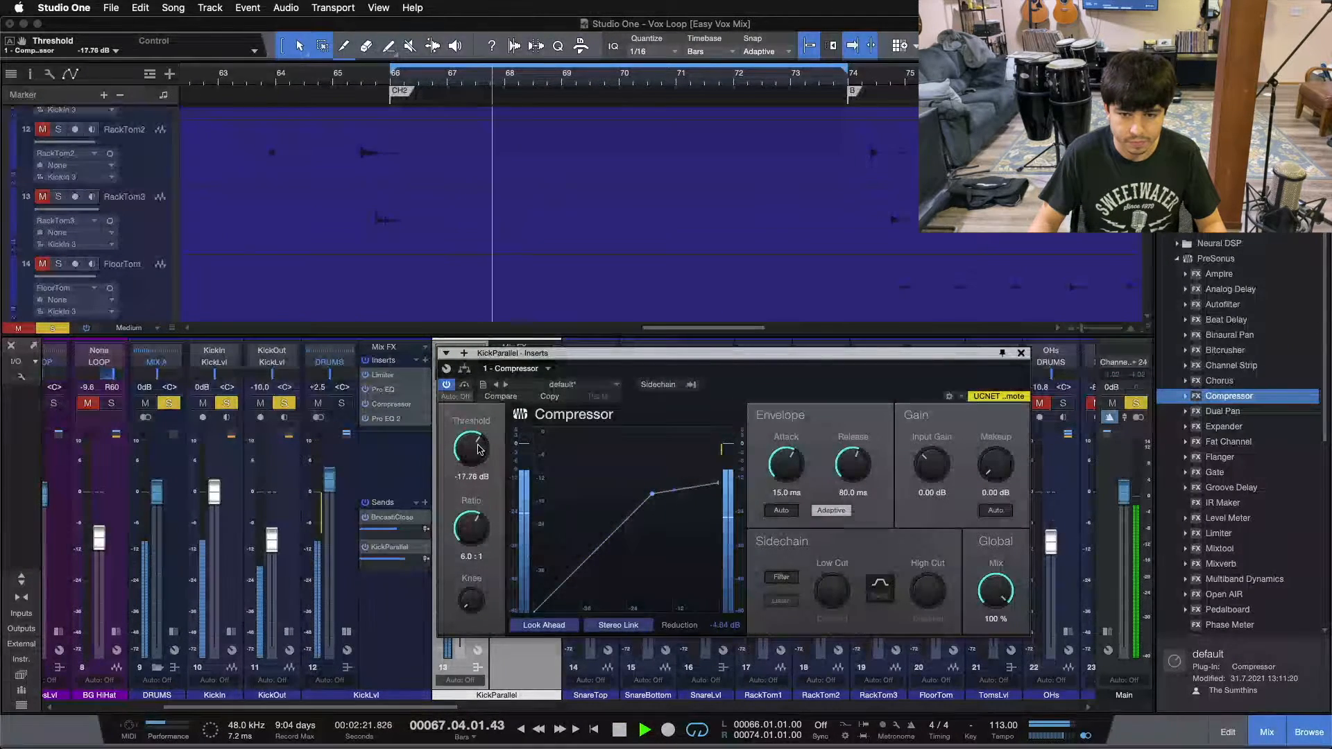
scroll(477, 448, down, 2)
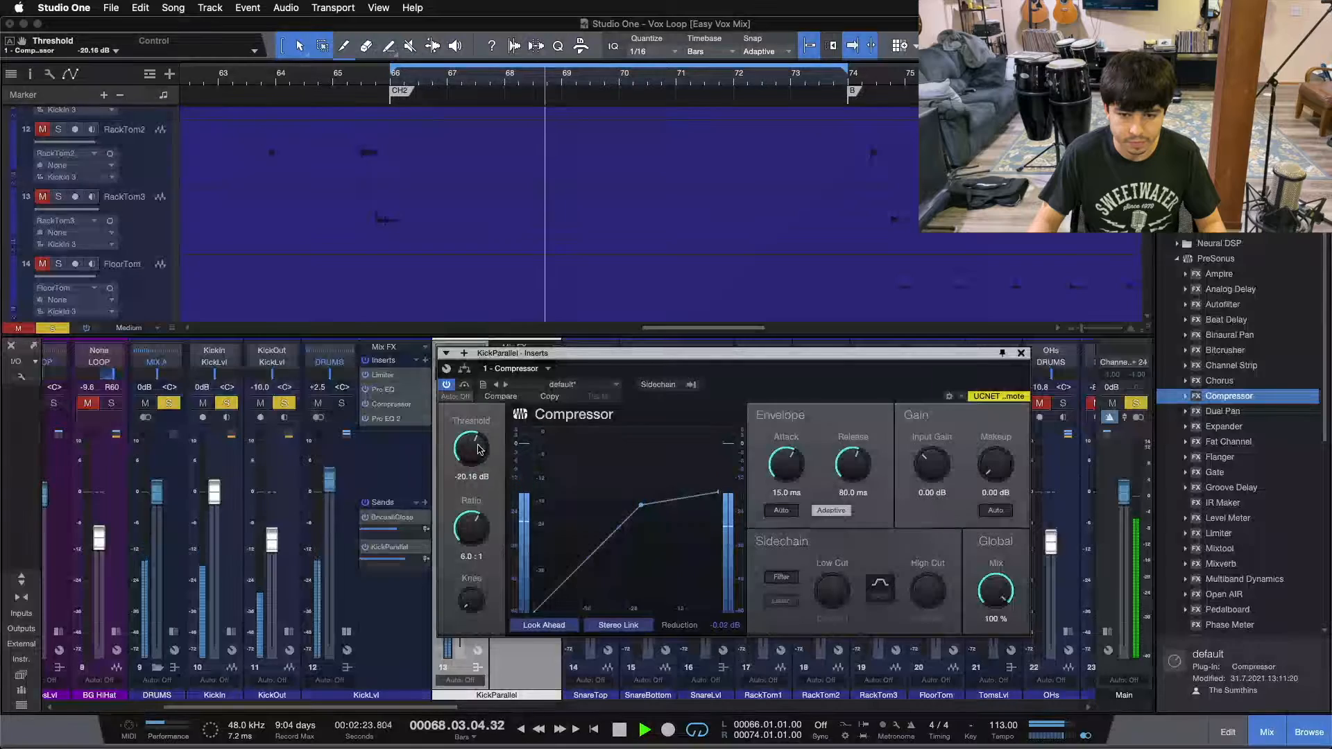
scroll(477, 449, down, 2)
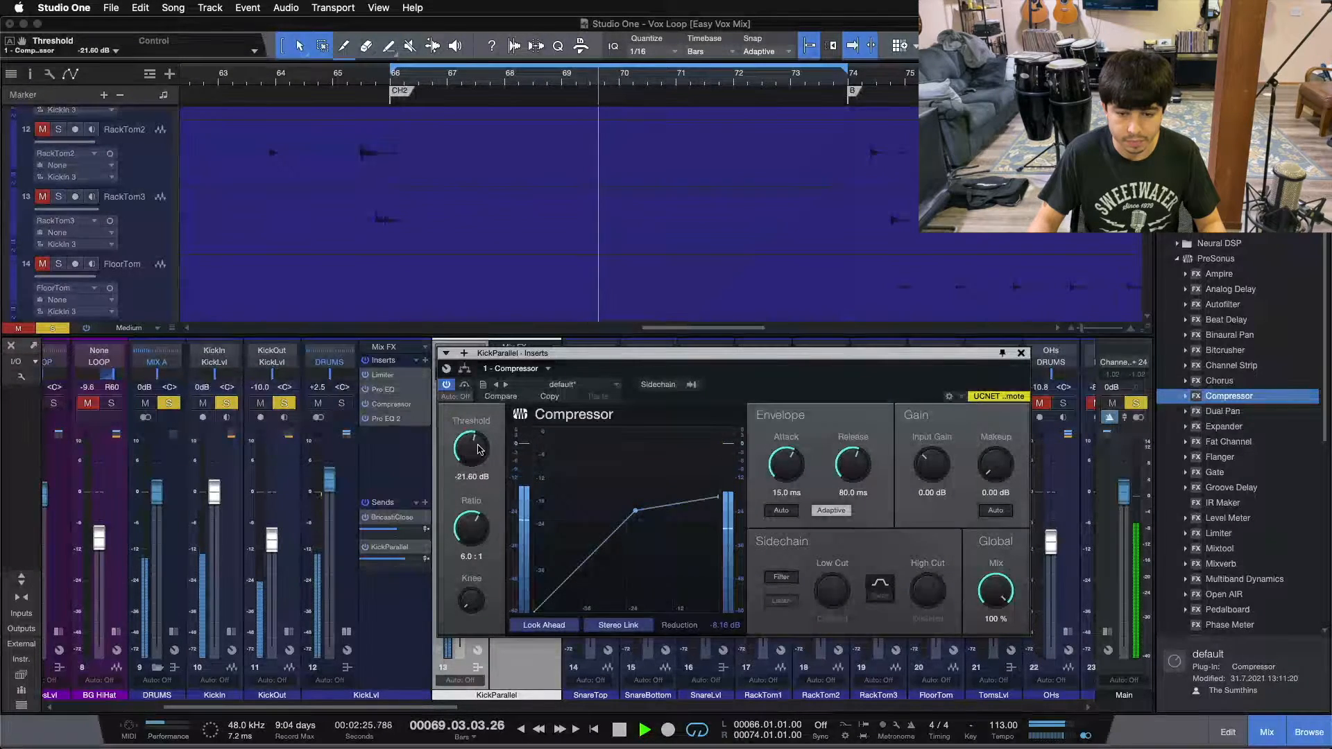
scroll(477, 449, down, 1)
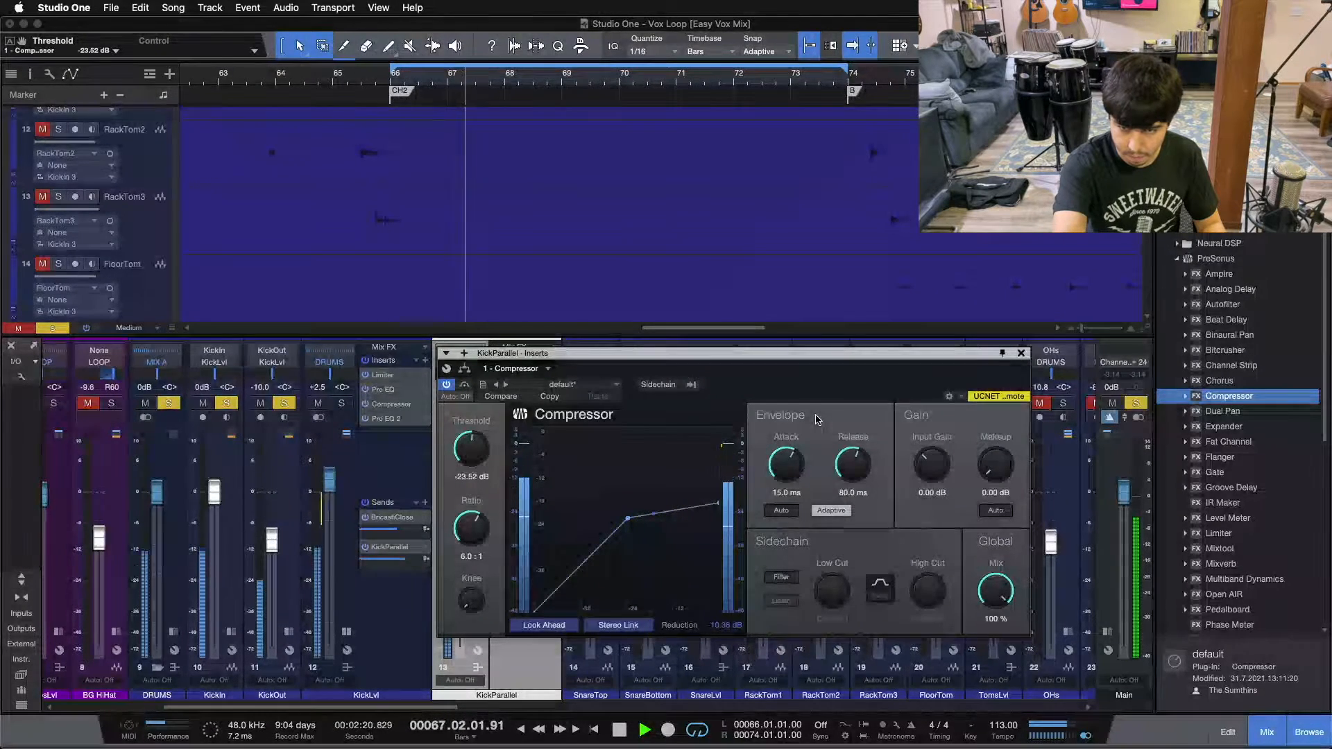
key(space)
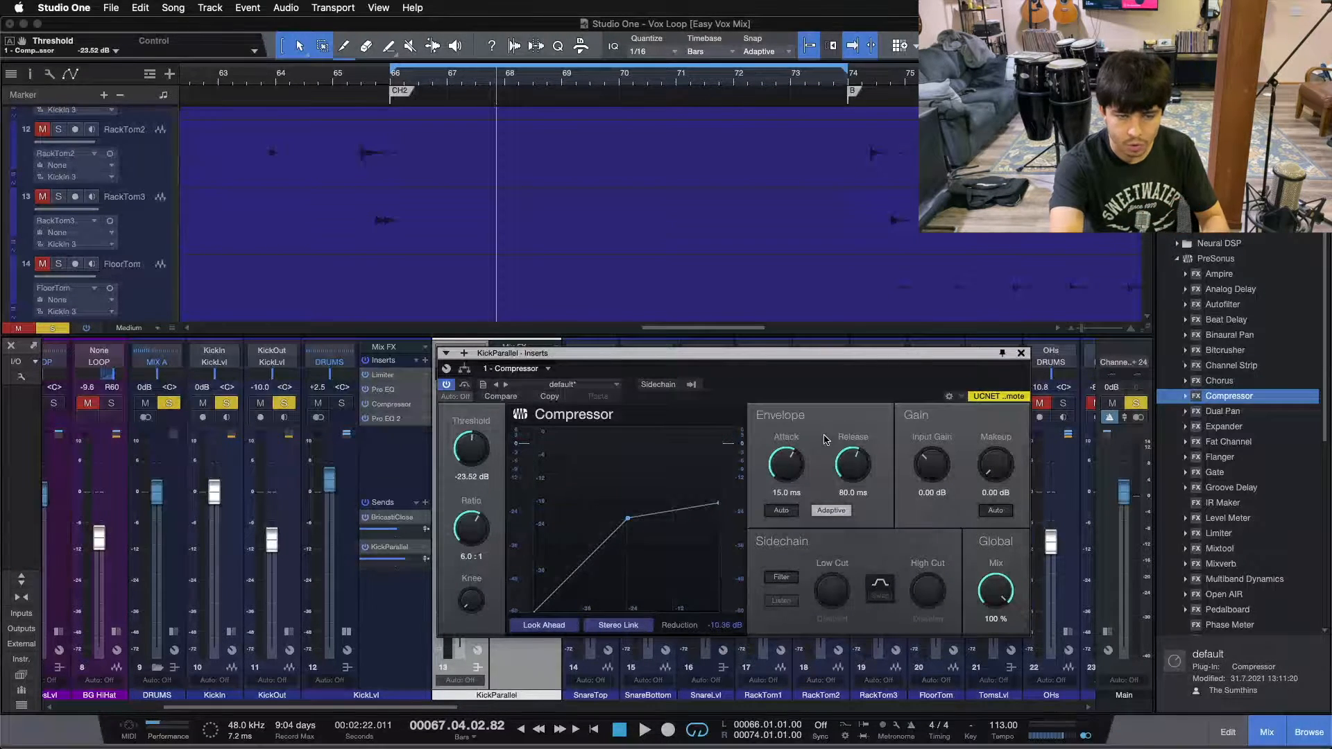
Step: Play the loop and set the KickParallel compressor's attack to 21.9 ms
key(space)
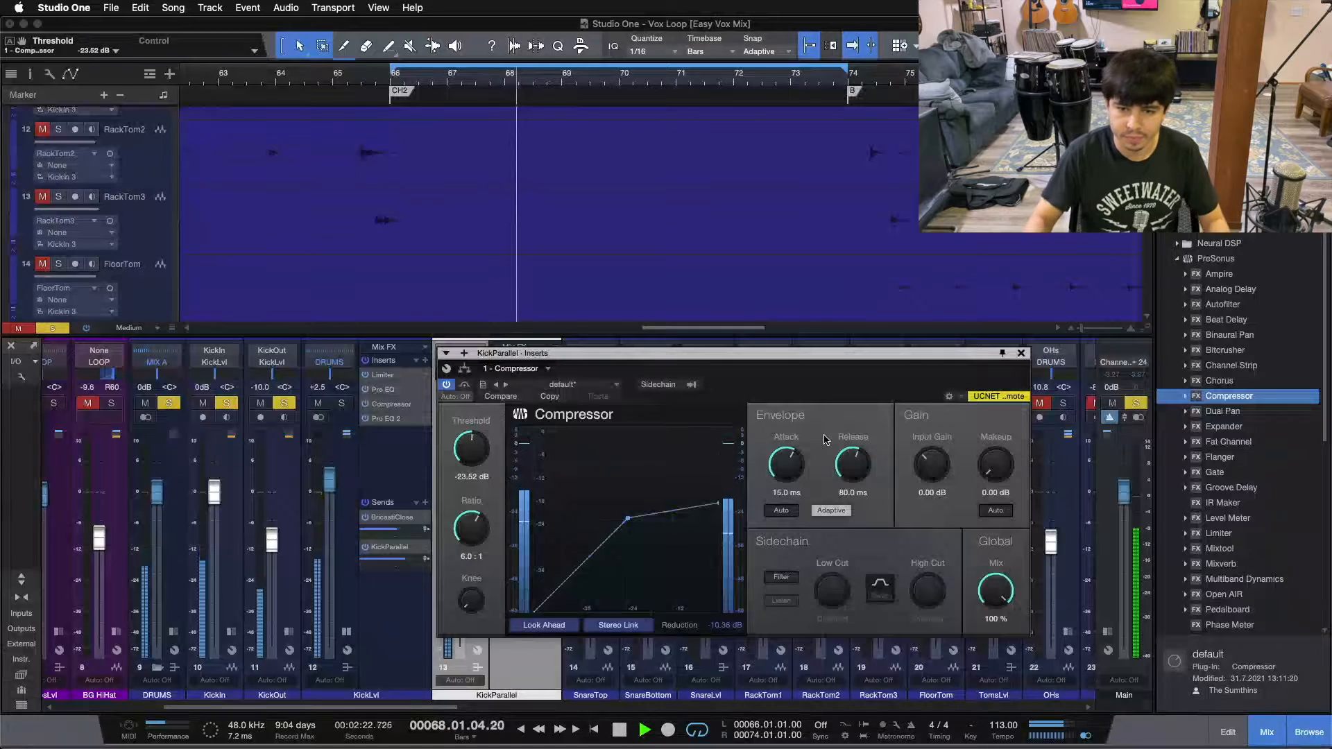
scroll(778, 471, up, 2)
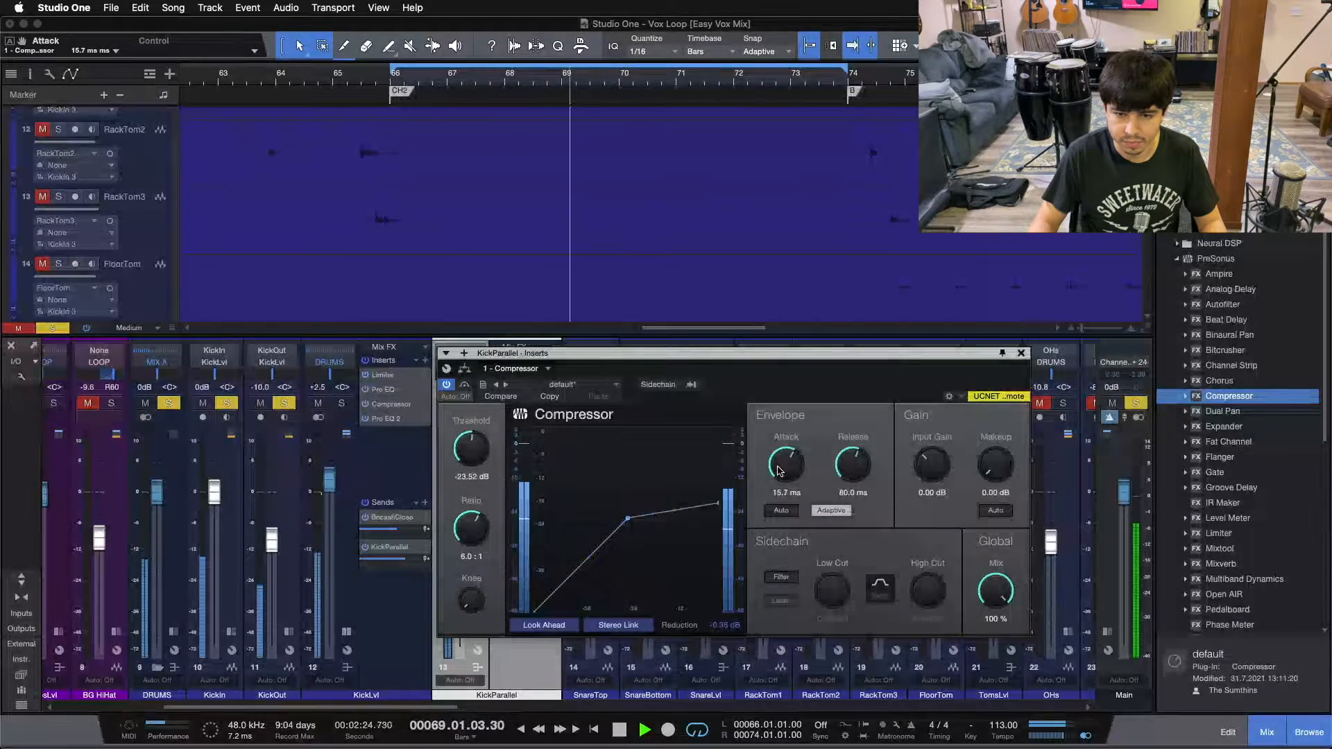
scroll(778, 471, up, 1)
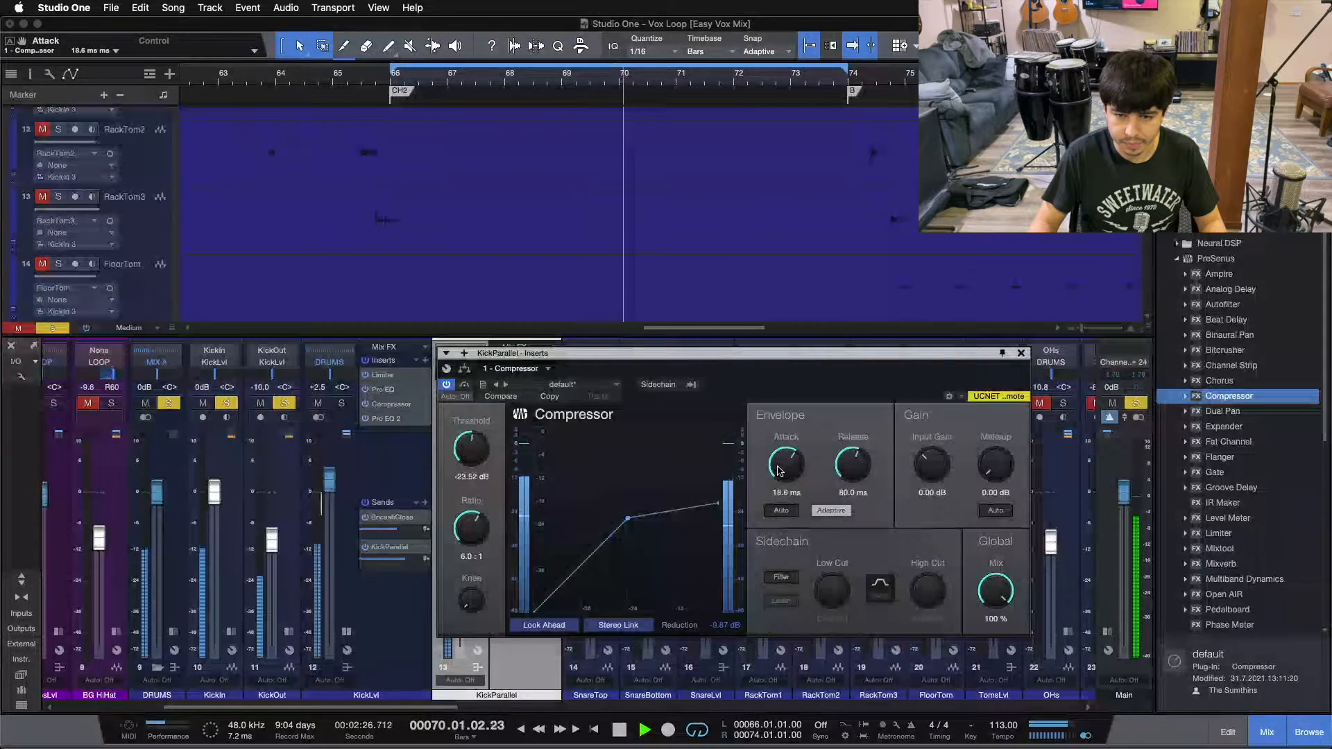
scroll(778, 471, up, 1)
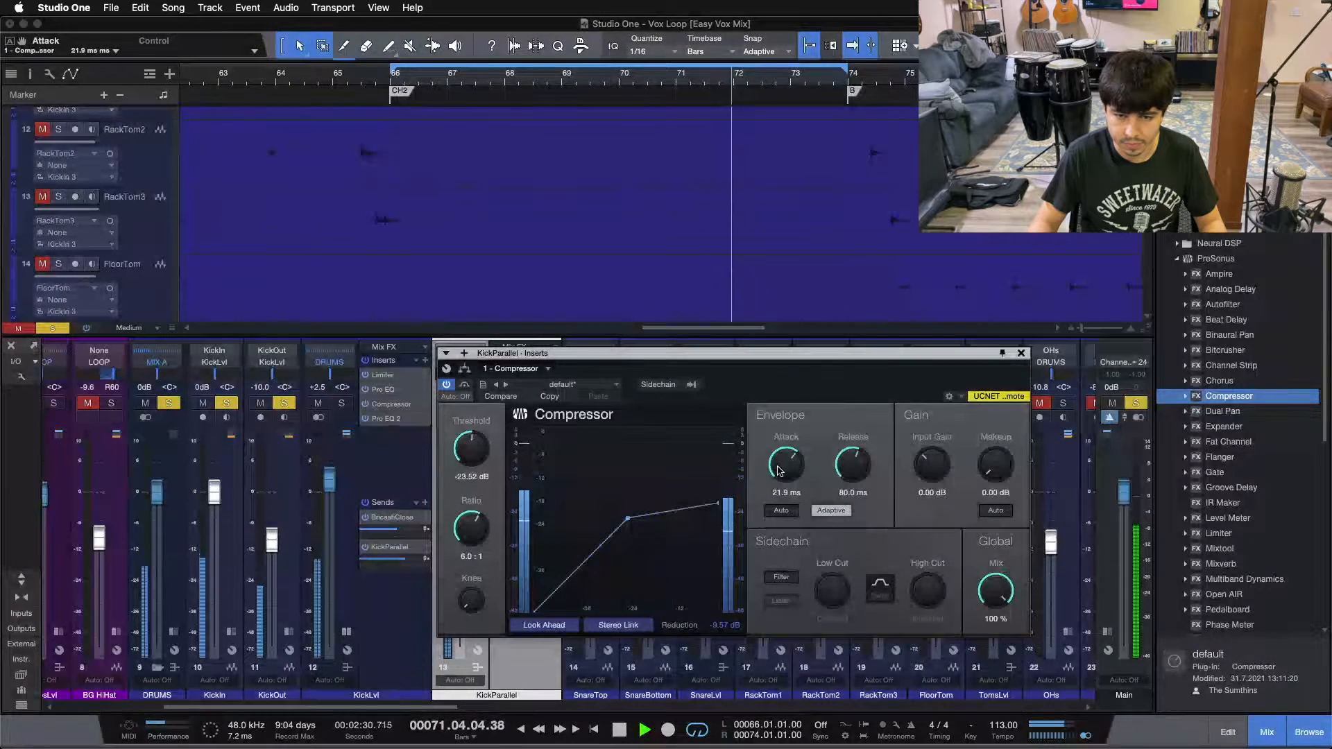
scroll(788, 475, up, 1)
scroll(788, 474, up, 1)
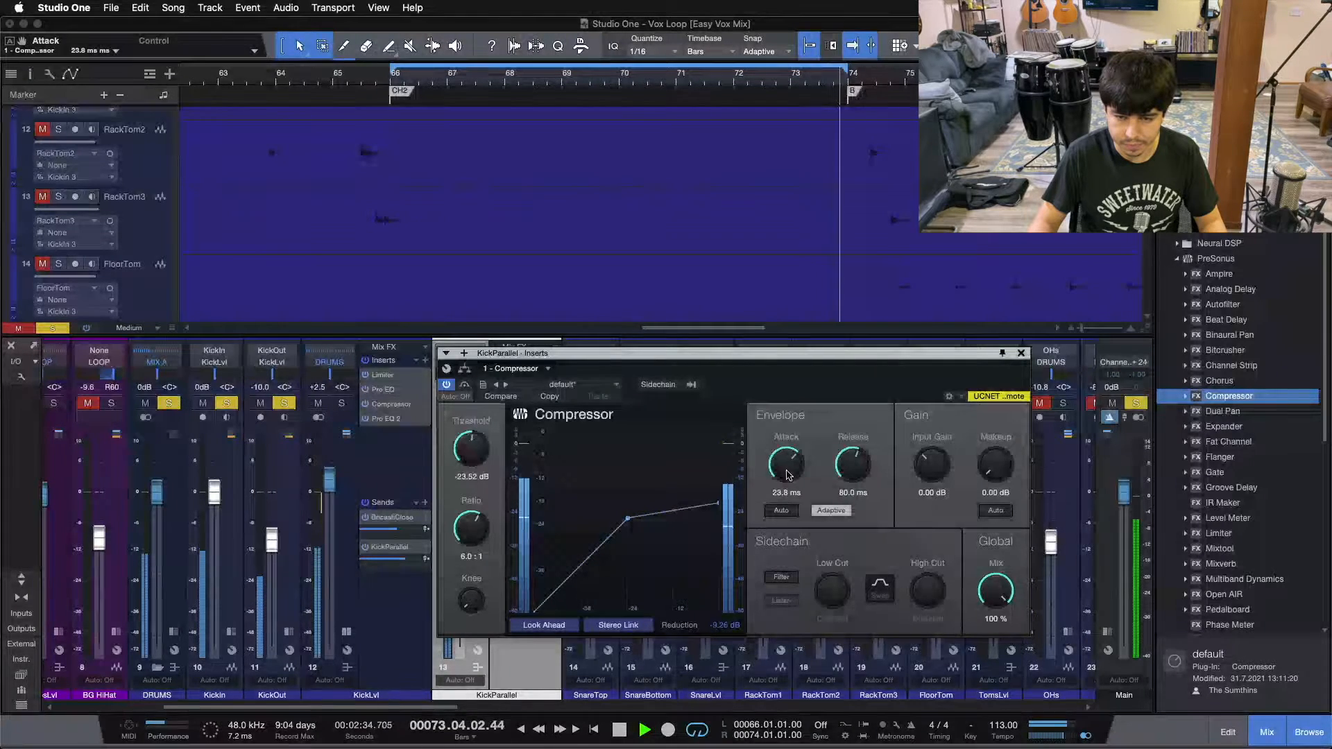
scroll(788, 475, down, 1)
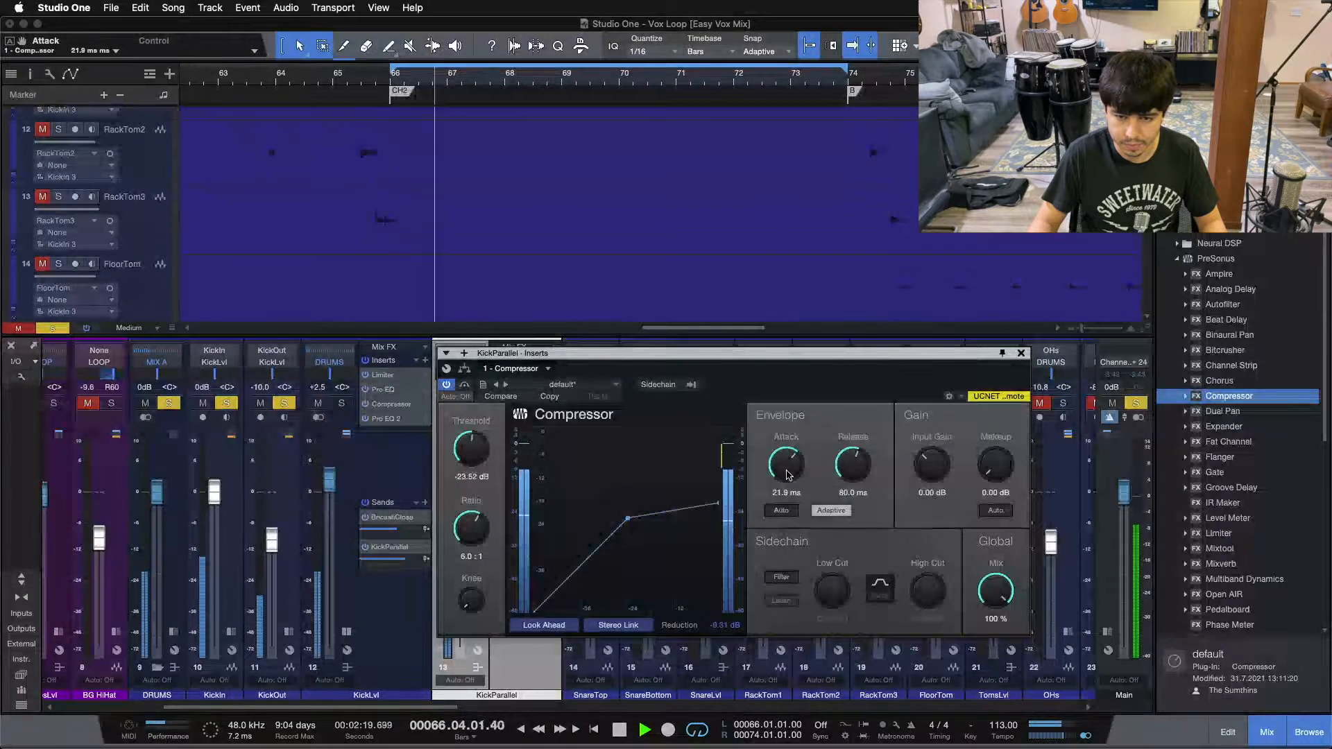
Step: Set the compressor's release to 111.3 ms, stop playback and close the compressor window
scroll(869, 473, up, 1)
scroll(869, 472, up, 1)
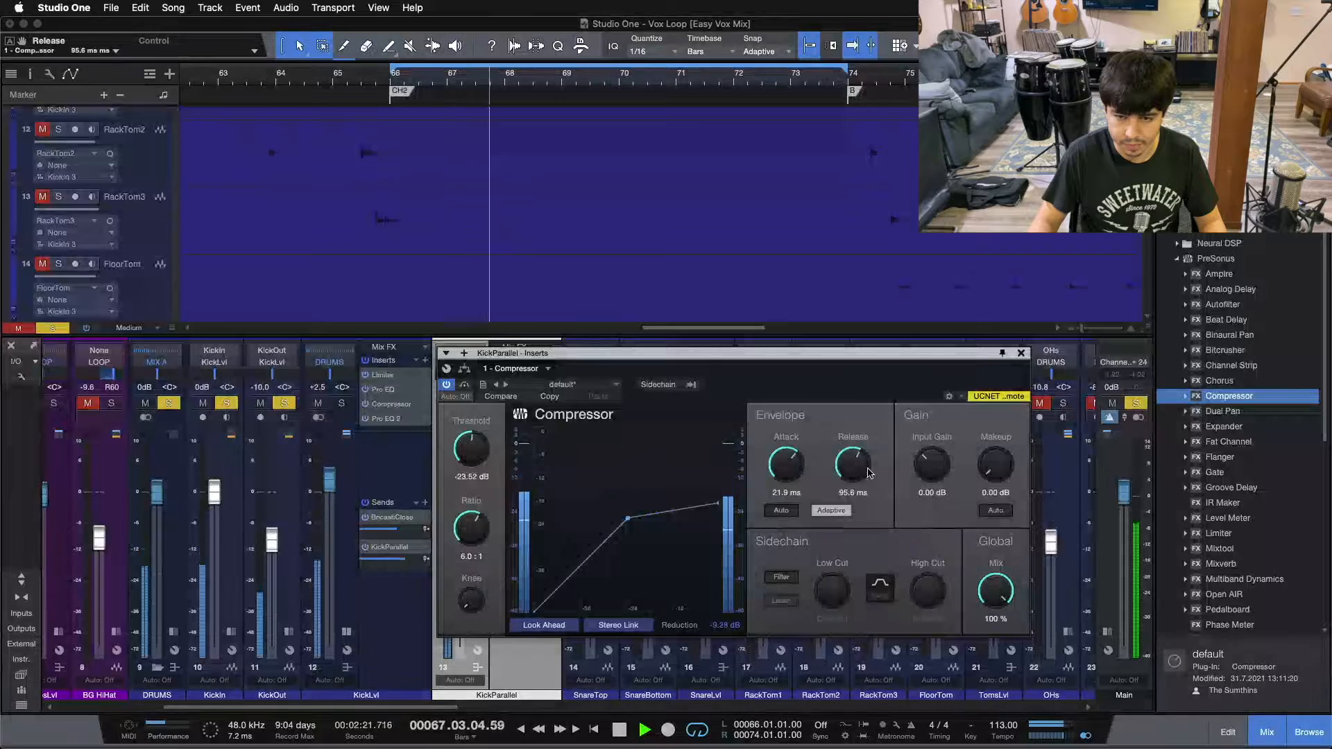
scroll(869, 473, up, 1)
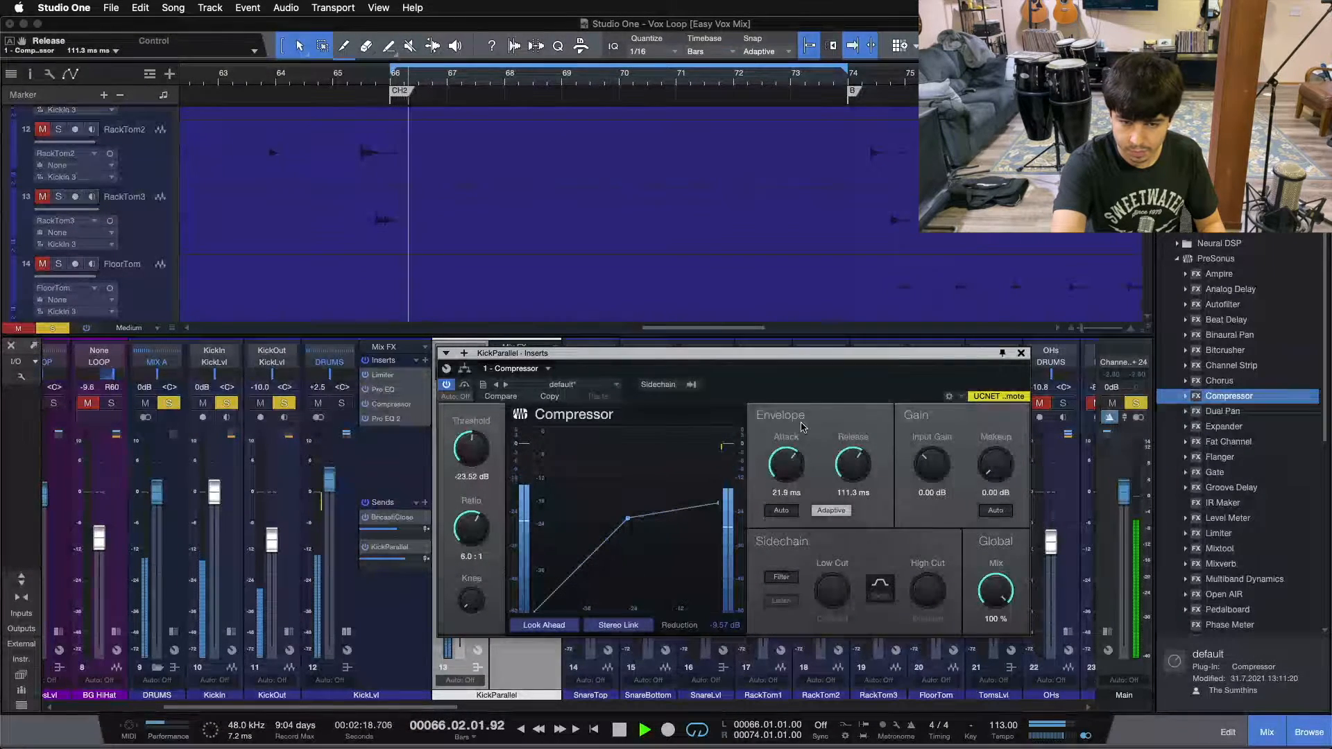
key(space)
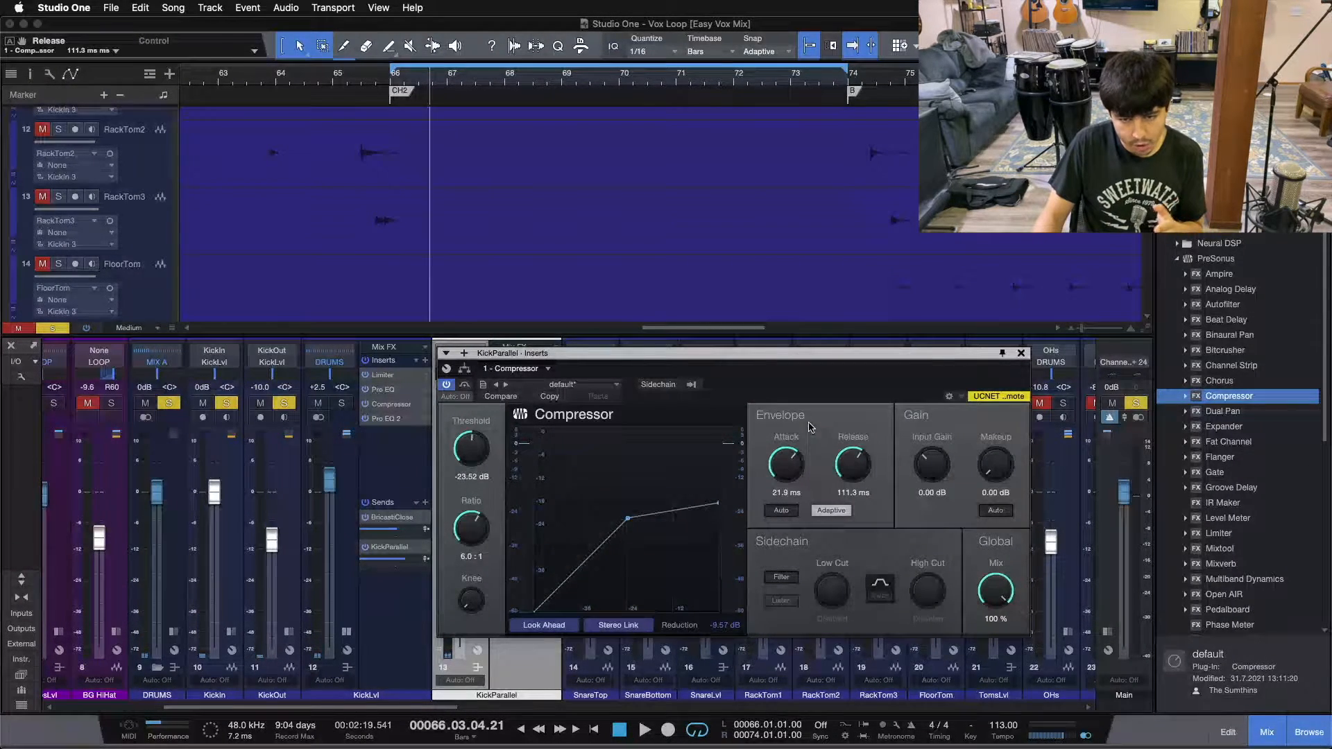
click(1020, 354)
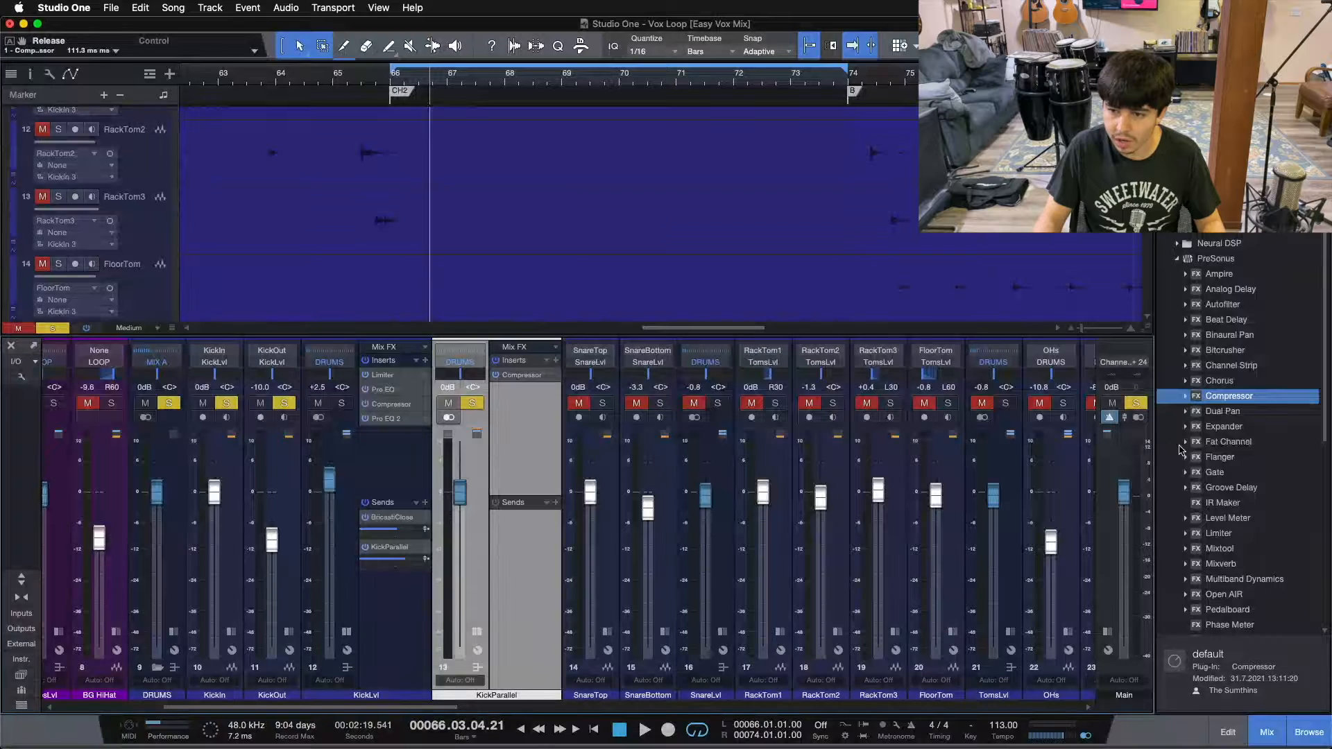
Step: Insert Fat Channel on the KickParallel bus after the compressor and choose the Passive model for its equalizer
drag(1248, 448, 527, 406)
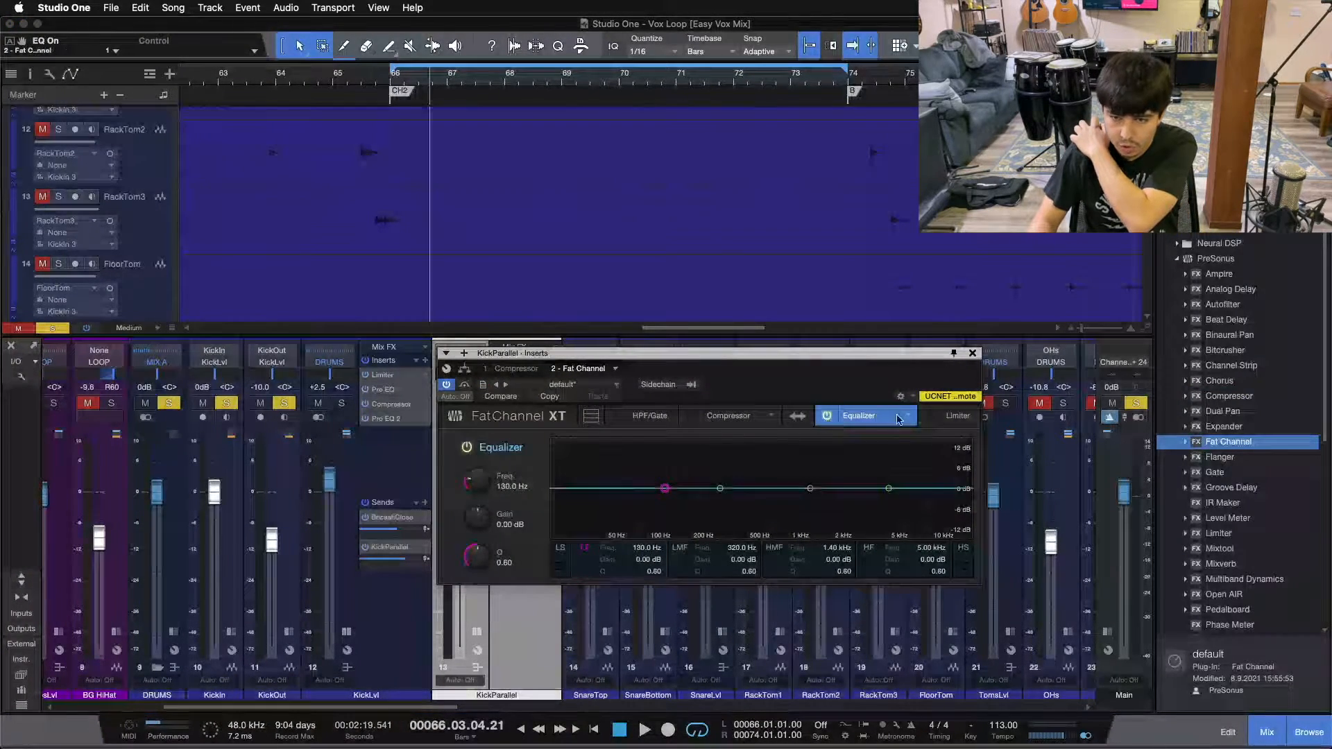
click(907, 416)
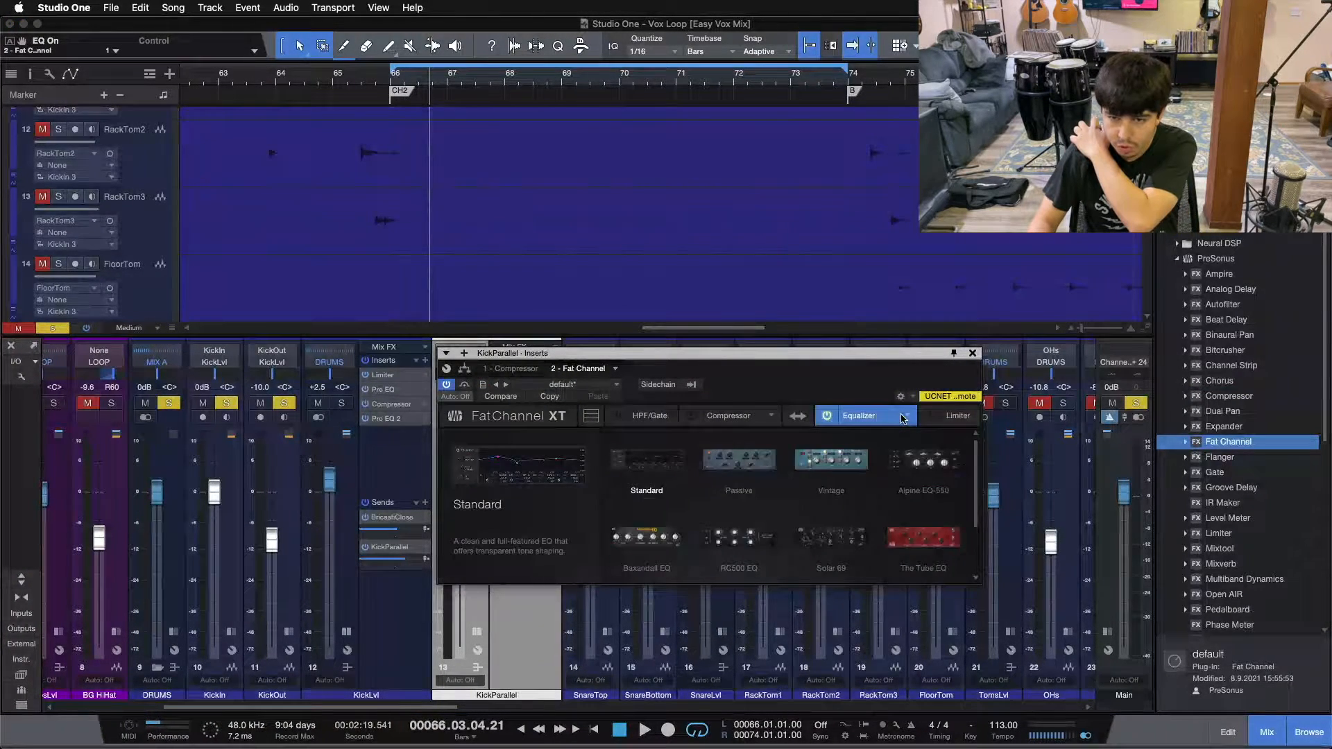
click(735, 459)
Step: Zero the Passive EQ's high boost and high attenuation, with attenuation select at 5 kHz and low frequency at 60
double_click(758, 495)
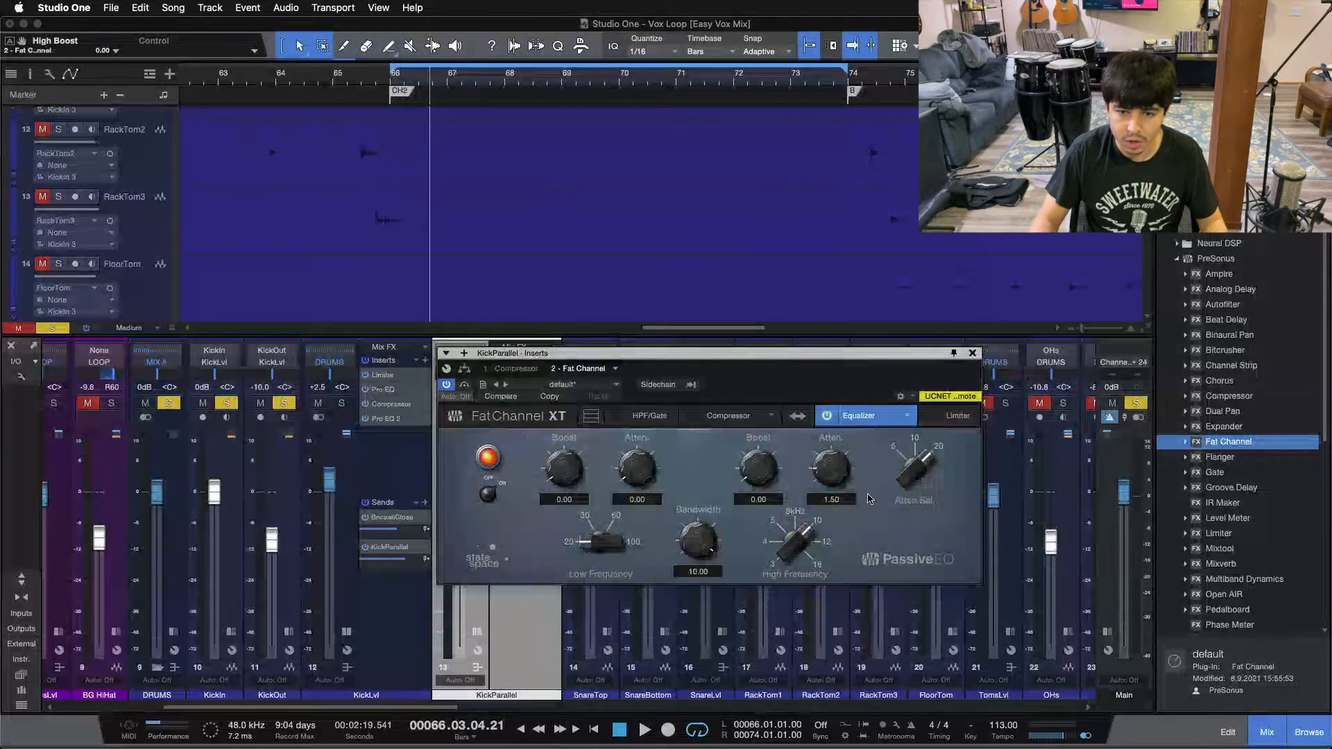
drag(790, 545, 751, 576)
drag(903, 473, 839, 624)
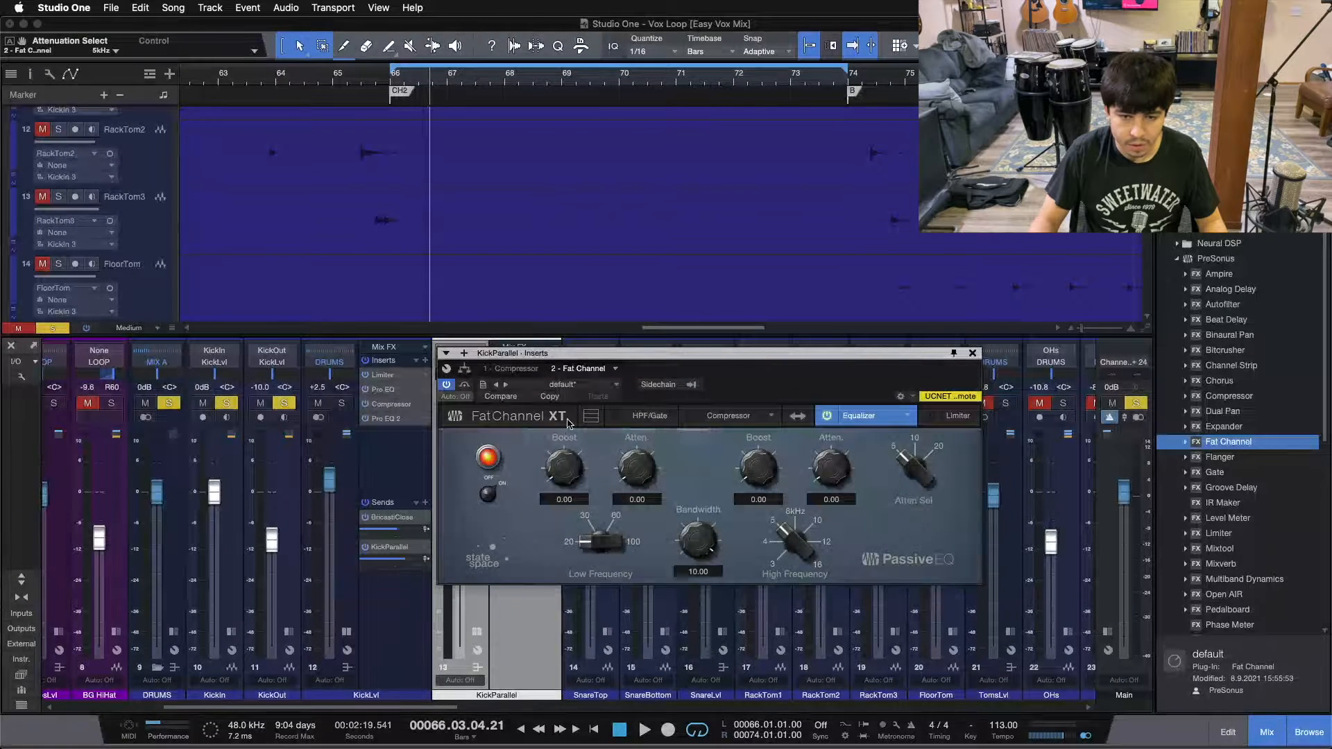
drag(596, 544, 596, 446)
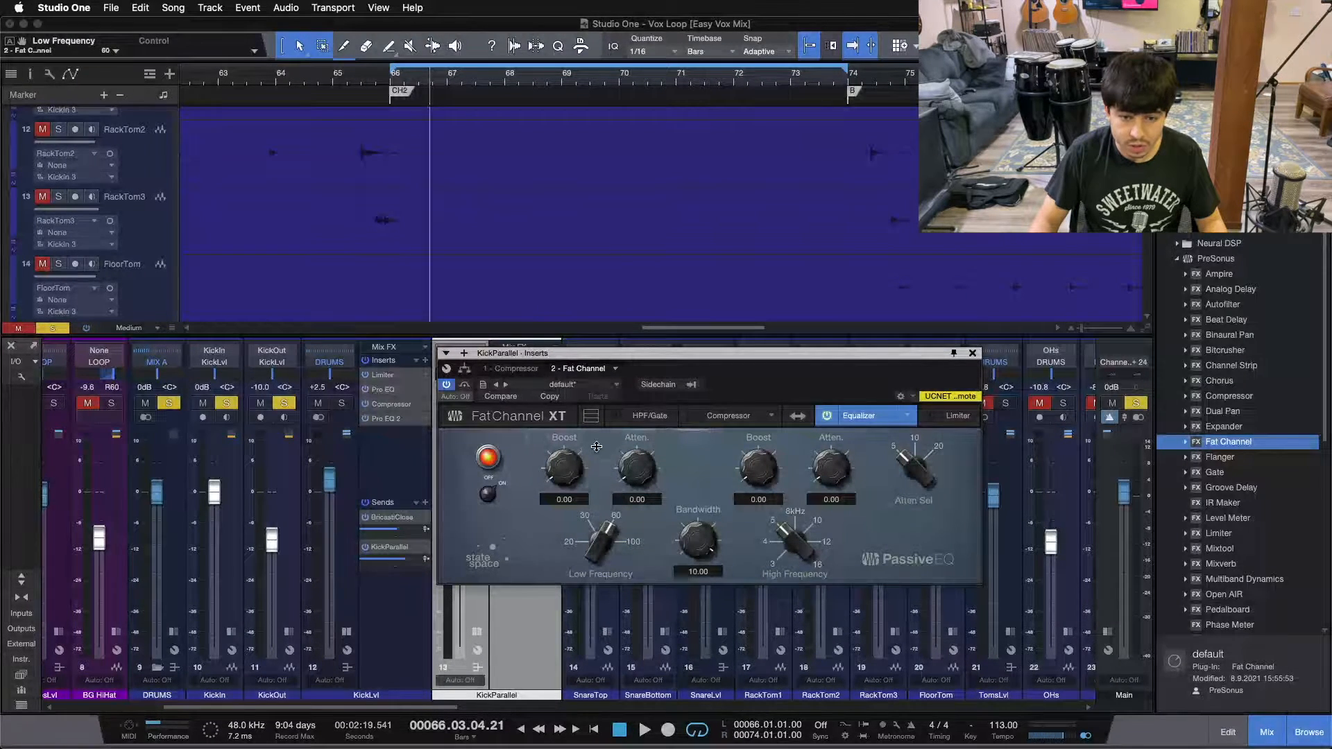
Step: Play the loop with the low boost at 0.30, and compare the sound by bypassing and re-enabling the KickParallel inserts
key(space)
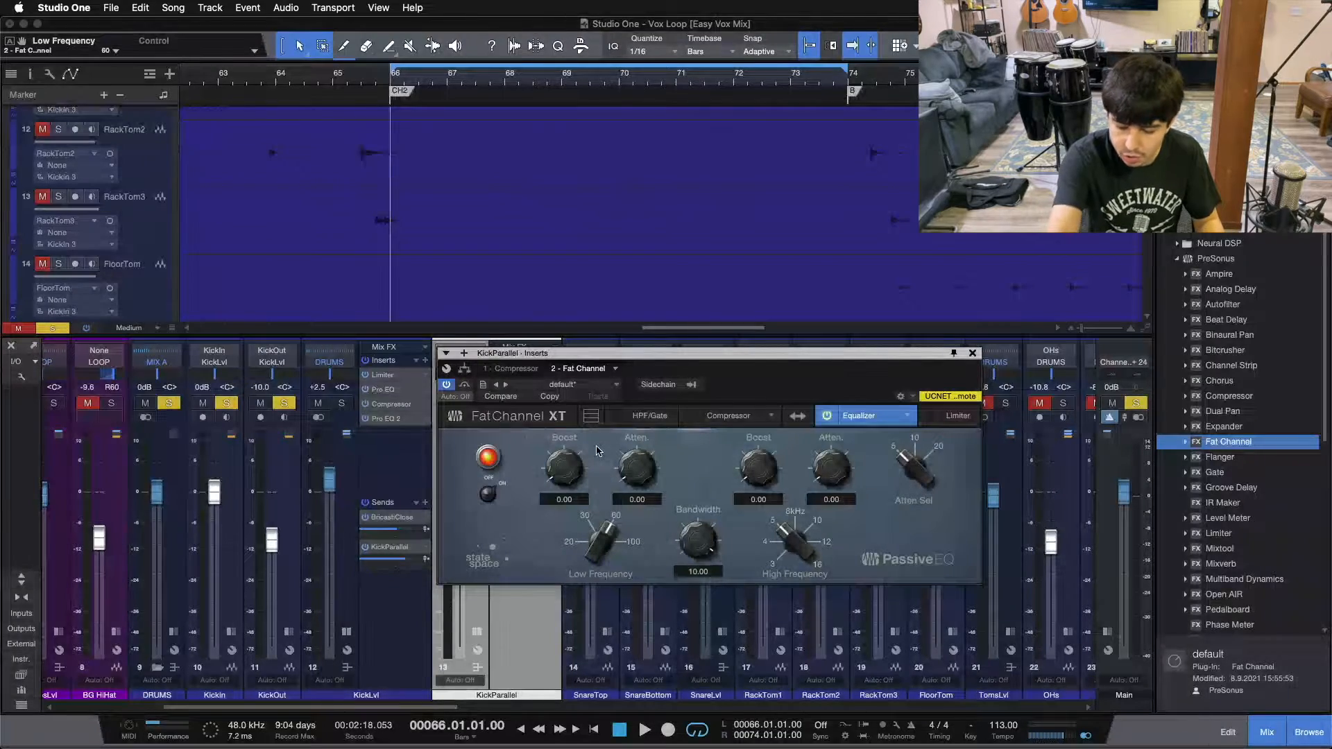
key(space)
drag(573, 465, 574, 464)
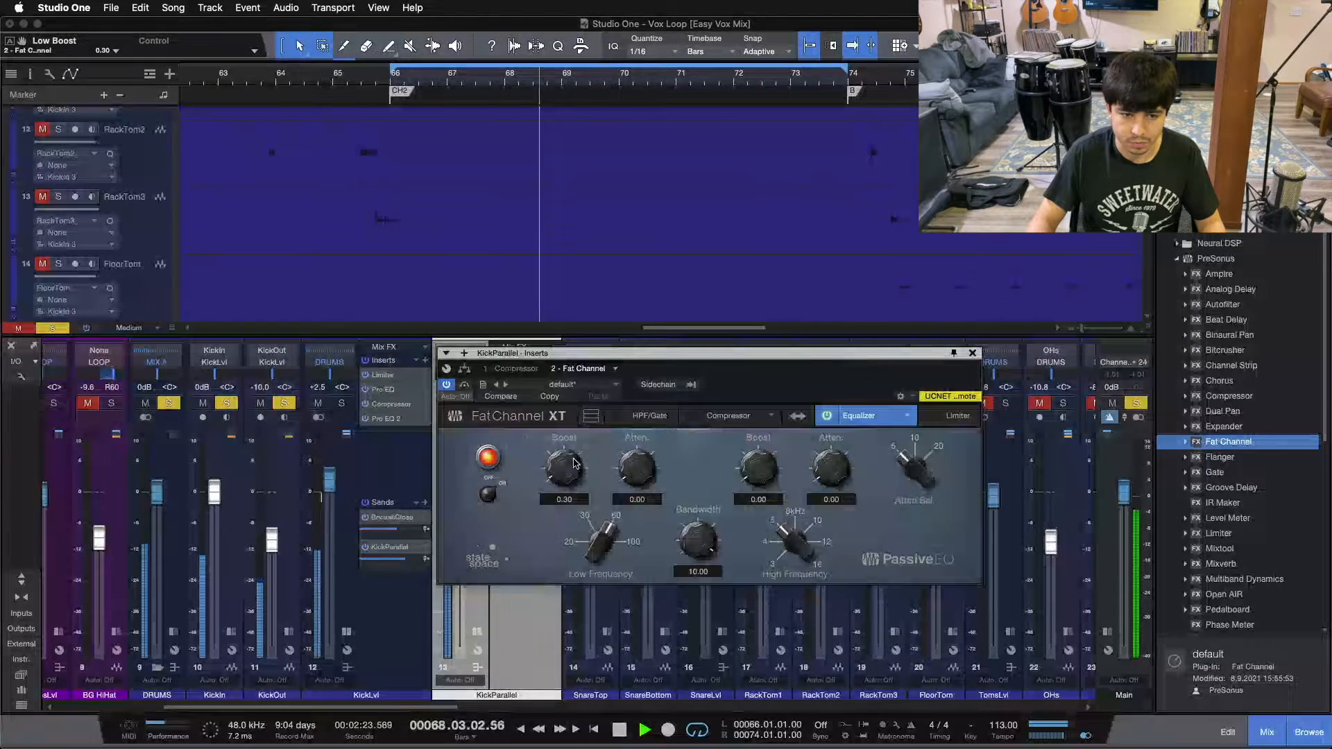
drag(734, 354, 915, 356)
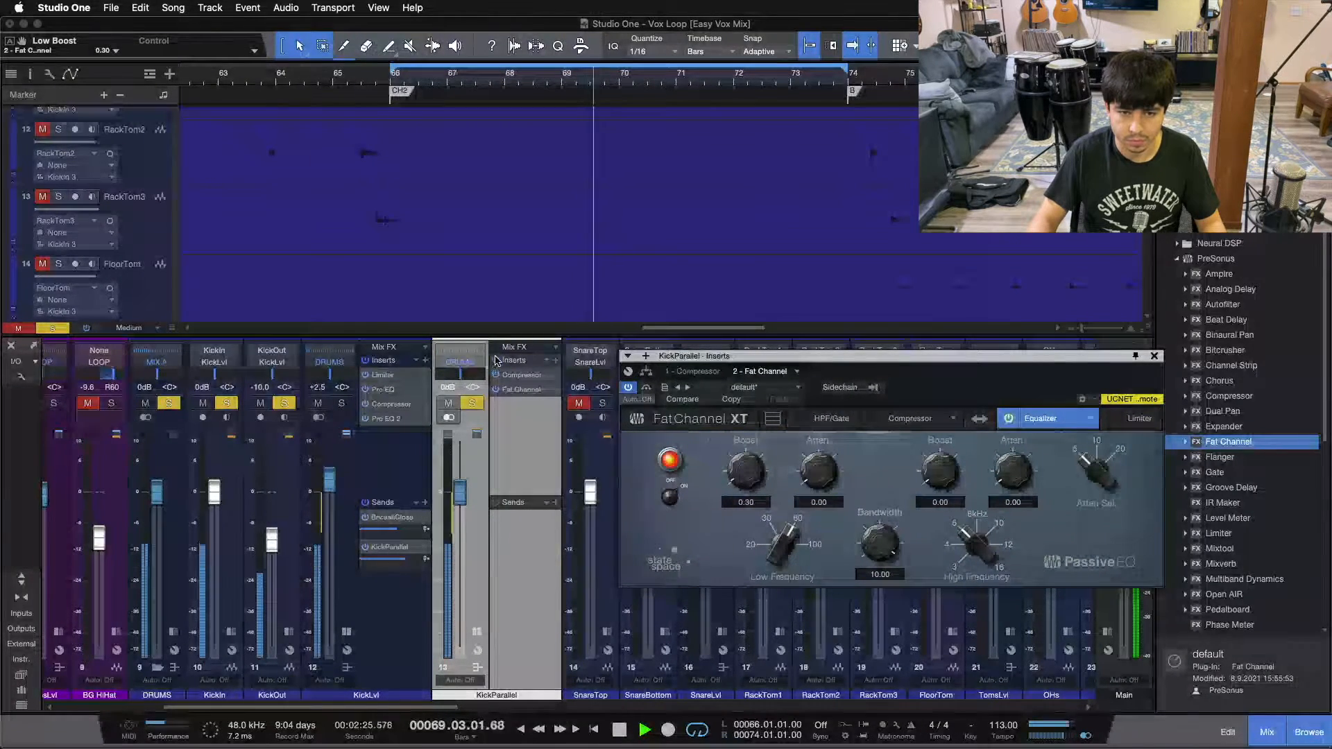
click(496, 360)
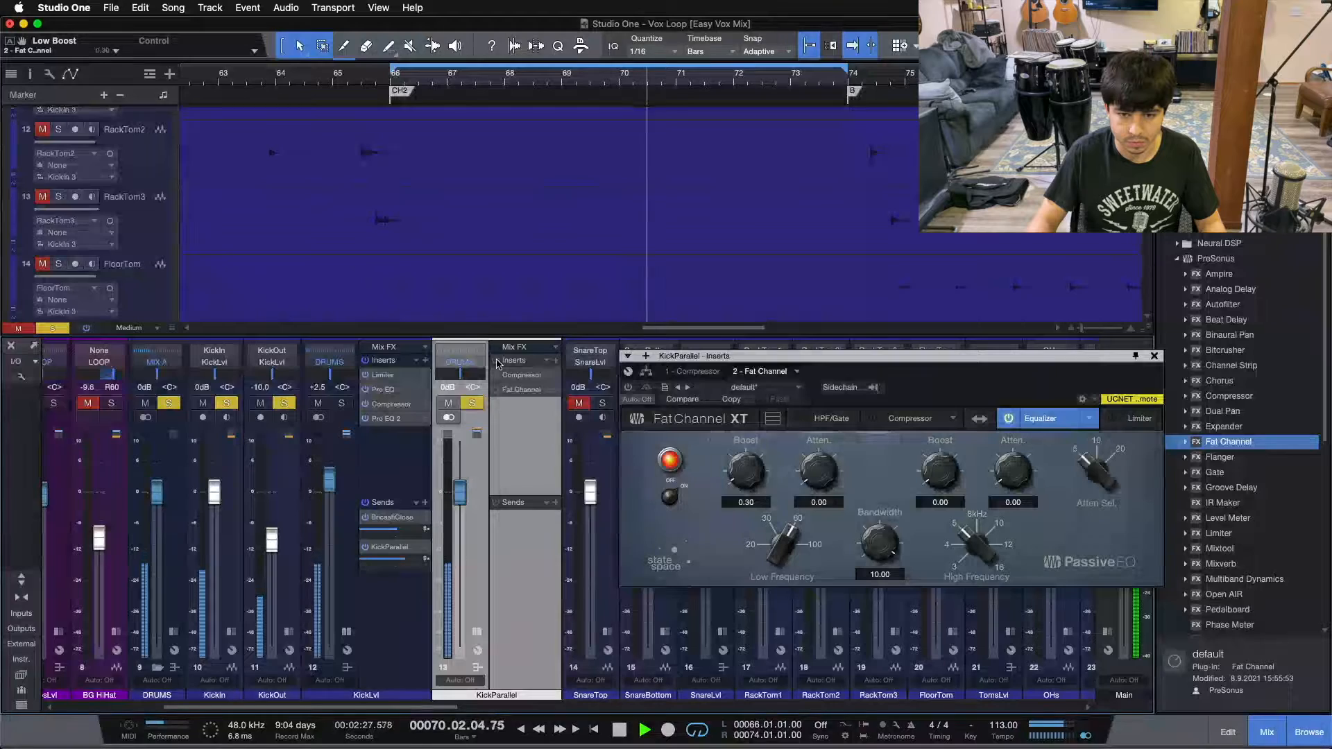
click(496, 361)
Step: Try the low boost at 0.30 and 0.40, comparing the 60 and 100 low-frequency settings against the bypassed inserts
drag(747, 472, 749, 466)
scroll(749, 467, down, 1)
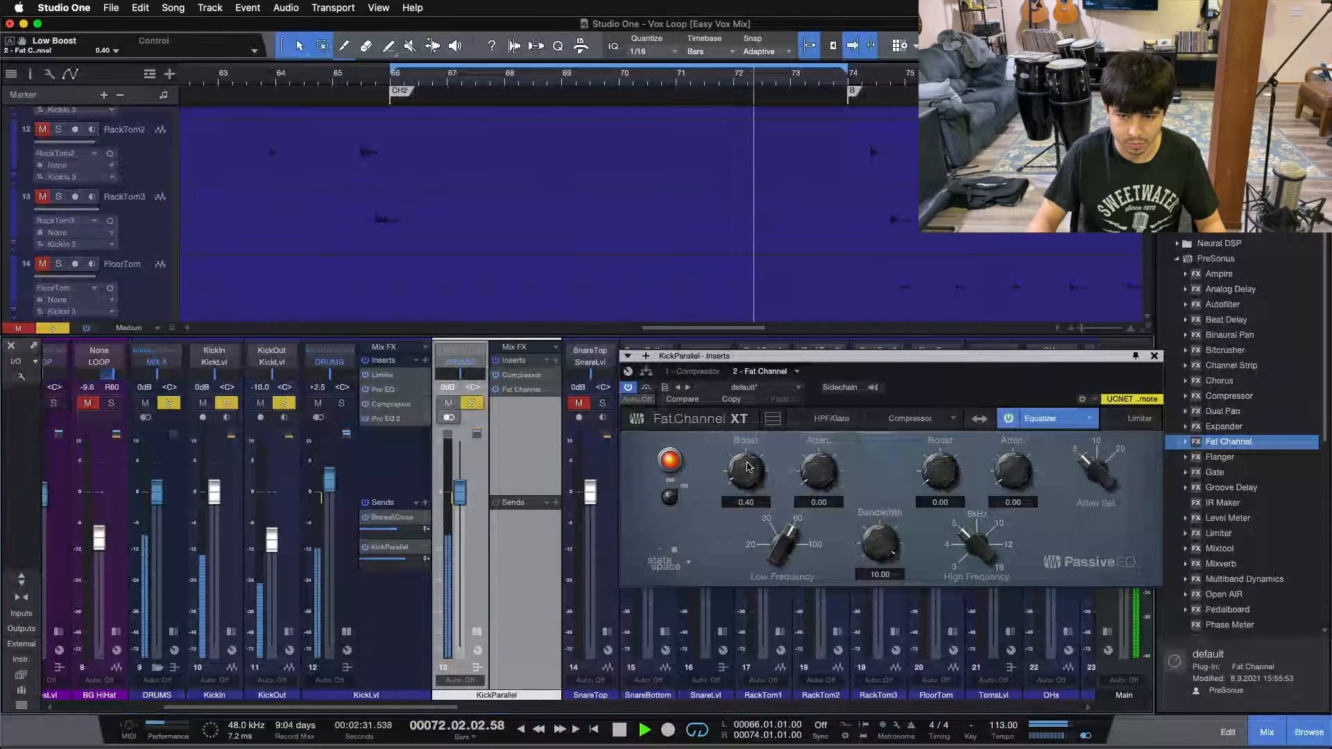
scroll(772, 546, up, 1)
scroll(747, 472, down, 1)
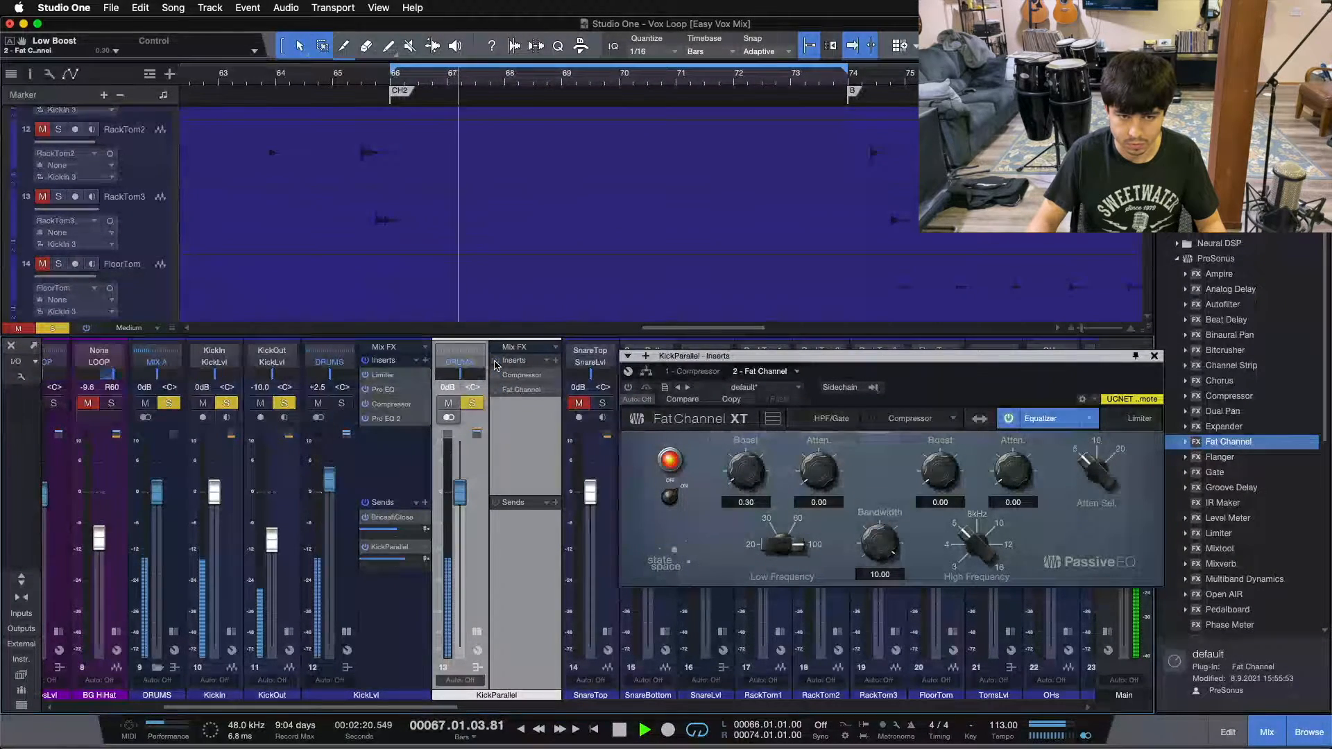
scroll(740, 465, up, 1)
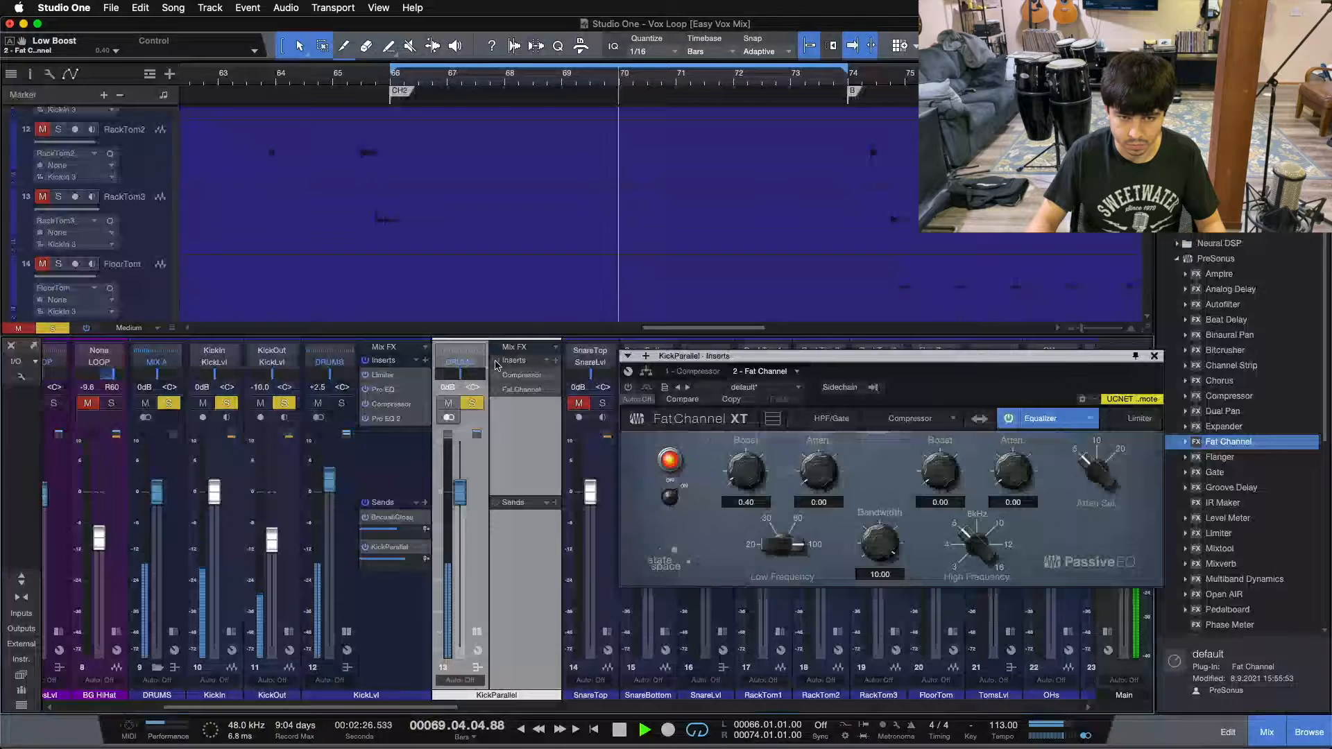
scroll(784, 547, down, 1)
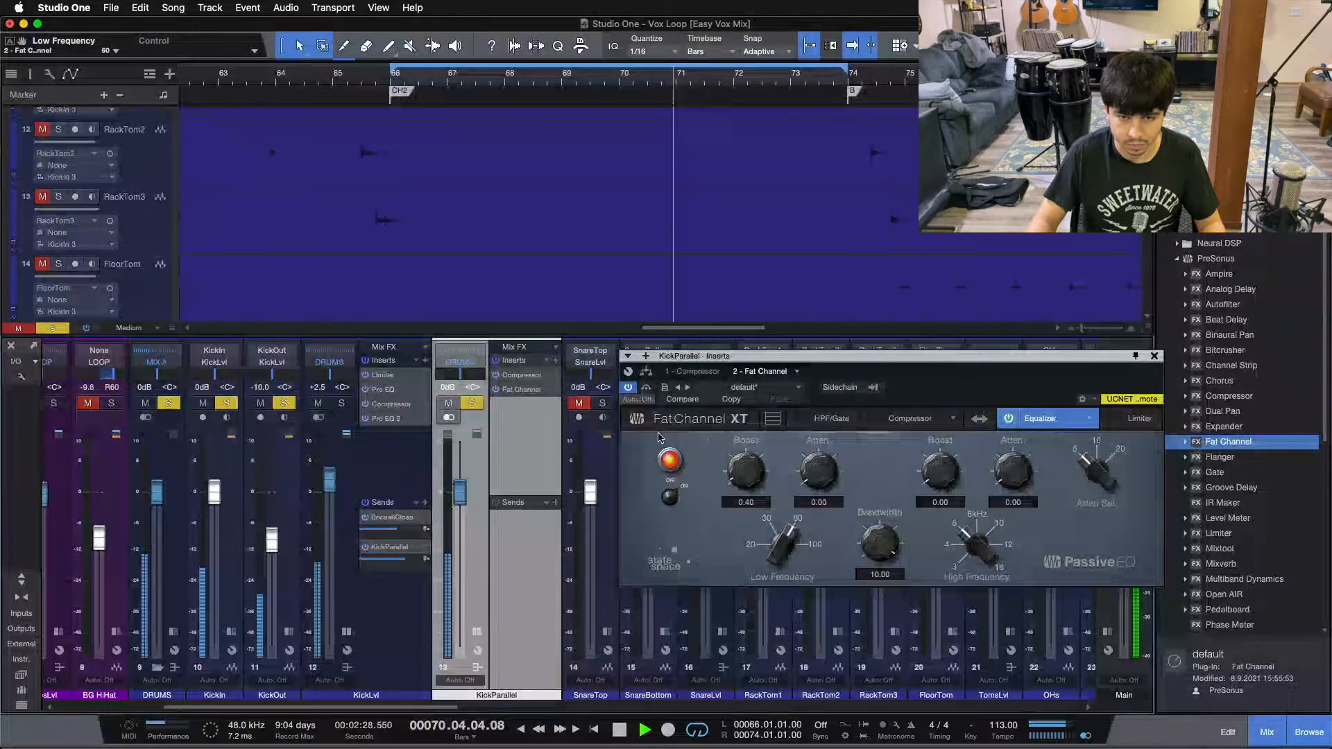
Step: Try a low boost of about 4 with the low attenuation at 10, then return both to 0
drag(740, 465, 733, 419)
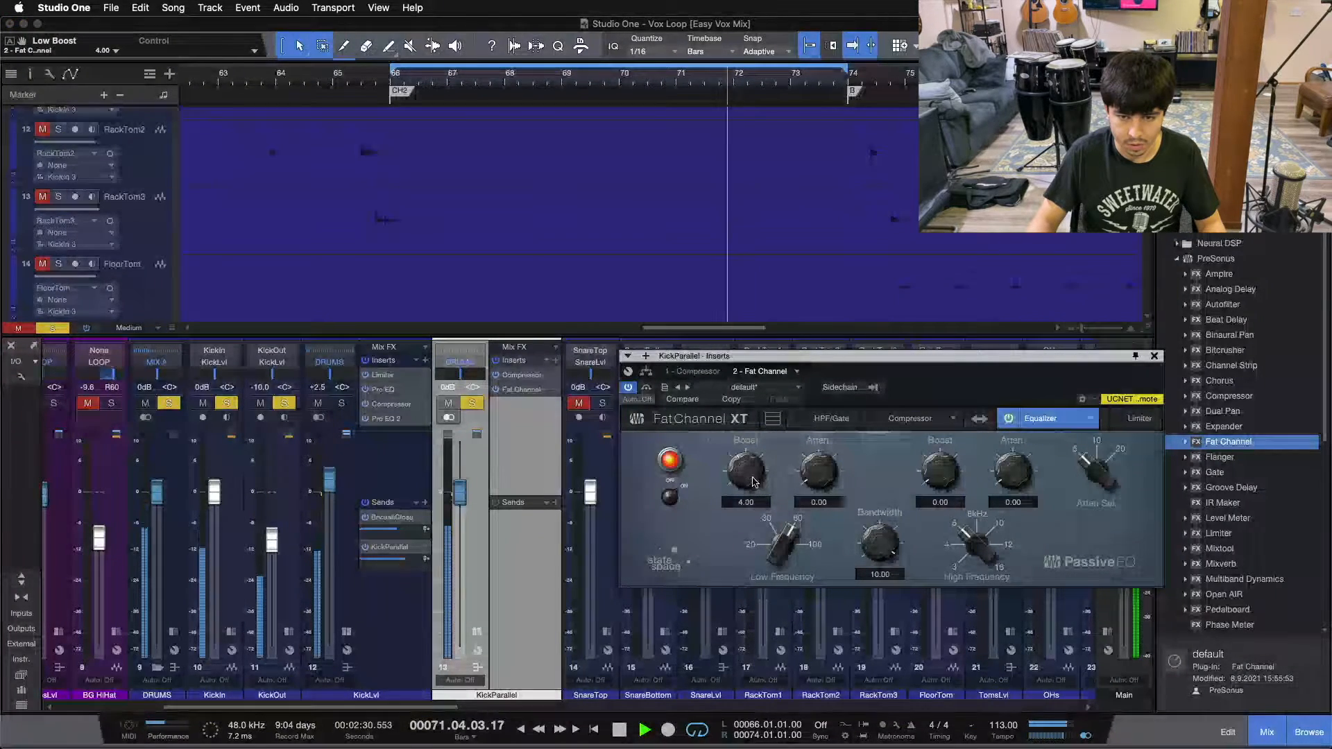
drag(821, 490, 817, 266)
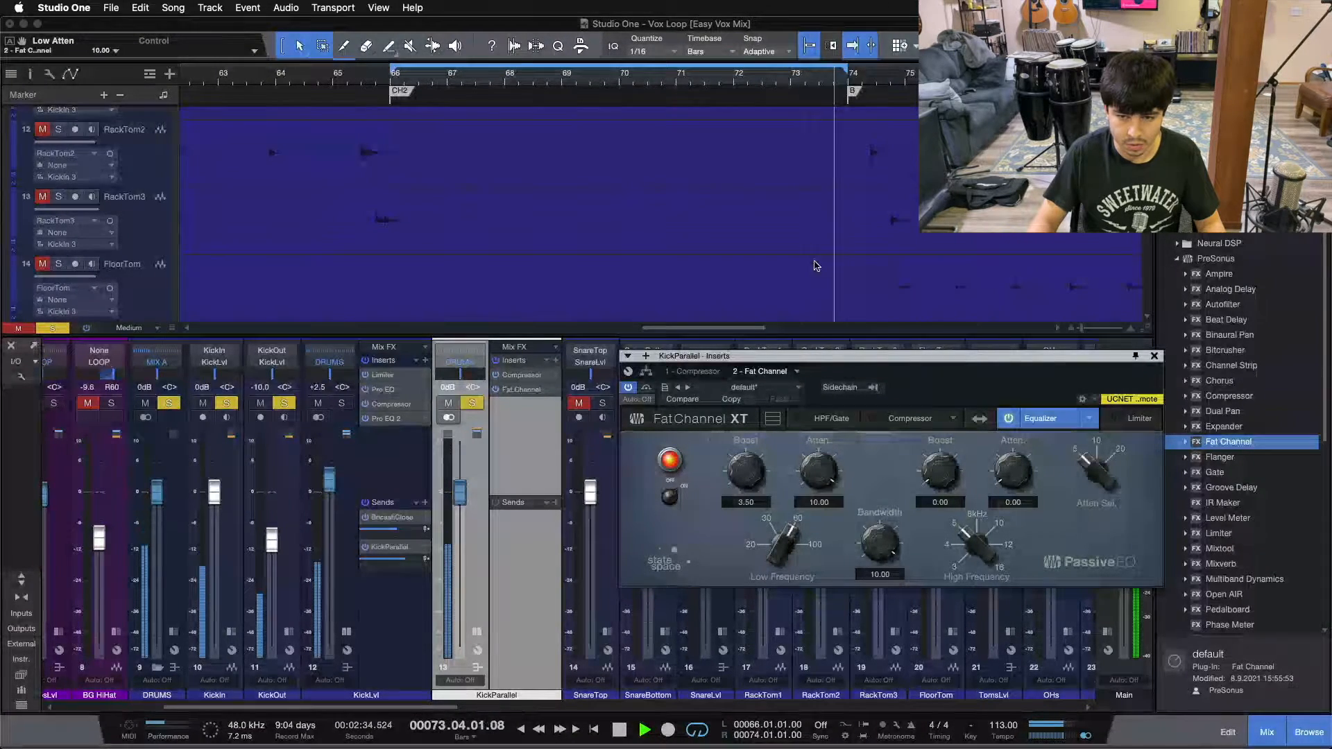
drag(747, 473, 746, 534)
drag(811, 462, 812, 679)
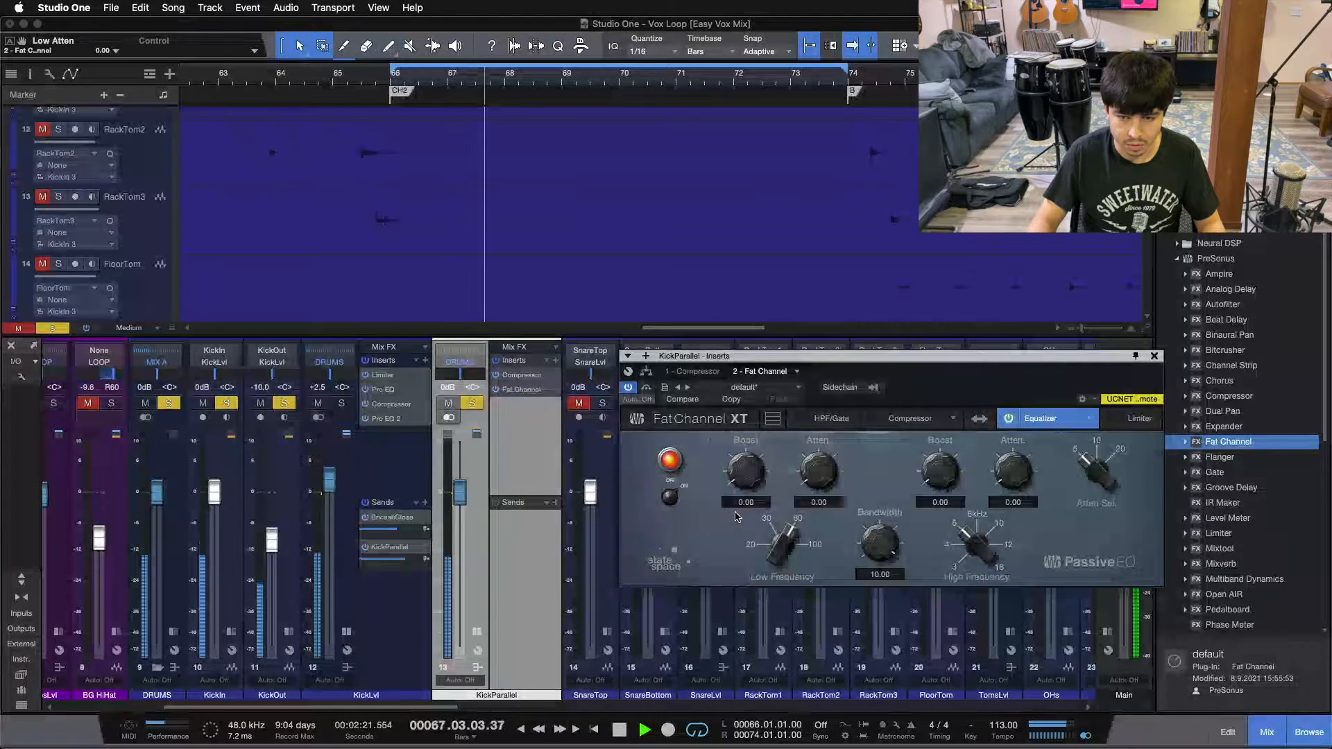
Step: Raise the low boost to about 0.8 and compare it with the KickParallel inserts bypassed
drag(738, 480, 737, 467)
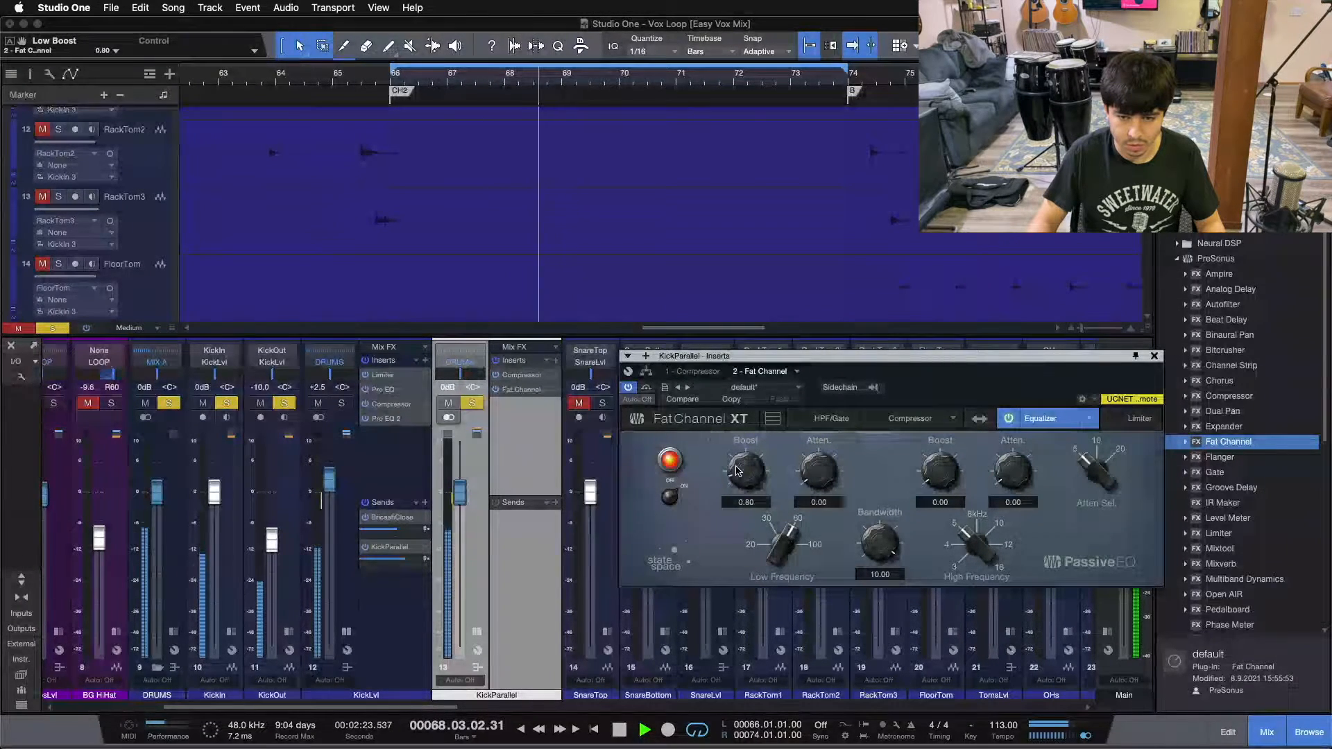
click(497, 360)
click(497, 361)
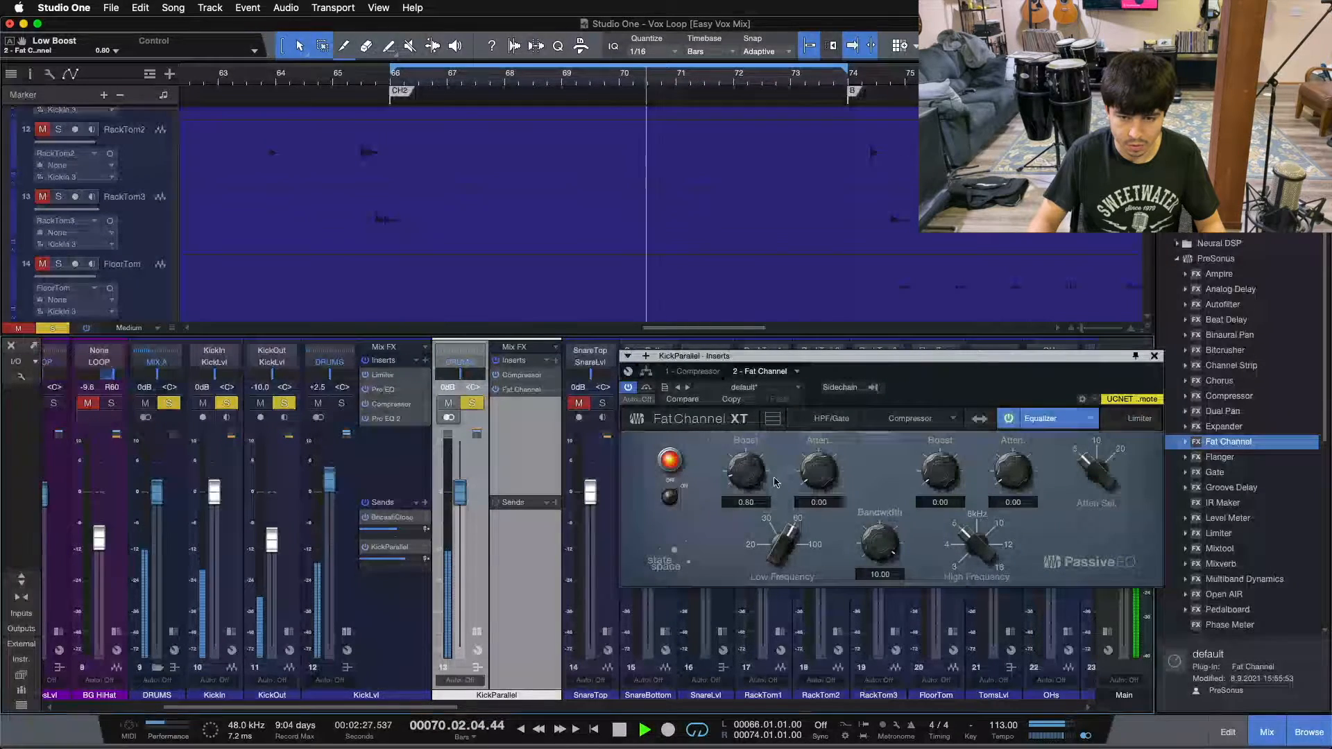
Step: Raise the Passive EQ's low boost to 2.35 and try its bandwidth at 5.00
drag(750, 474, 787, 456)
drag(878, 545, 865, 601)
drag(879, 547, 879, 548)
drag(748, 476, 748, 448)
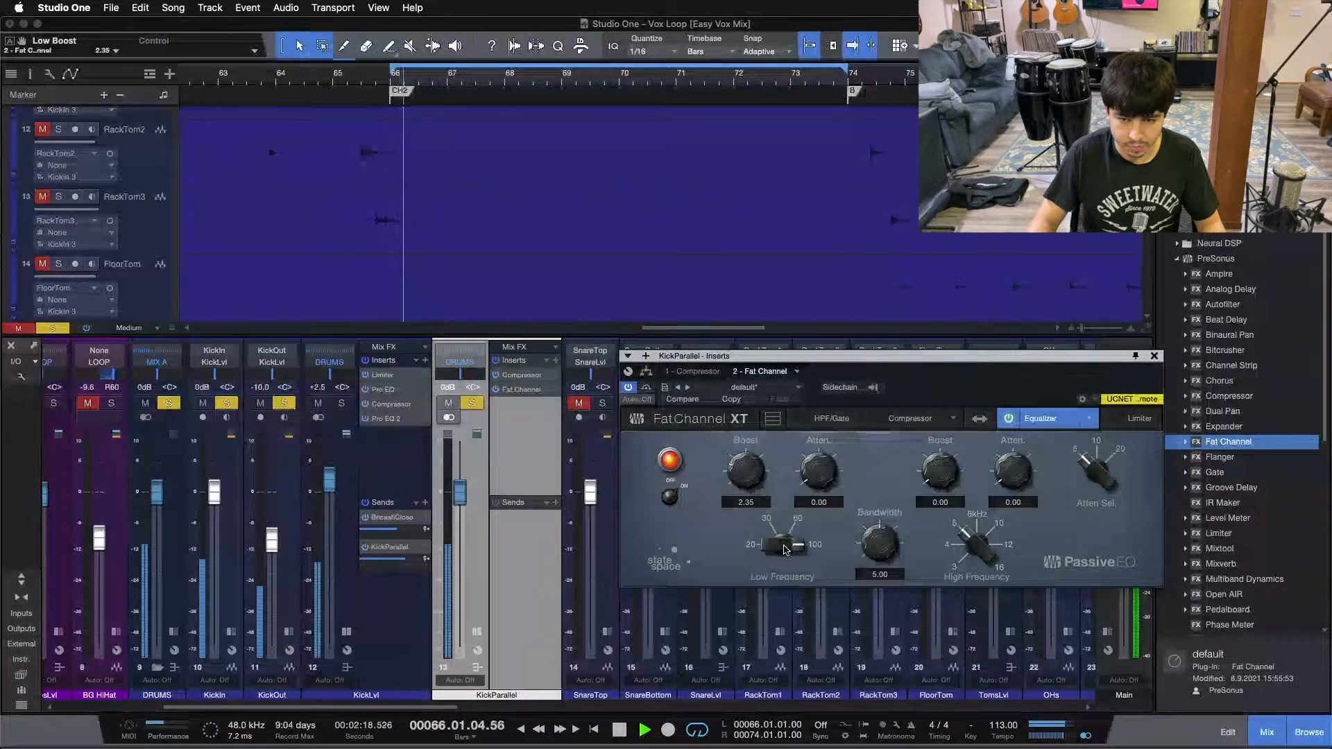
Step: Set the low frequency back to 60 and, after trying 0, return the bandwidth to 10.00
drag(783, 547, 782, 570)
drag(882, 551, 879, 583)
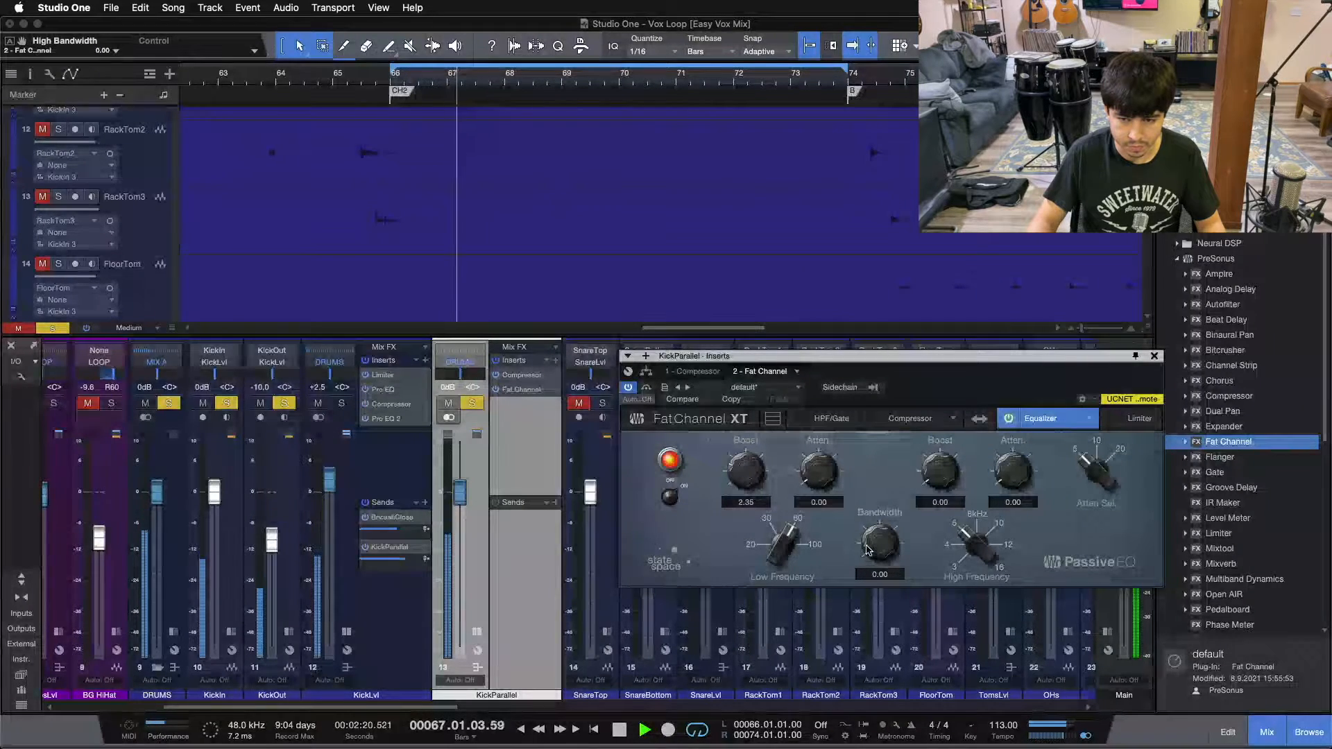
drag(865, 525, 873, 316)
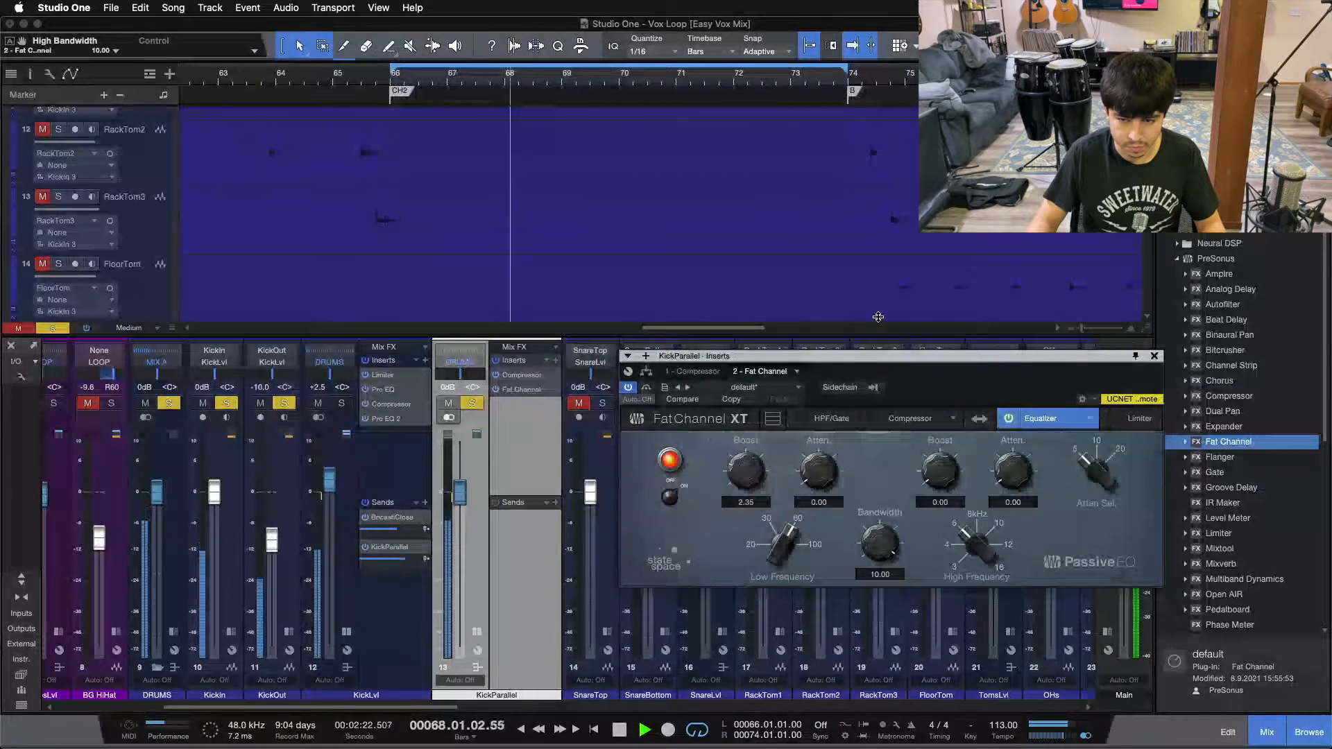
Step: Reopen the KickParallel Fat Channel and lower the Passive EQ's low boost to about 1.5
click(880, 321)
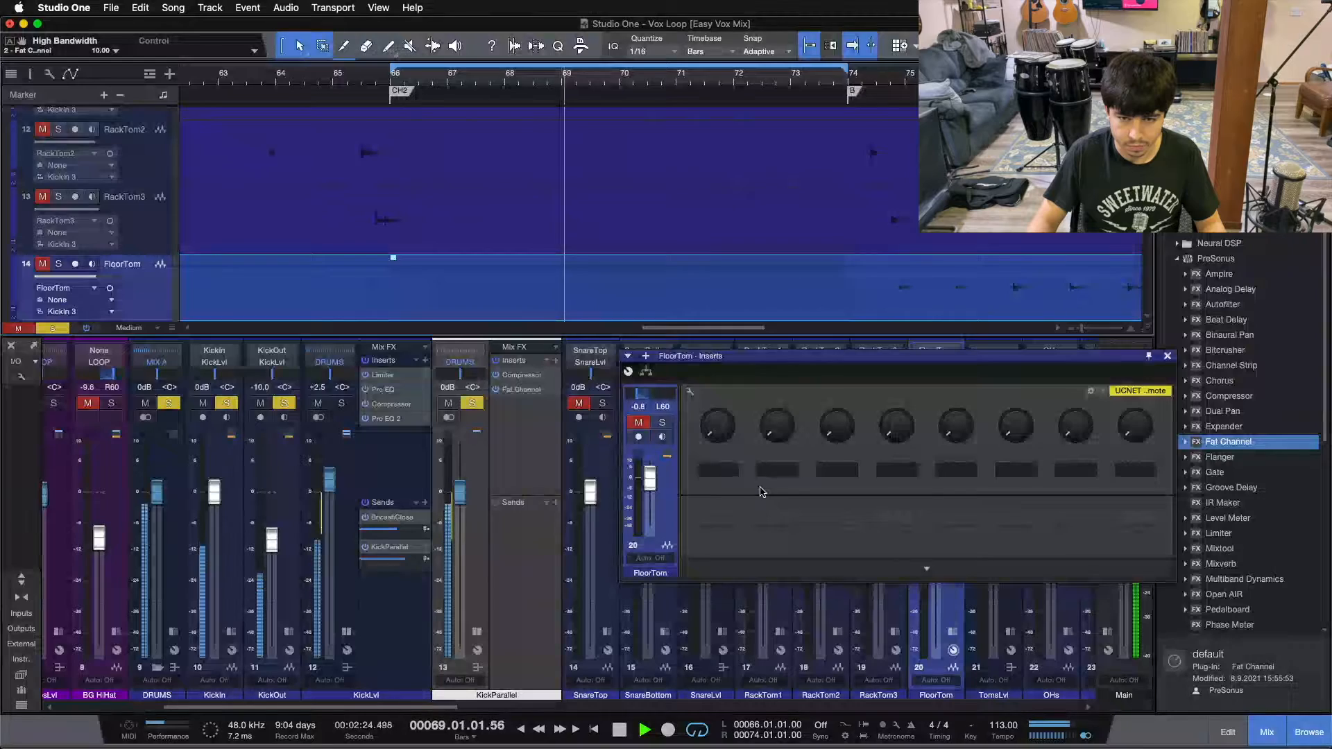
click(513, 389)
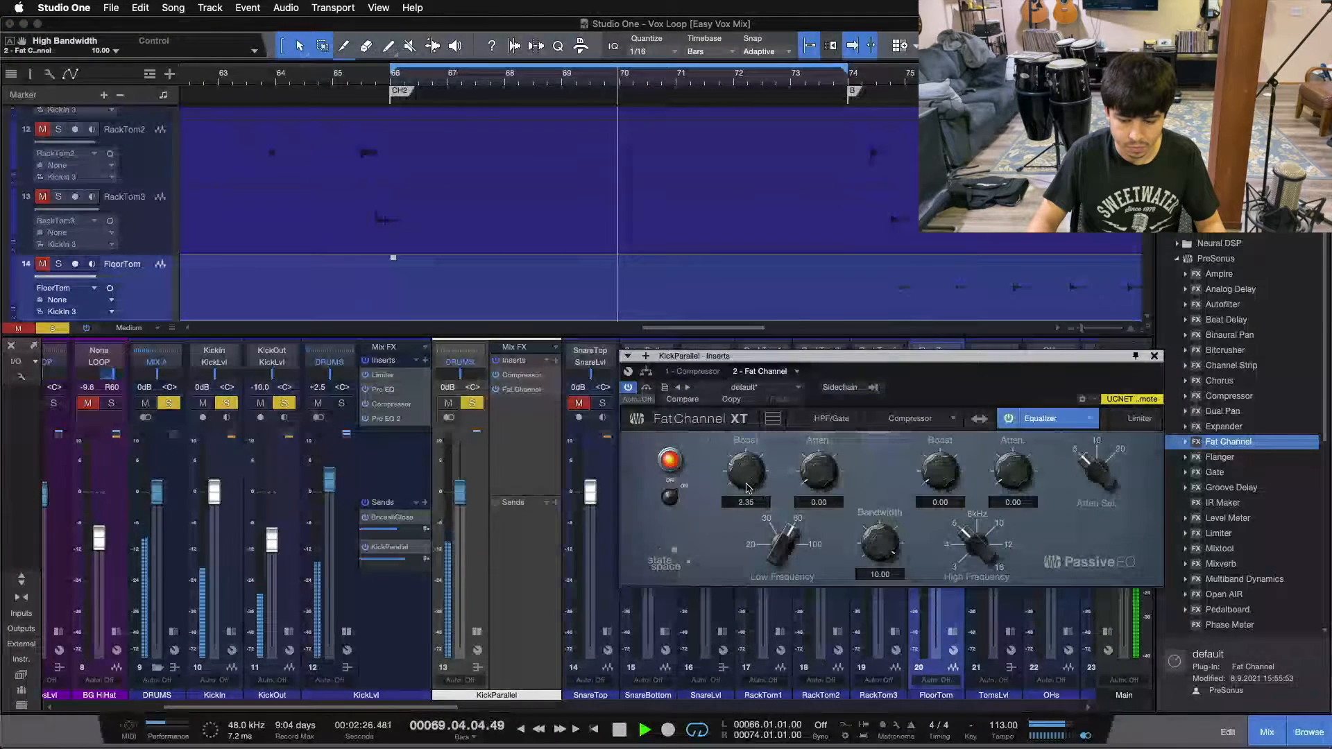
scroll(740, 485, down, 3)
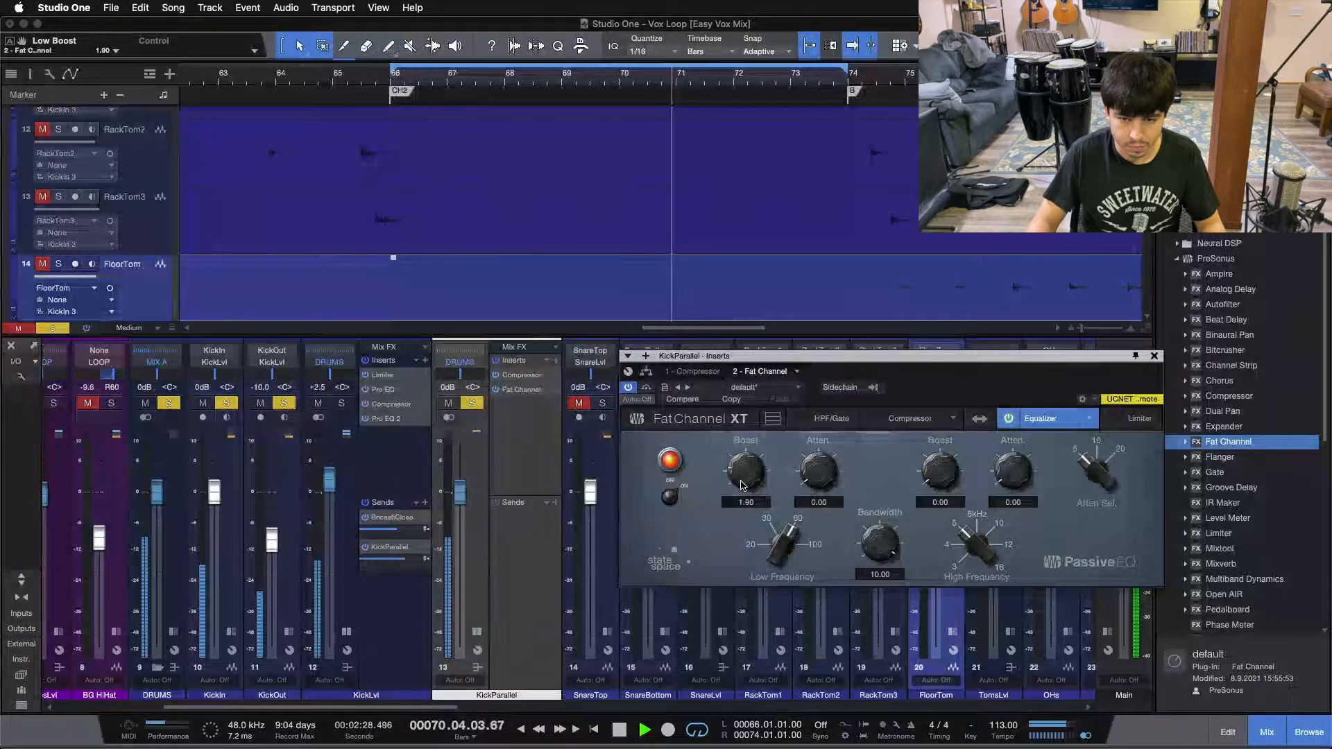
scroll(741, 485, down, 5)
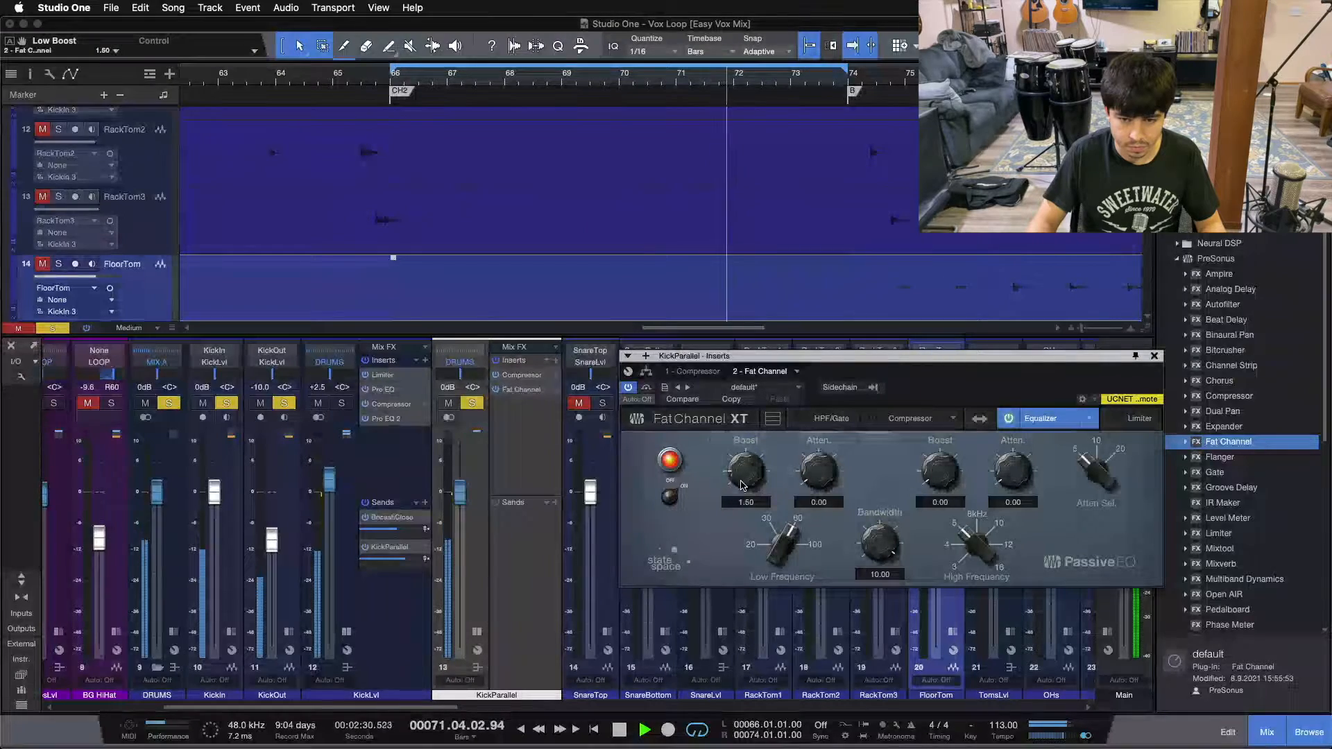
Step: Lower the Passive EQ's low boost to 0.40, and try the high attenuation at 8.65 before returning it to 0.00
scroll(741, 485, down, 3)
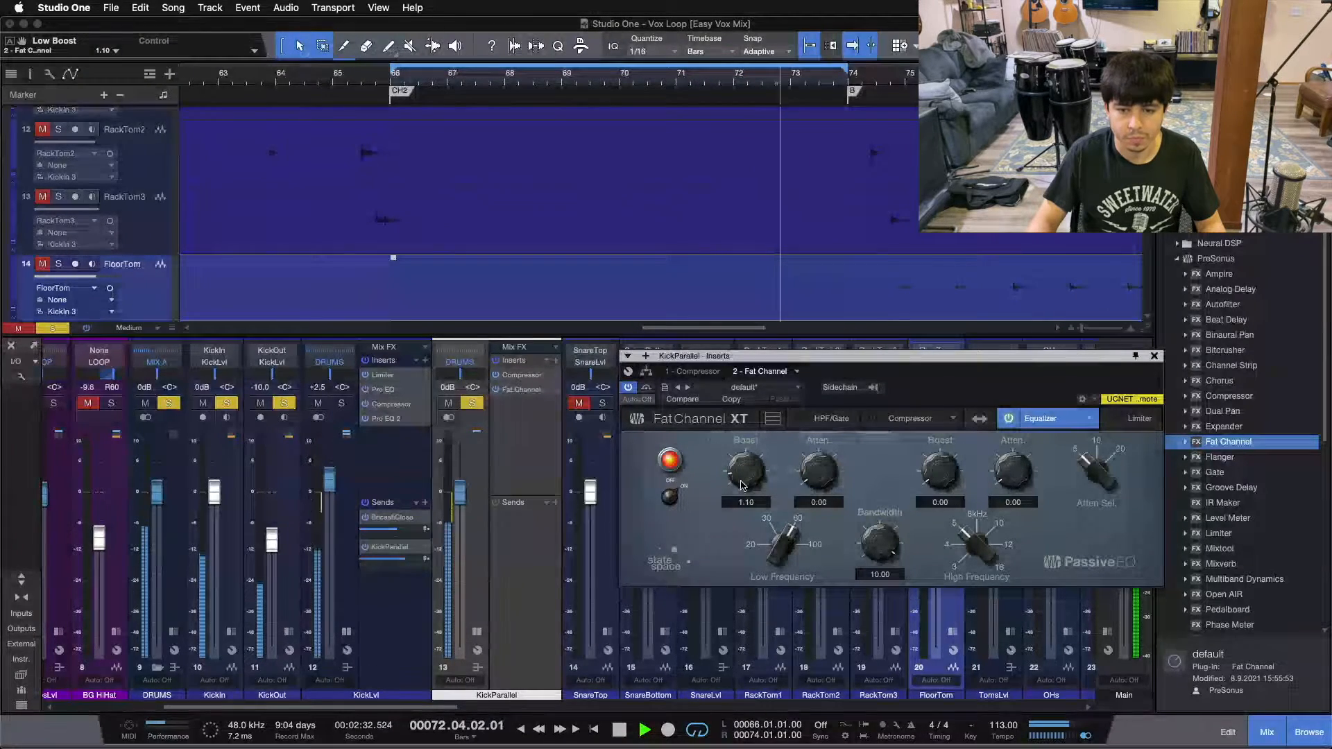
scroll(740, 486, up, 2)
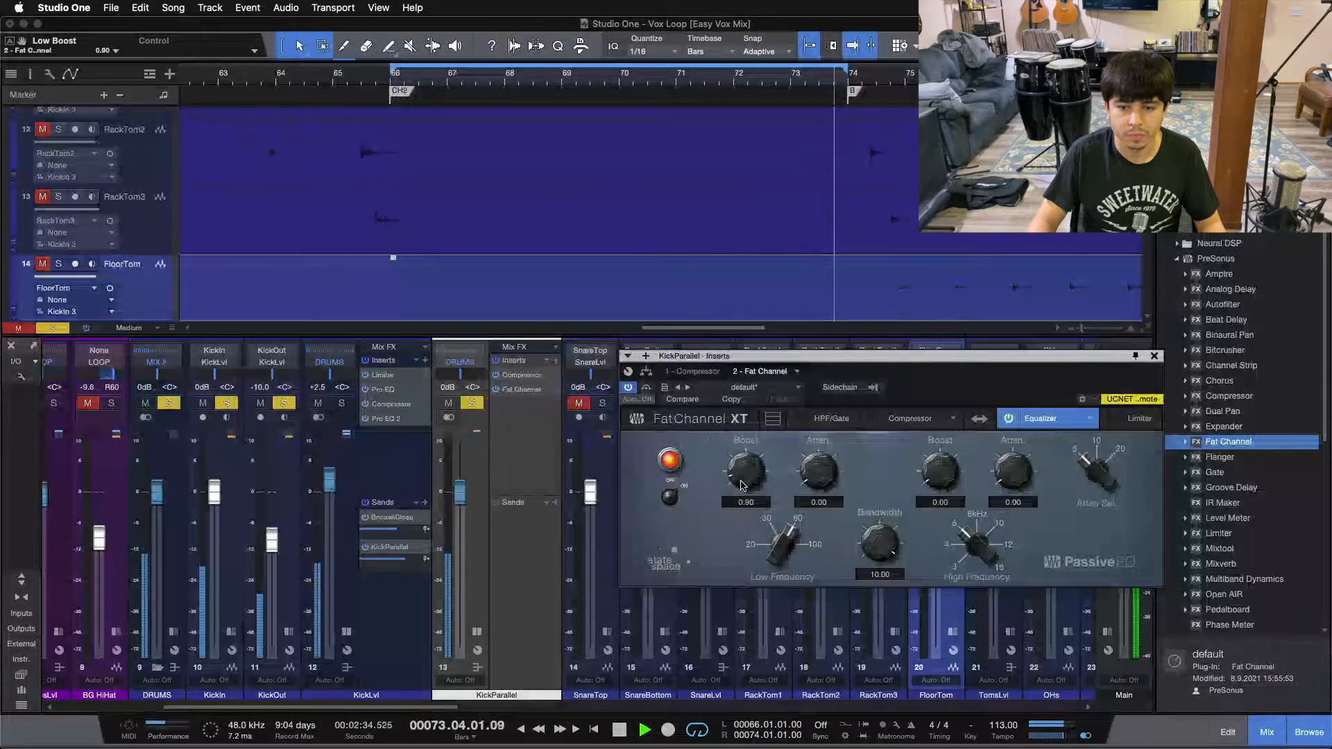
scroll(740, 480, down, 1)
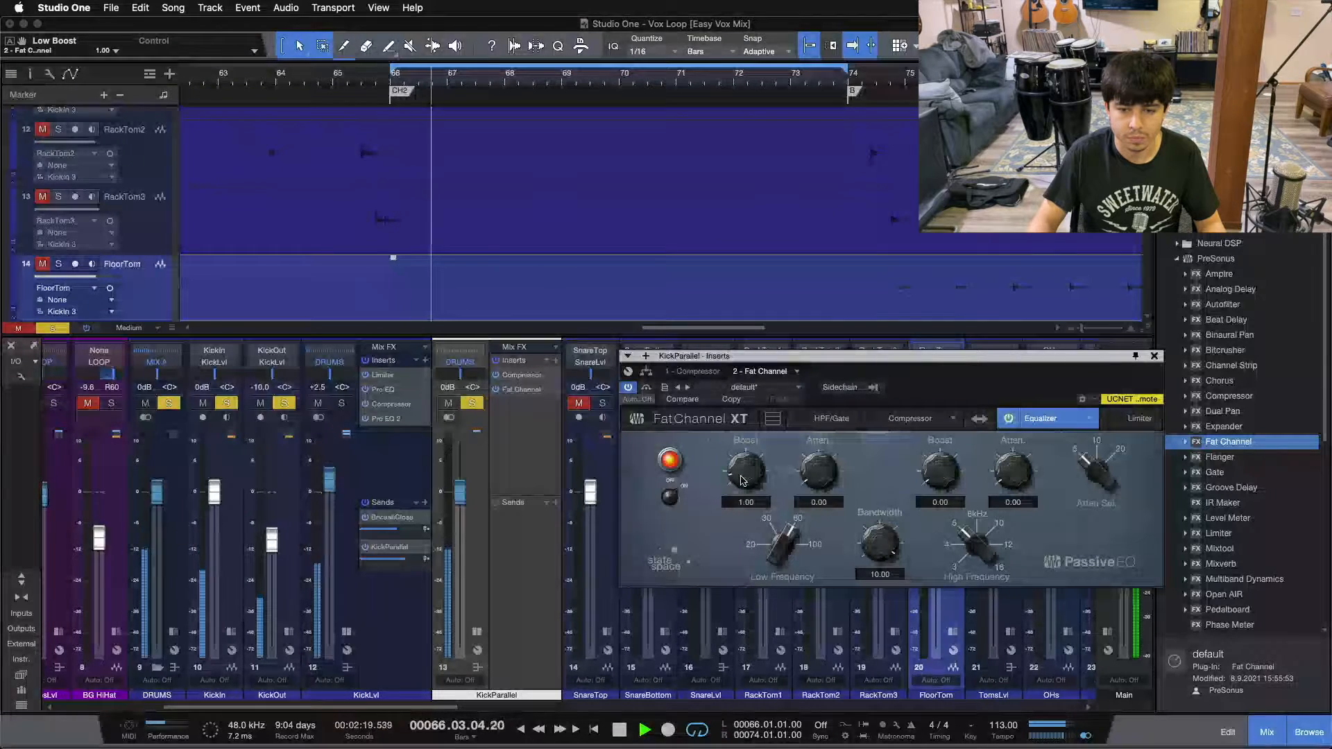
scroll(741, 480, down, 2)
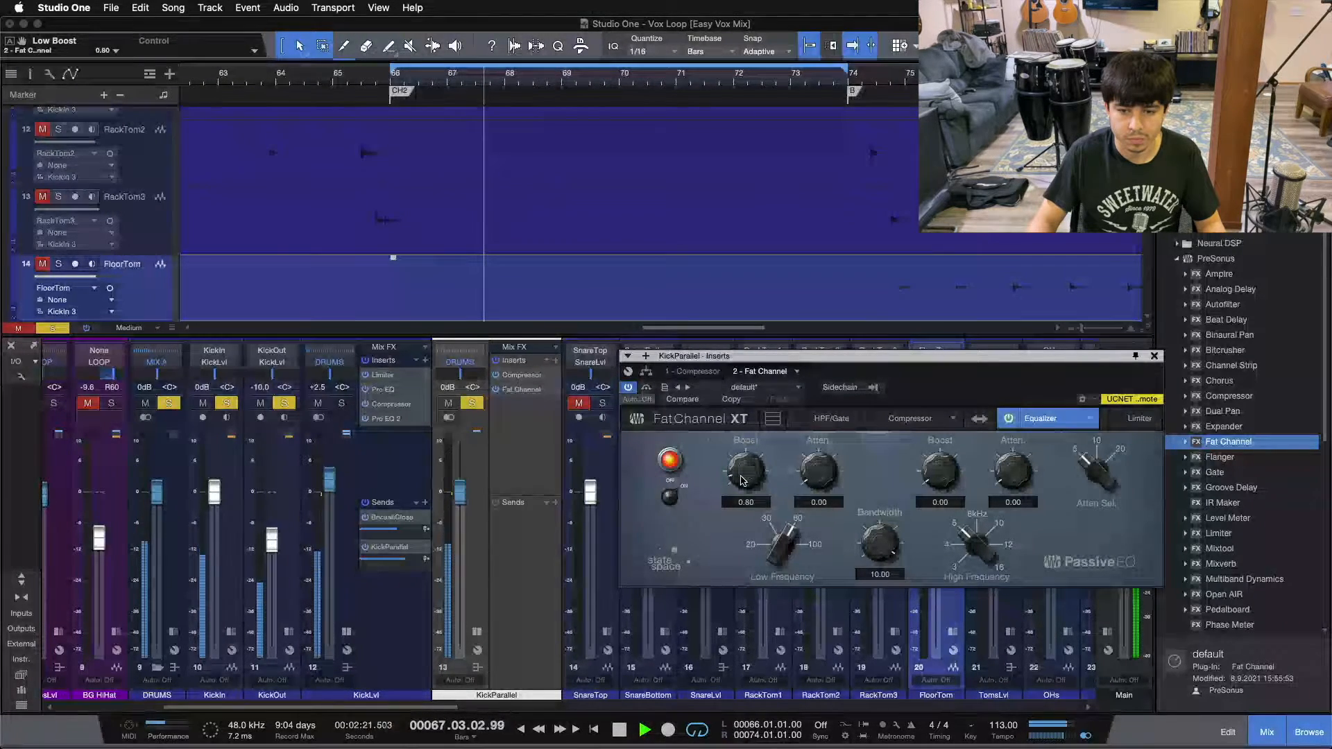
scroll(741, 480, down, 3)
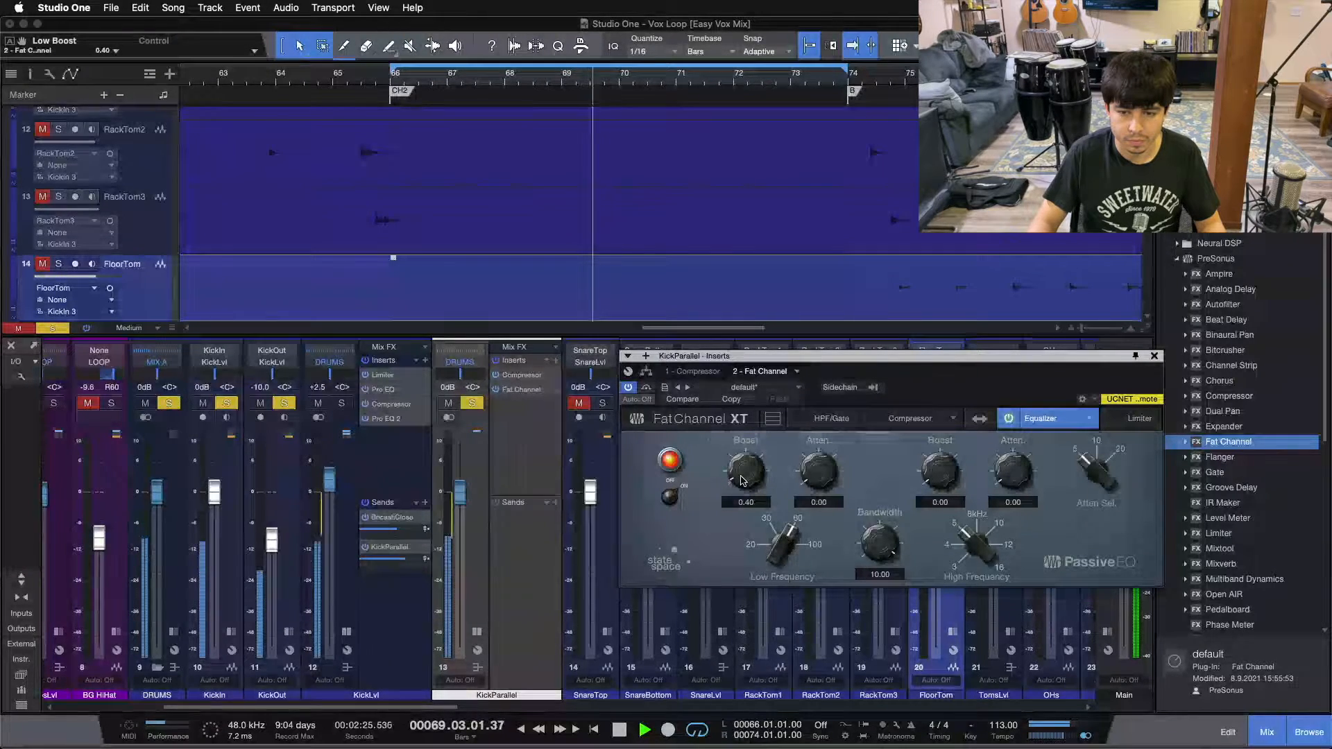
scroll(741, 479, up, 1)
drag(1013, 471, 1013, 416)
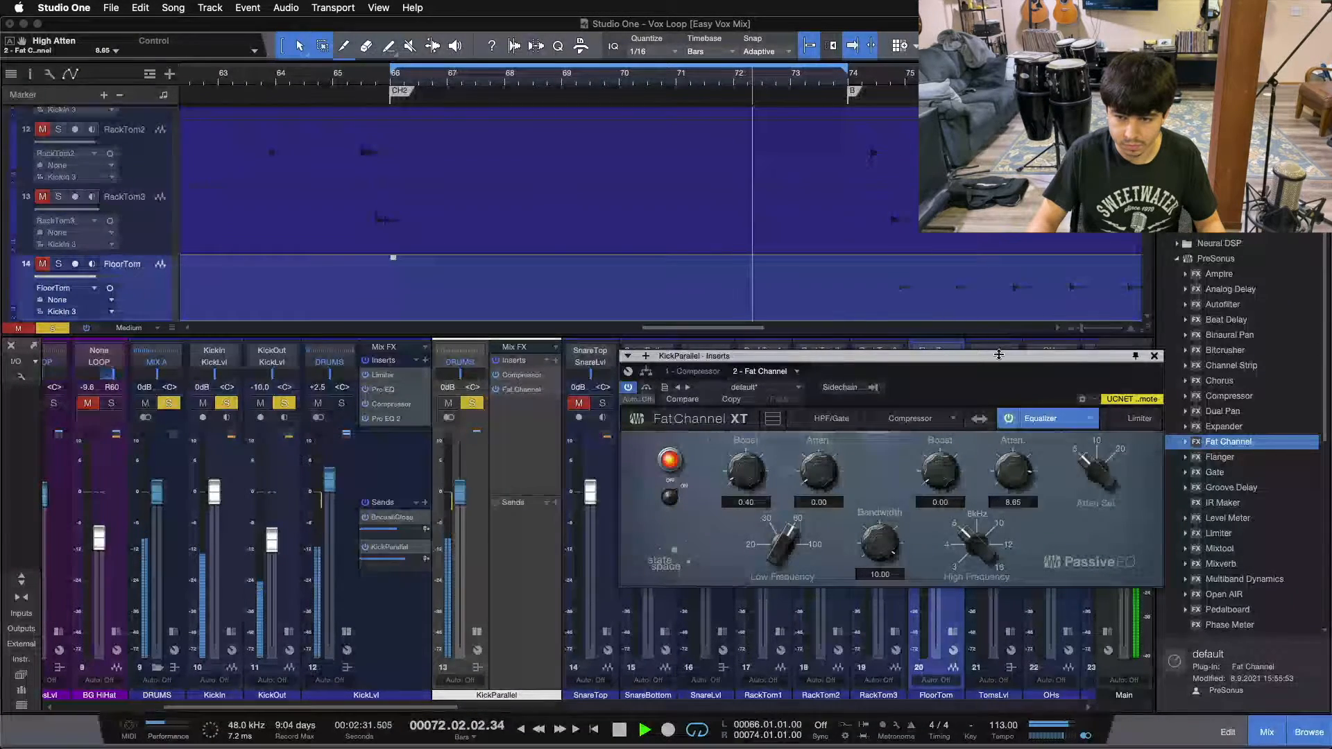
drag(1016, 243, 989, 586)
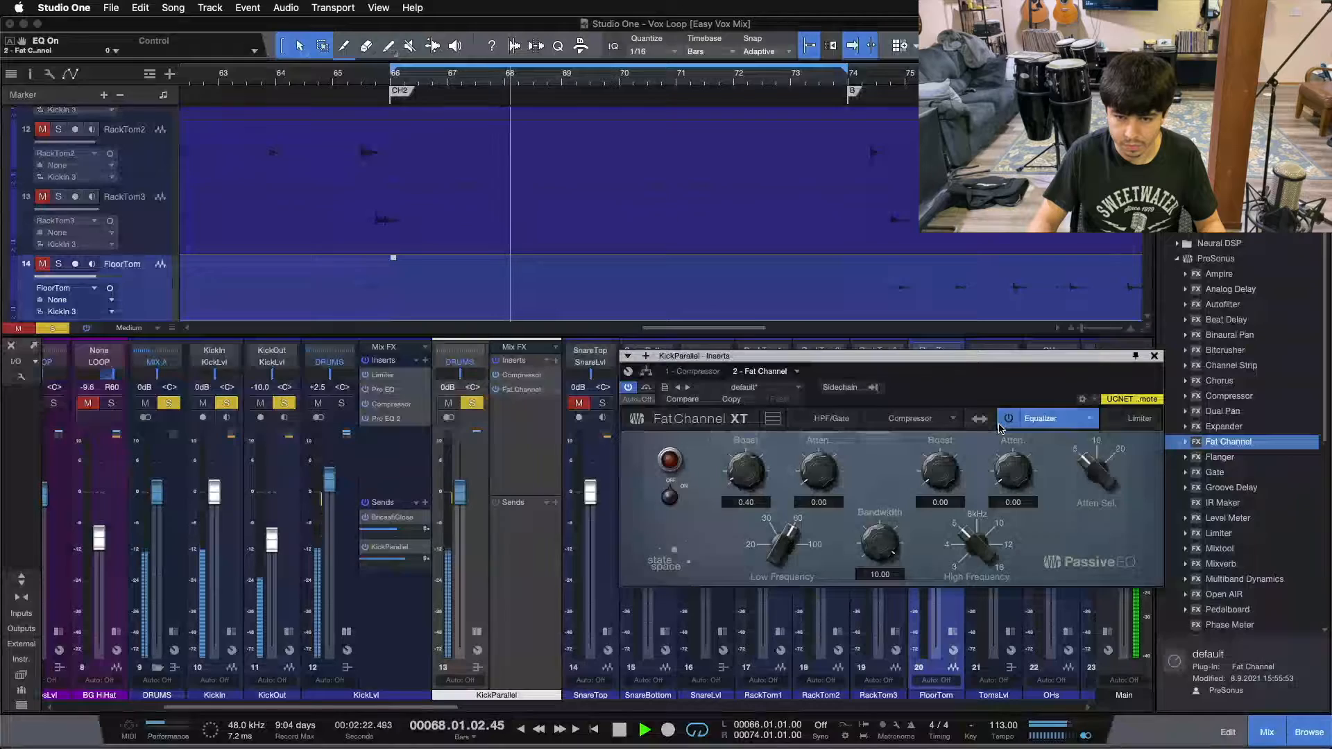
Step: Lower the low boost further to 0.20, comparing the sound with the equalizer bypassed and enabled
scroll(761, 473, down, 2)
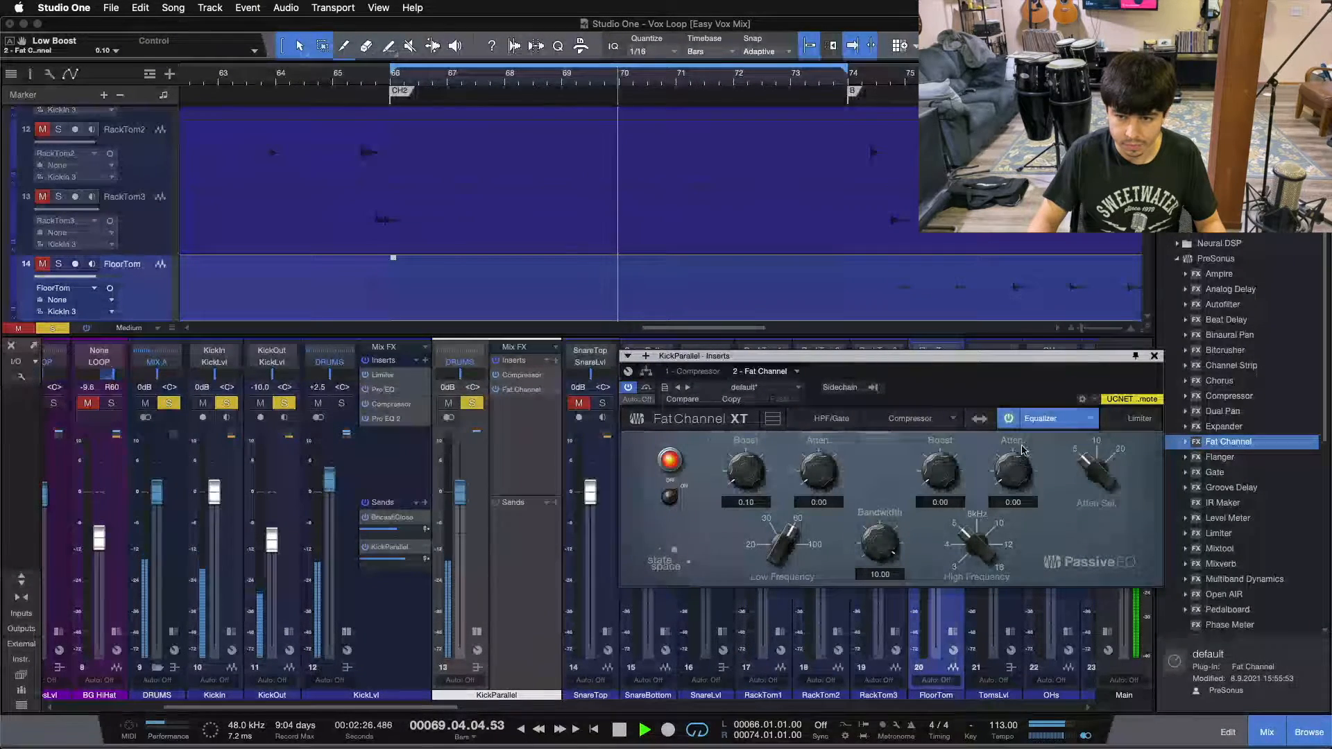
click(1008, 419)
click(1008, 419)
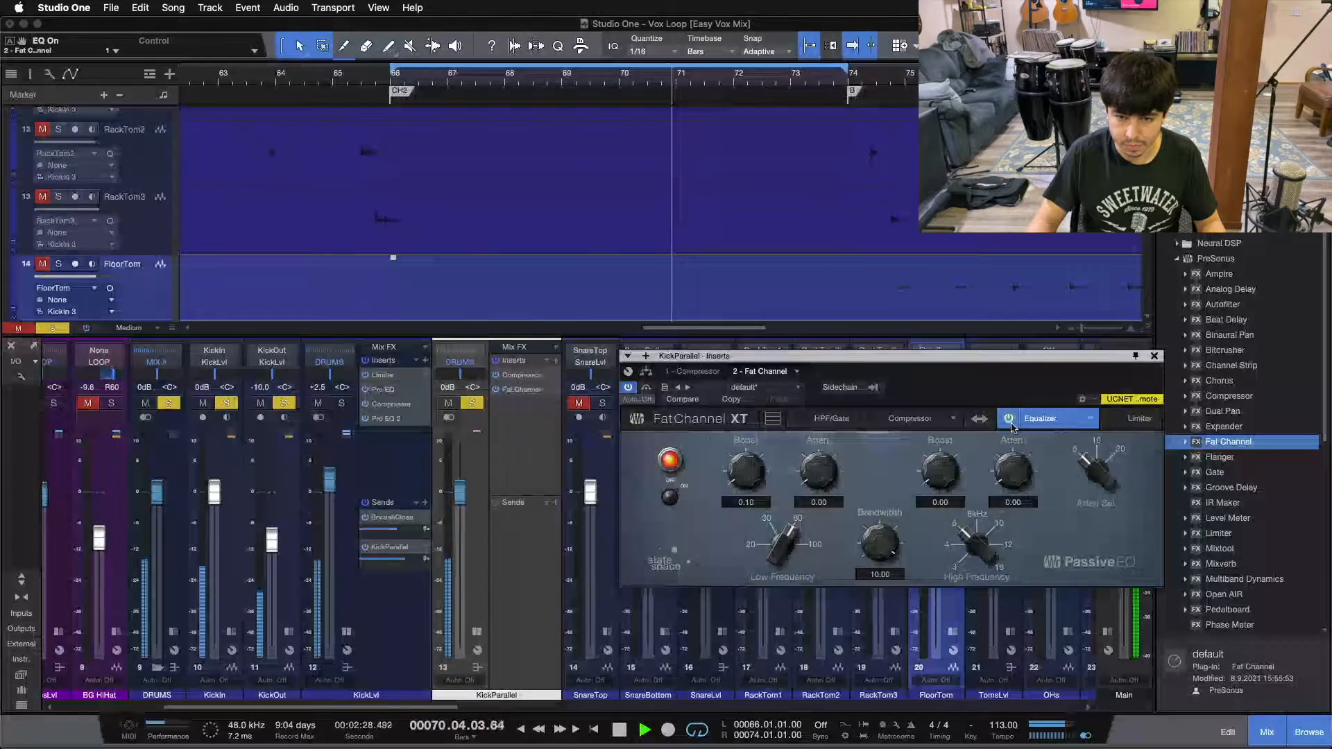
scroll(751, 477, up, 1)
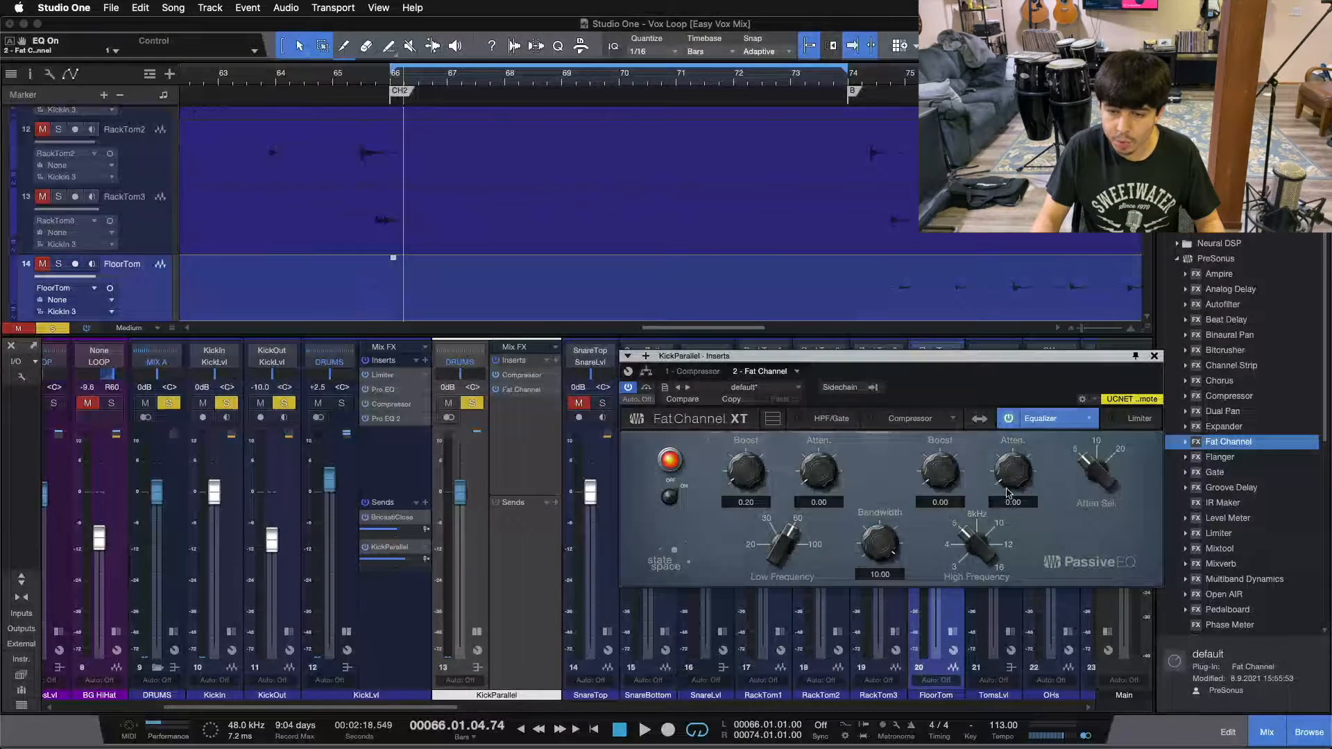
drag(997, 504, 1017, 427)
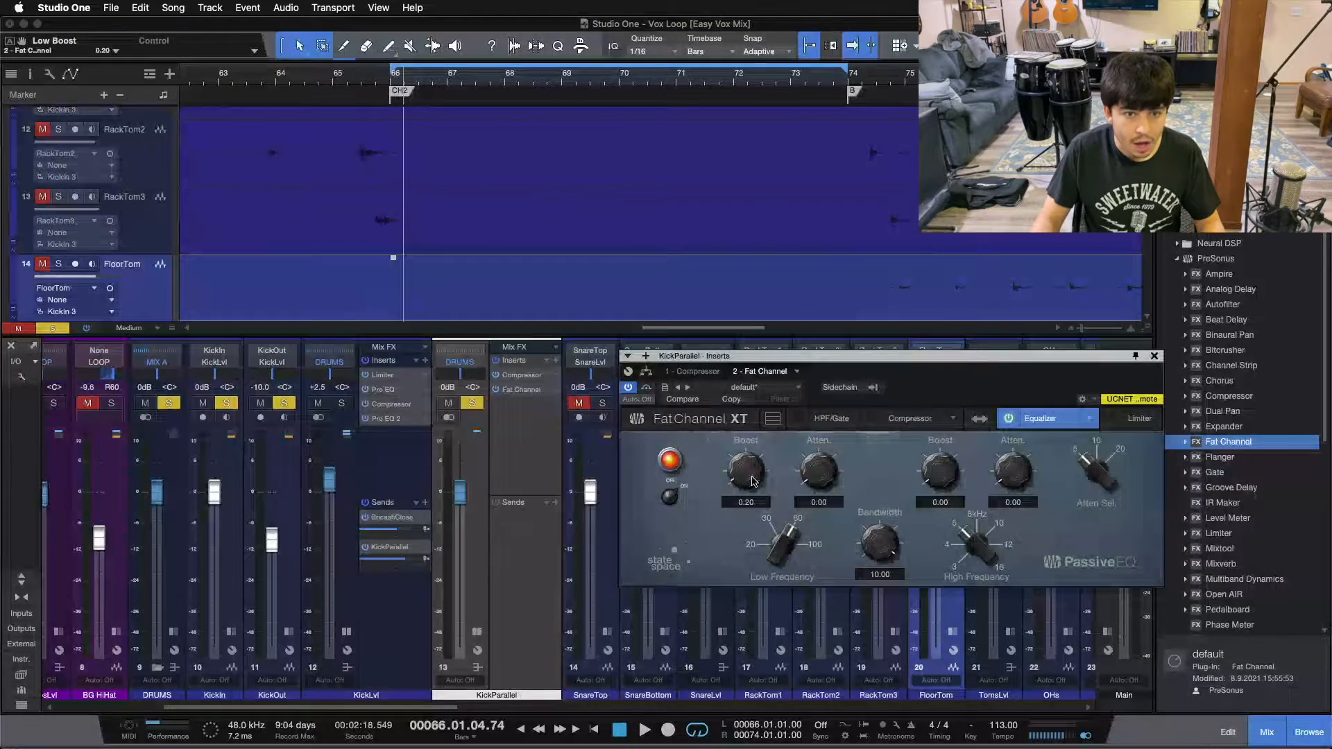
Step: Play the loop from its start and bring the KickParallel fader up from silence to about -20 dB
key(KP_1)
key(space)
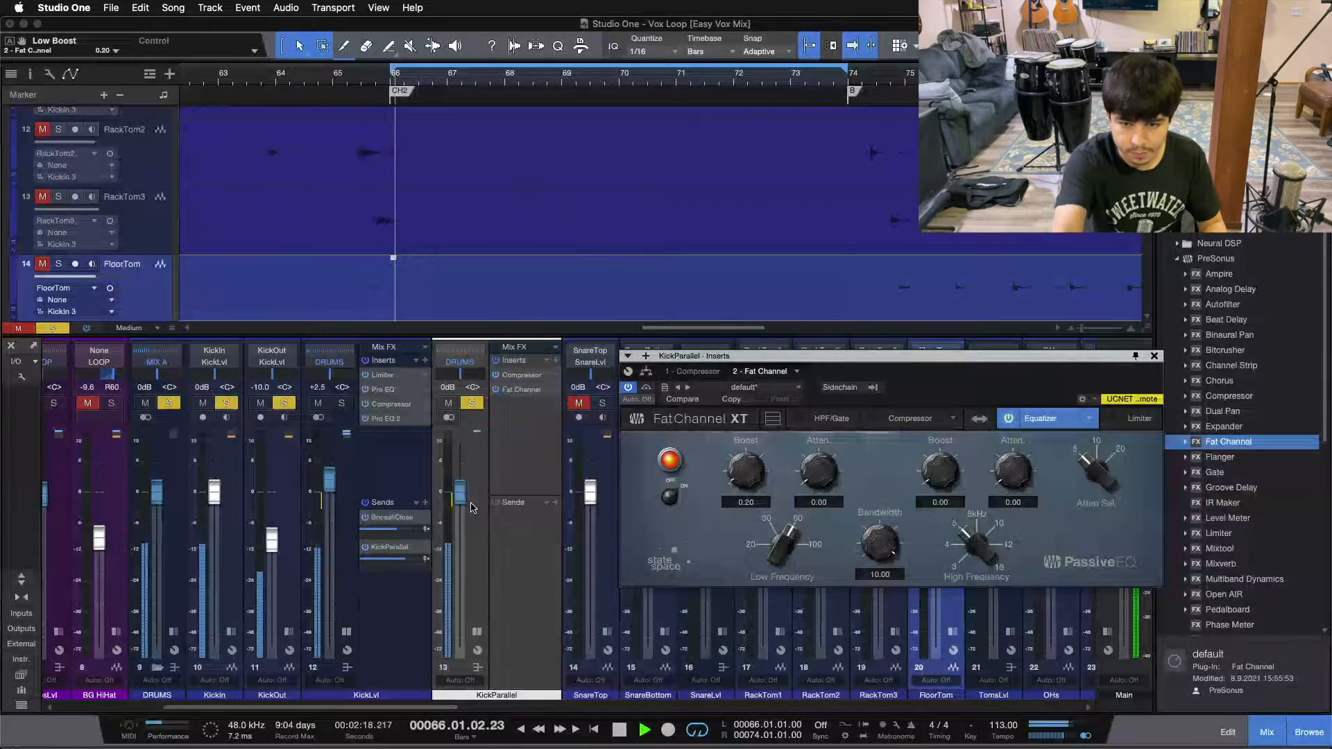
scroll(744, 471, up, 1)
scroll(744, 471, down, 1)
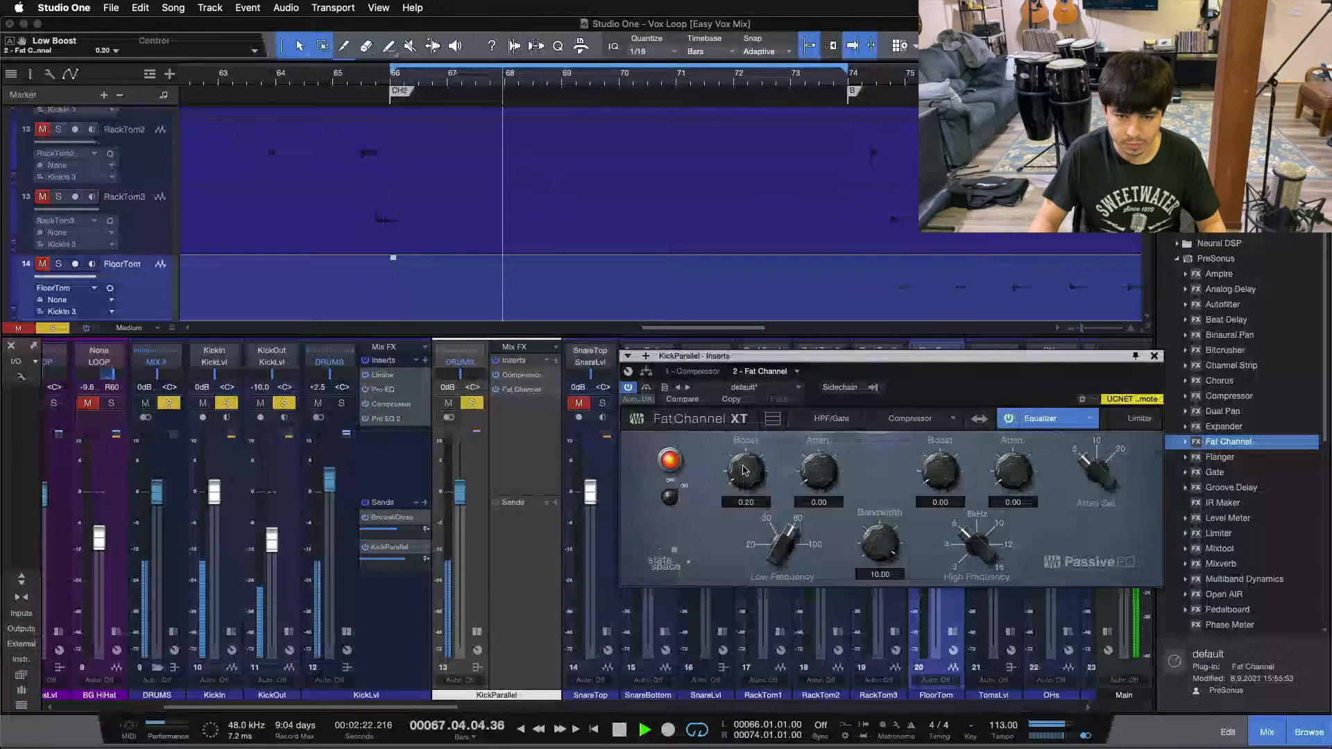
drag(460, 494, 459, 588)
click(342, 403)
scroll(460, 588, up, 6)
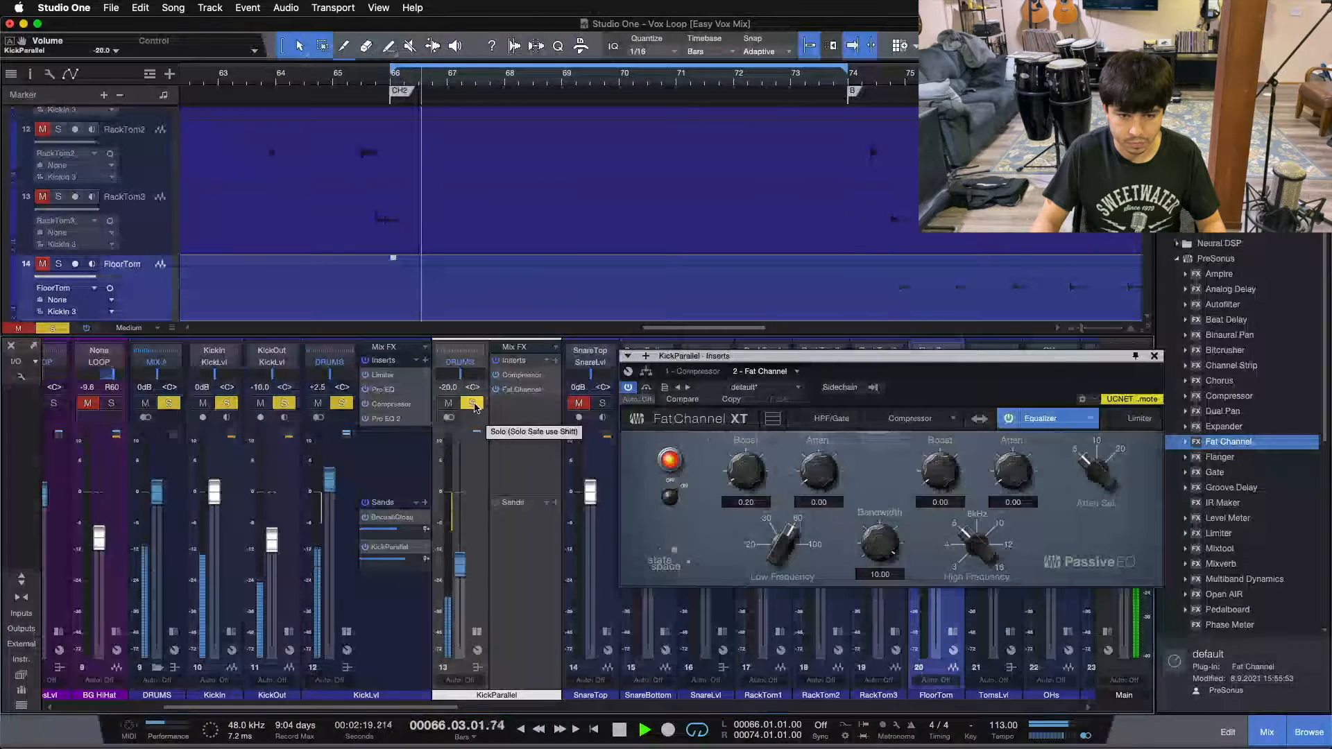
Step: Trim the KickParallel fader to about -21.7 dB while switching its solo off and on to compare
click(473, 404)
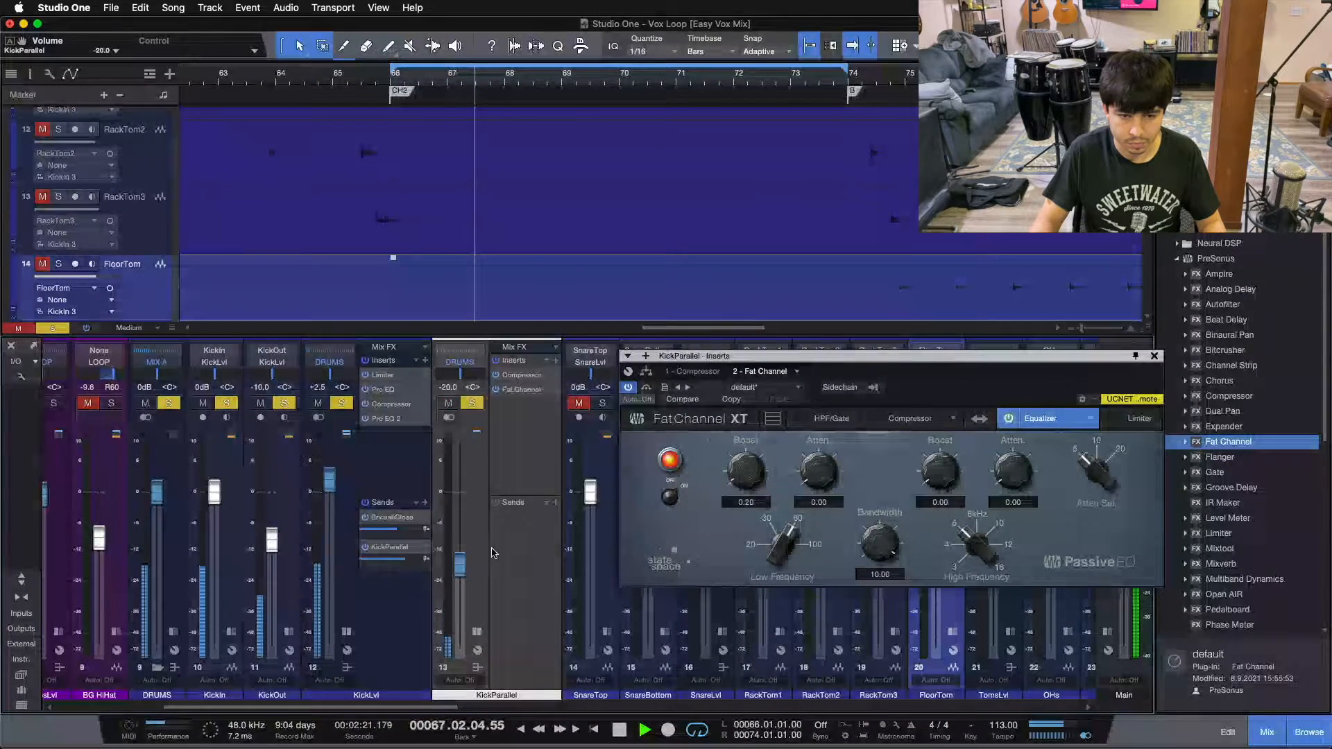
click(471, 405)
drag(461, 564, 461, 568)
click(475, 403)
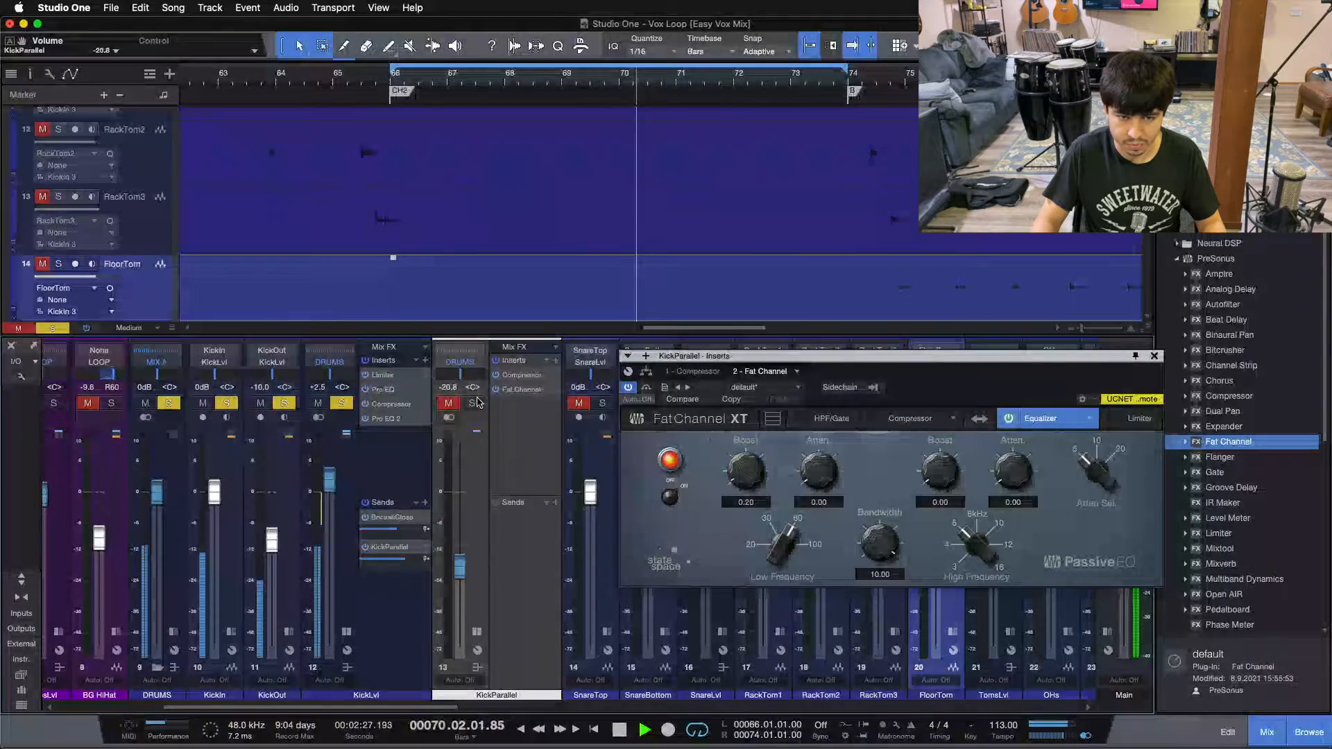
click(473, 404)
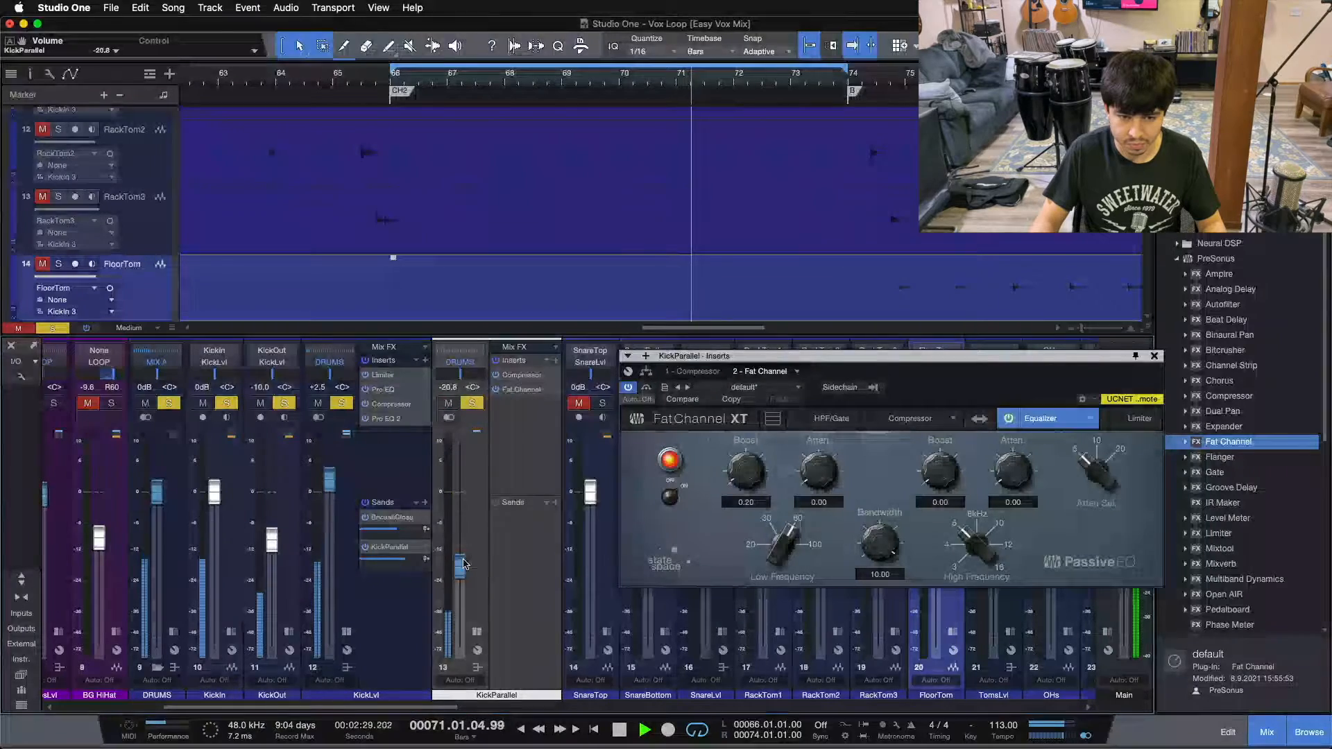
click(471, 405)
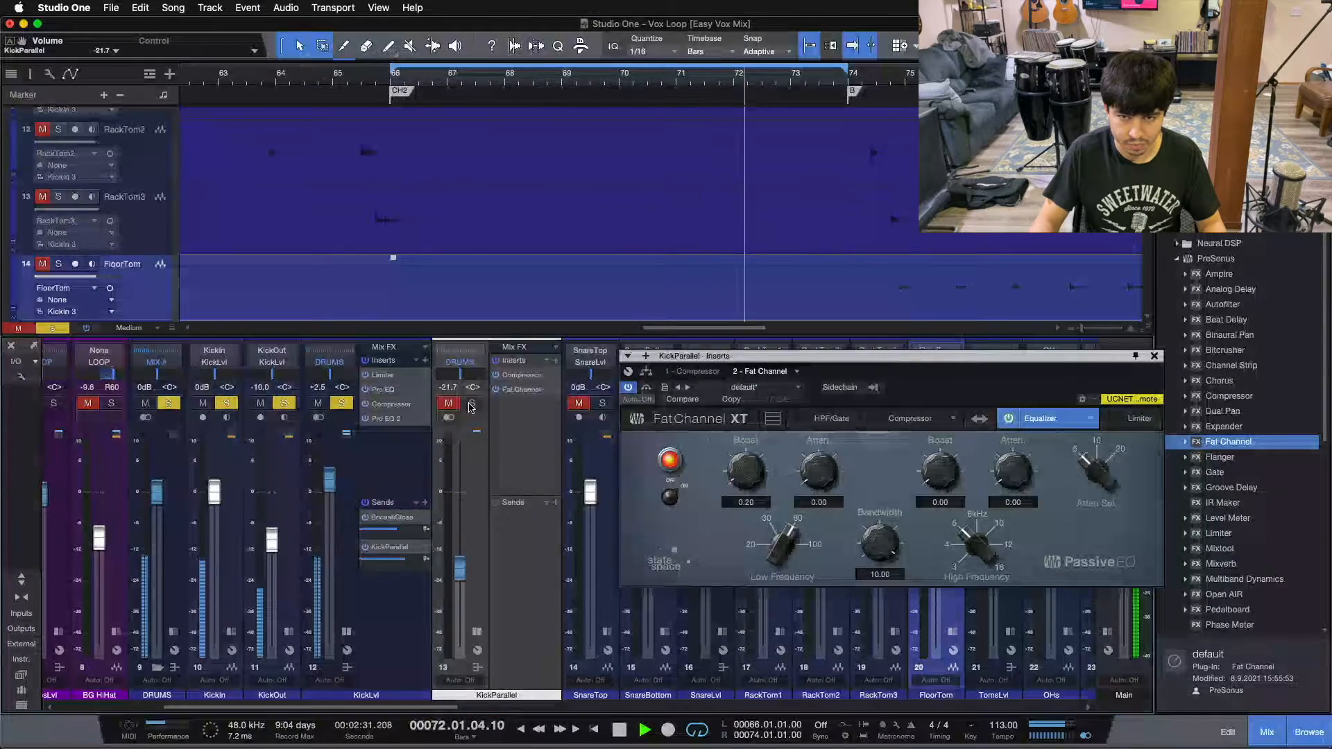
Step: Close the Fat Channel window and lower KickParallel to -22.5 dB, comparing the kick with and without it
click(1154, 355)
click(471, 404)
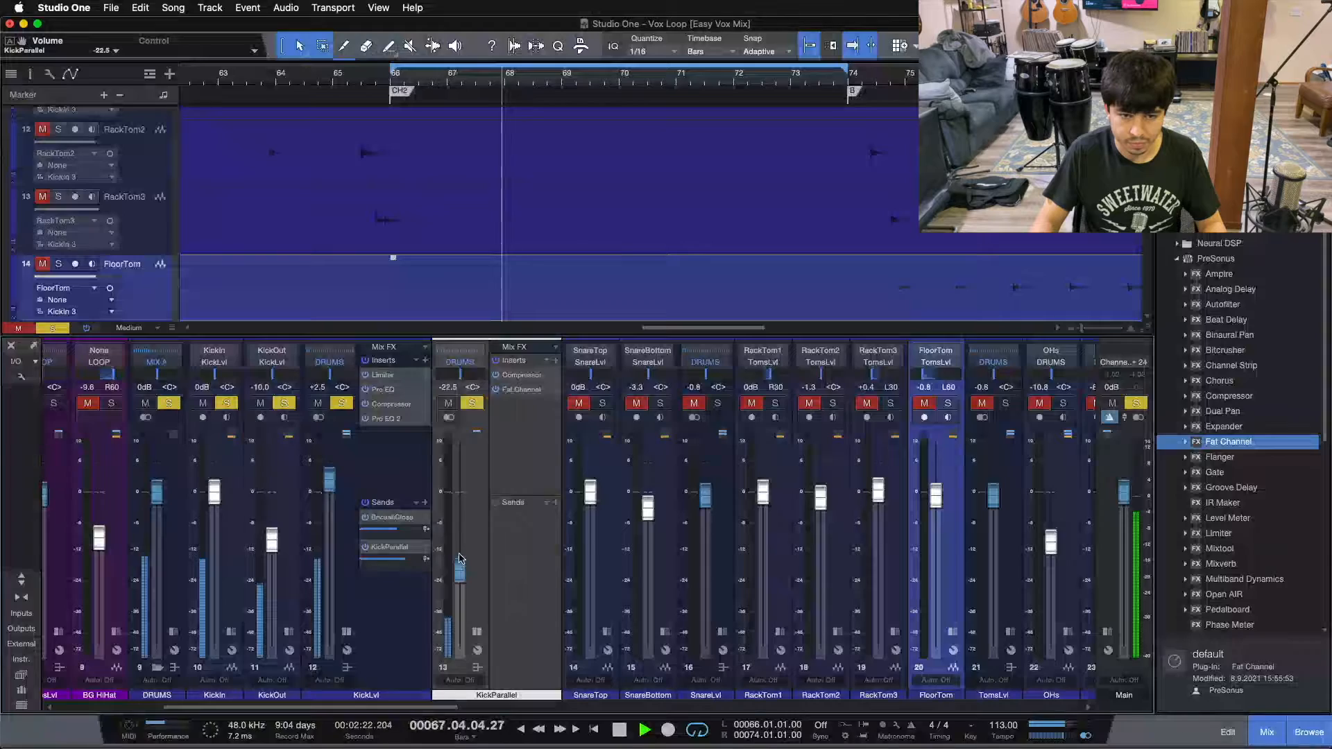
click(471, 406)
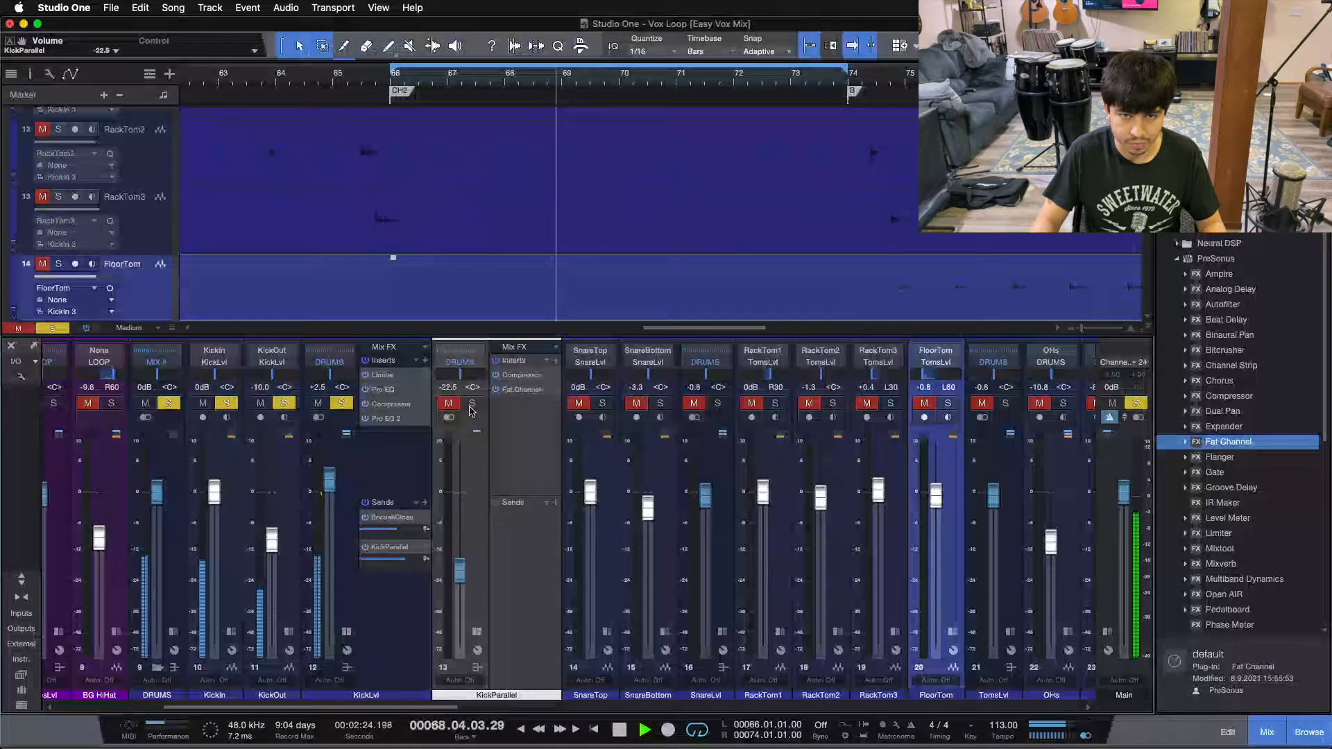
click(471, 404)
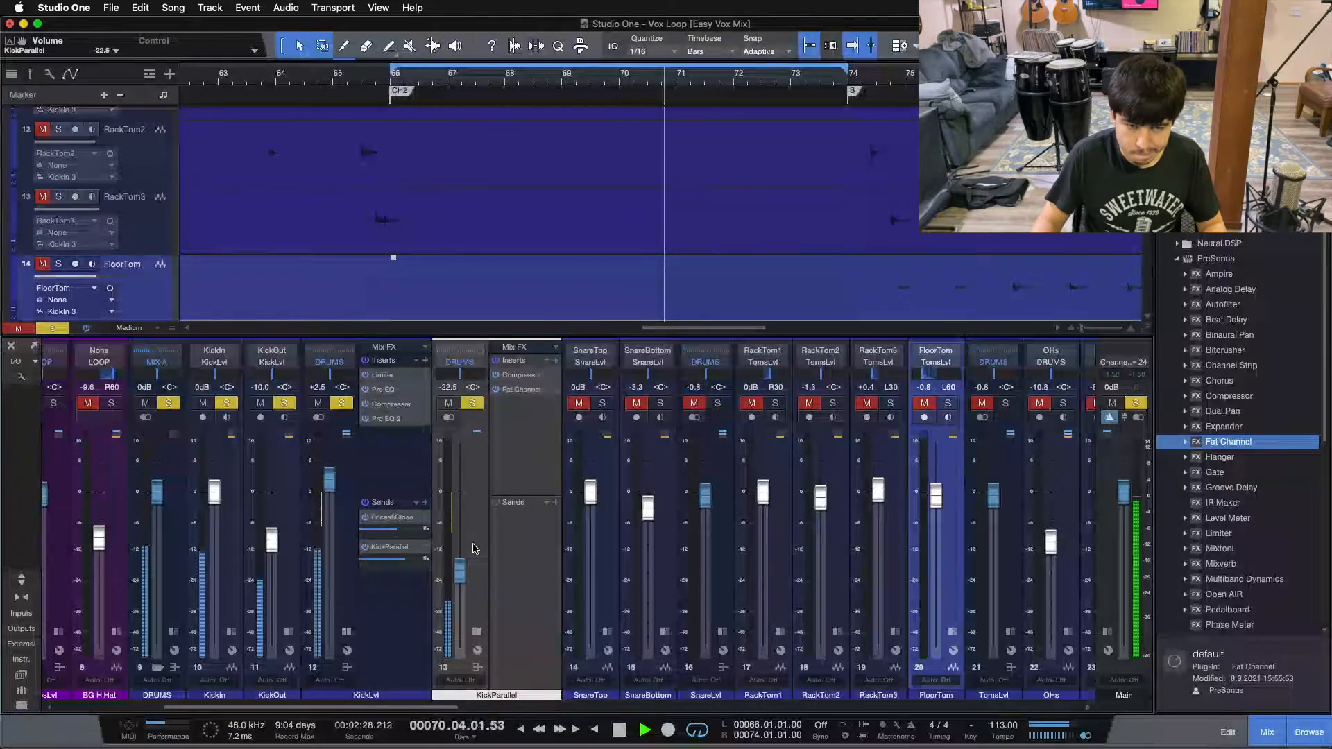
Step: Stop playback with all solos cleared and collapse the expanded KickLvl and KickParallel channels
key(space)
key(shift+s)
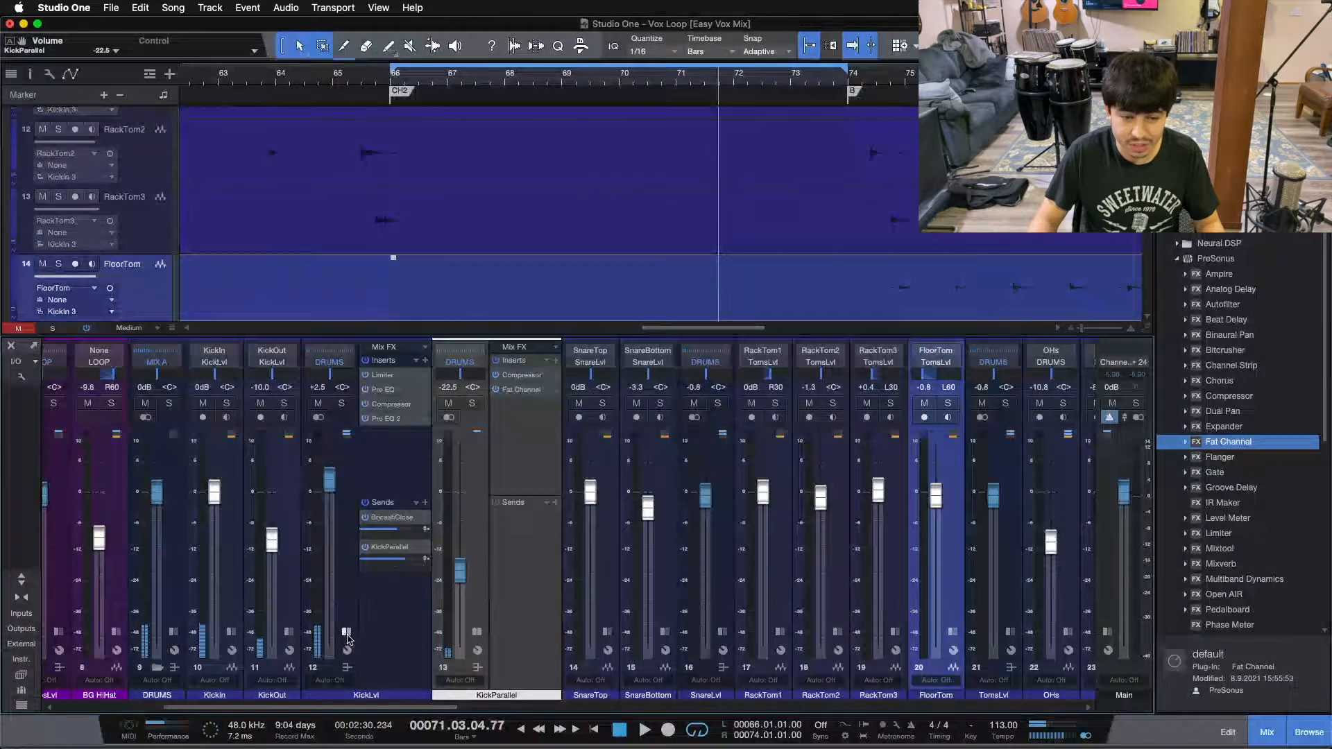
click(346, 632)
click(404, 632)
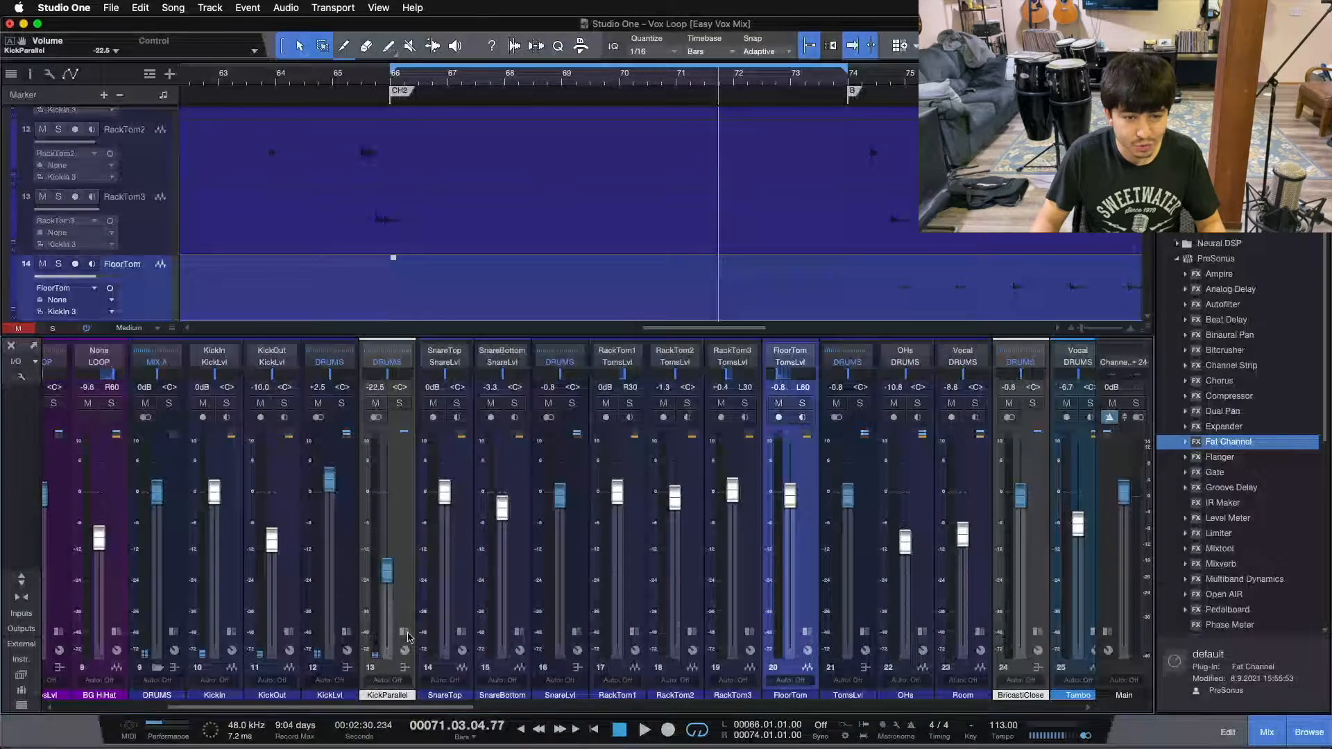
Step: Add a bus channel next to SnareLvl and name it SnareParallel
click(573, 607)
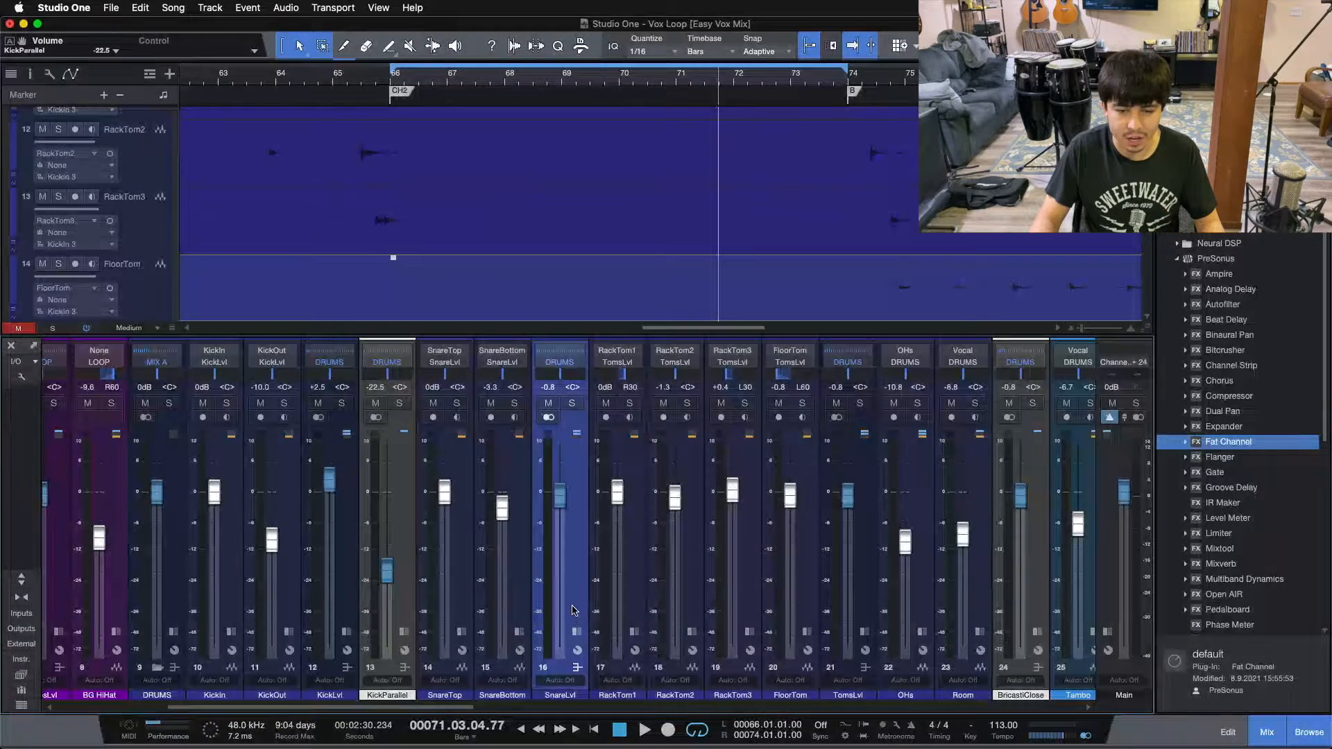
right_click(573, 599)
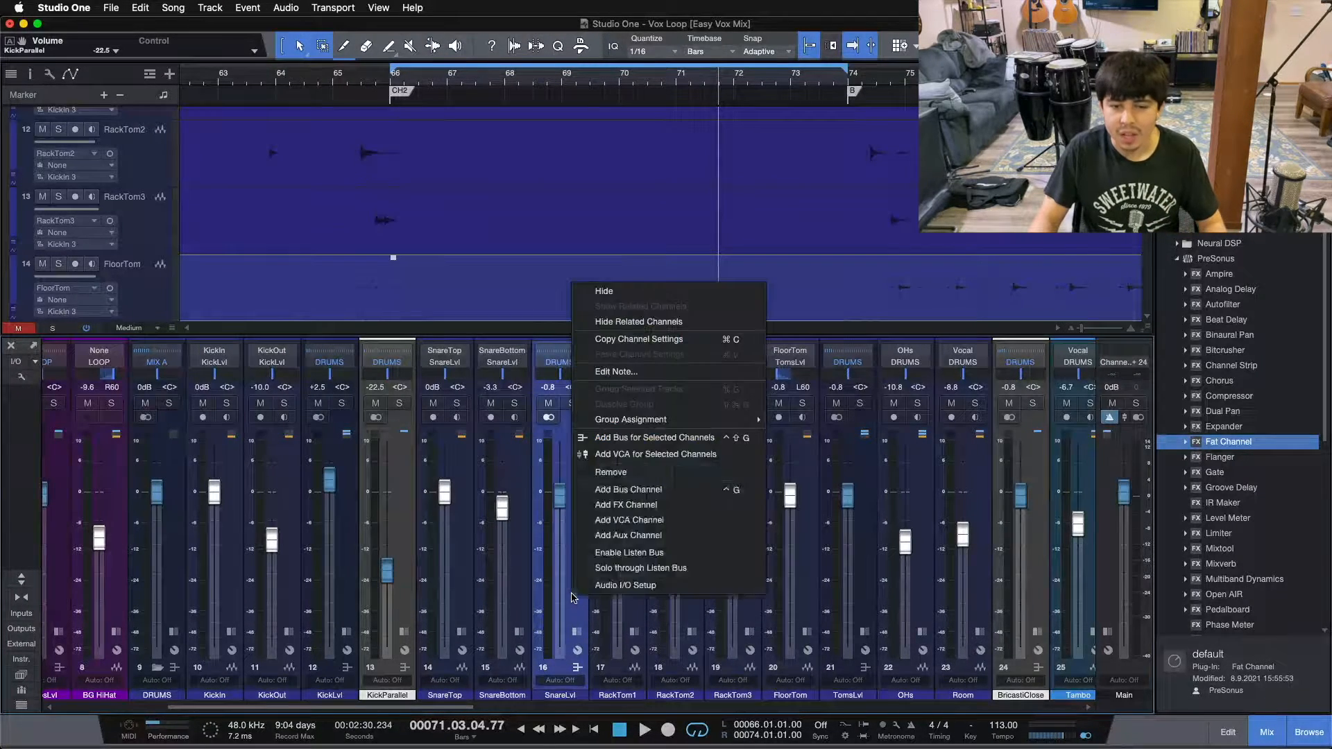
click(627, 497)
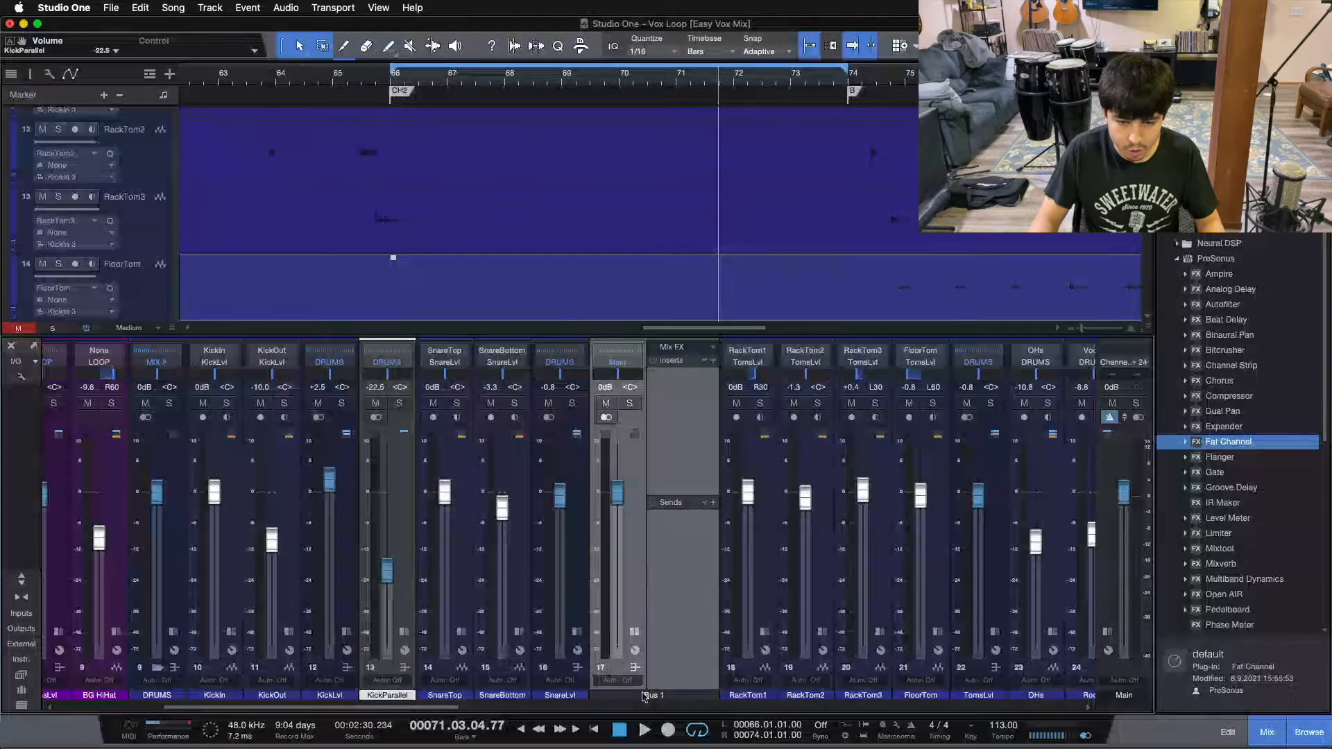
double_click(641, 694)
text(Snare)
key(Return)
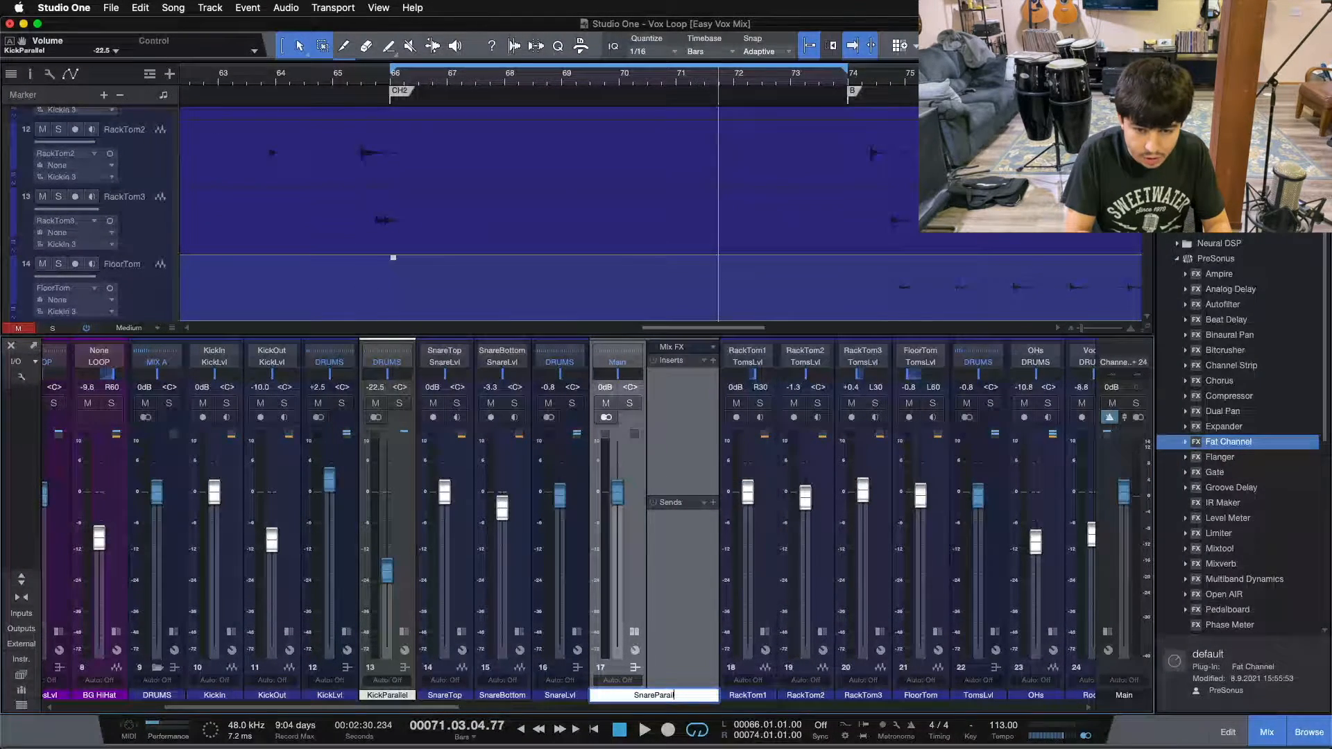
key(Return)
Step: Colour the SnareParallel bus white and route its output to DRUMS
click(643, 698)
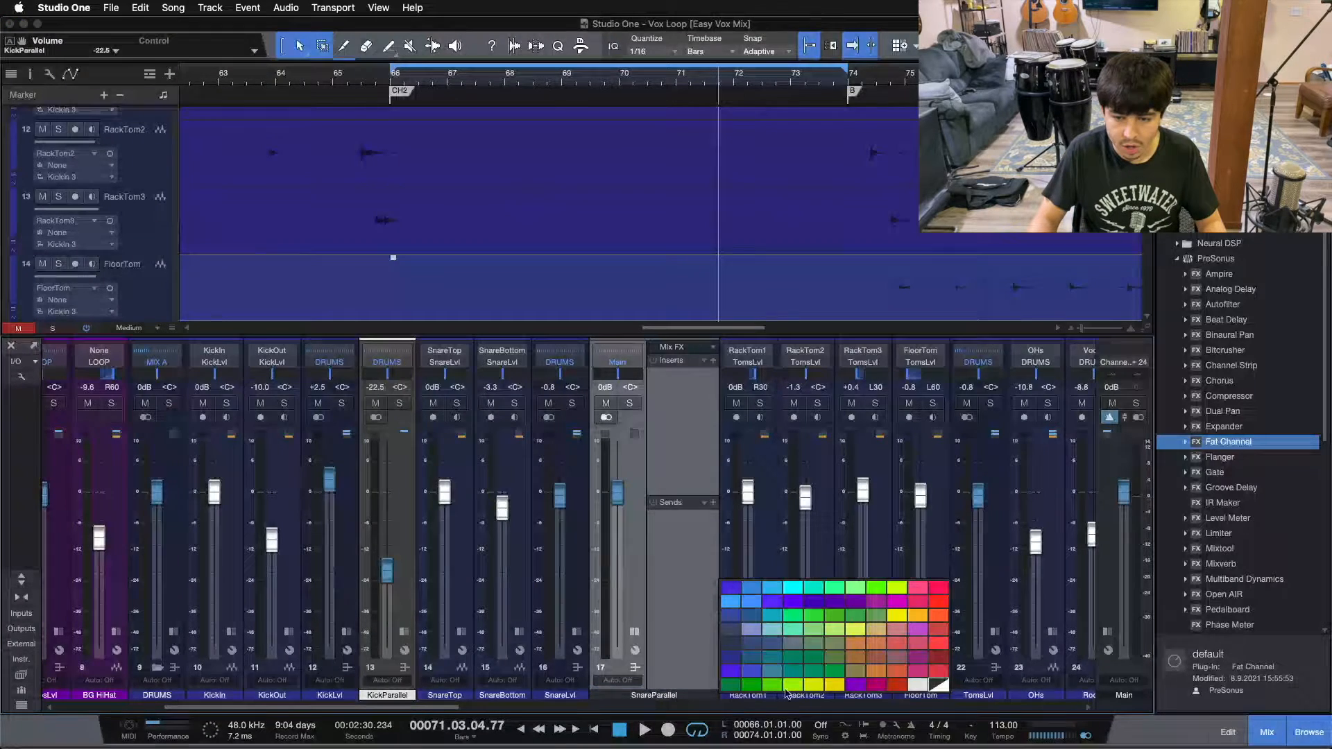
click(902, 687)
click(628, 365)
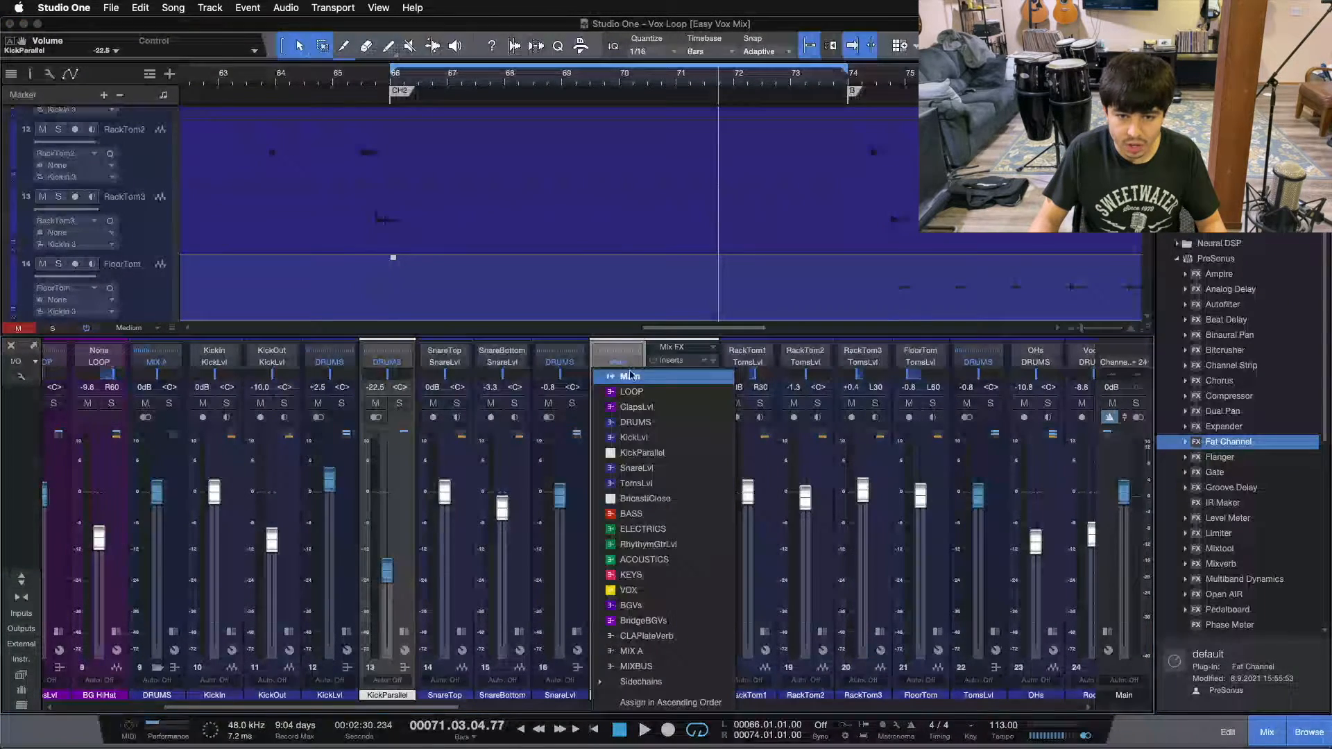
click(639, 425)
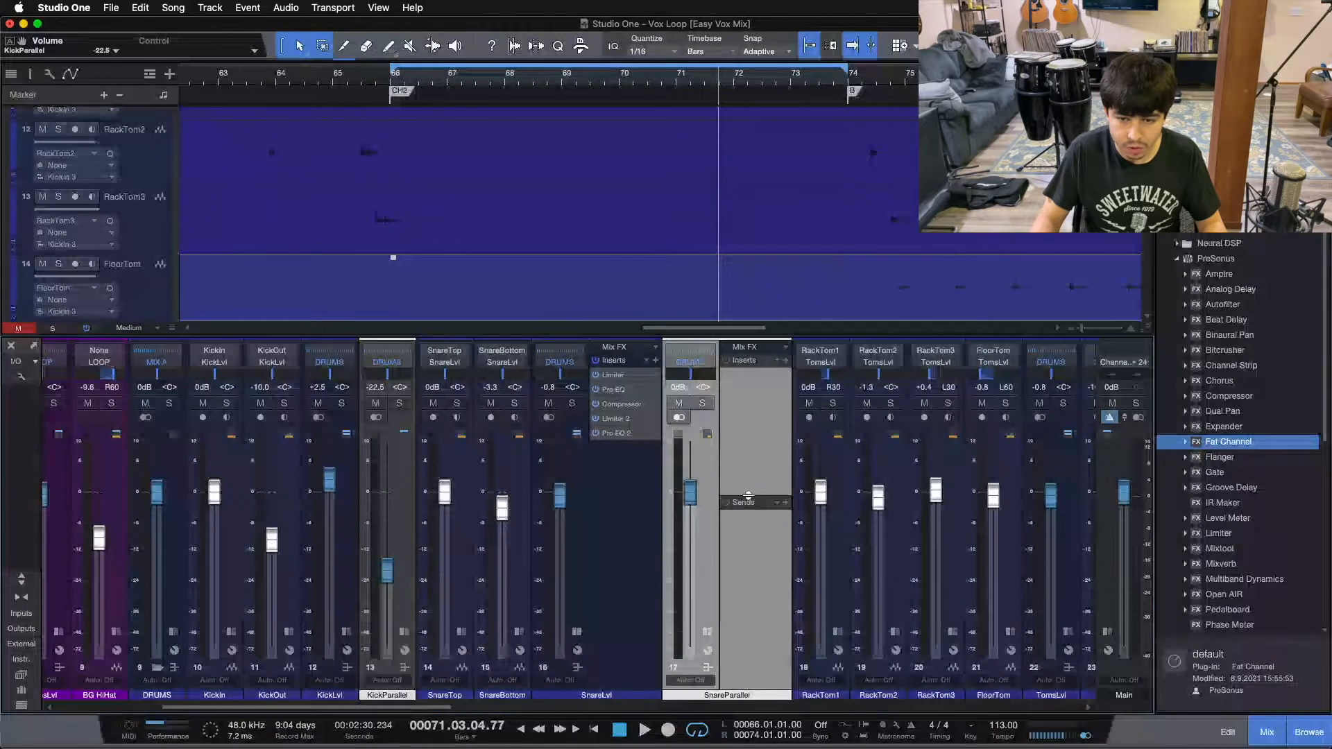
Step: Add a send from the SnareLvl channel to the SnareParallel bus
drag(749, 502, 747, 485)
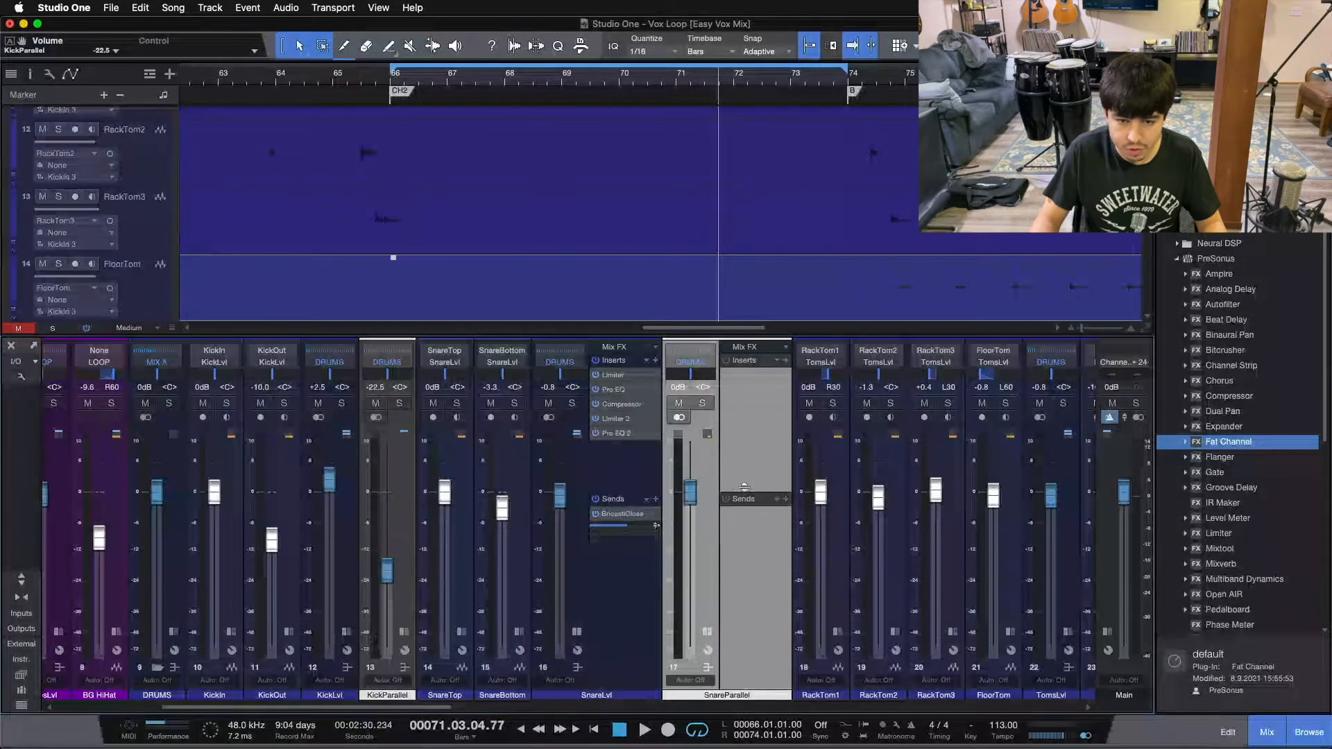
click(654, 486)
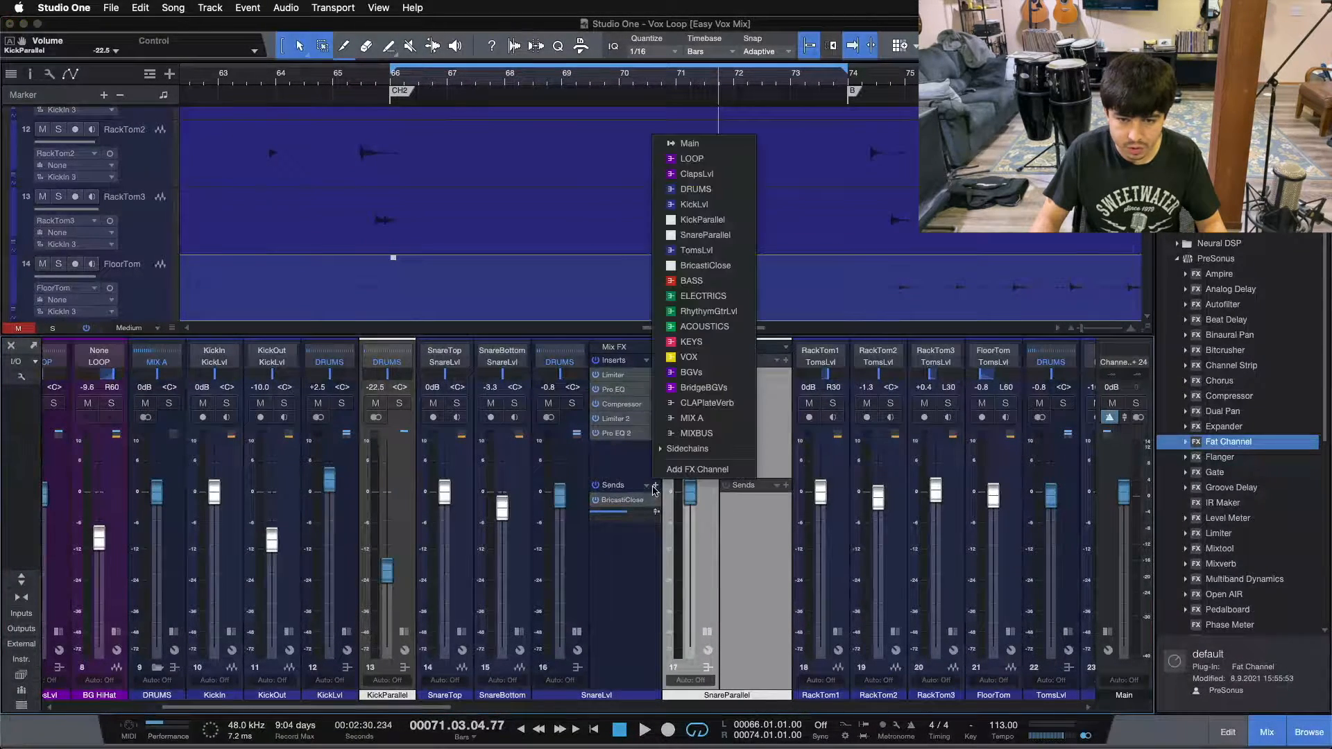
click(718, 235)
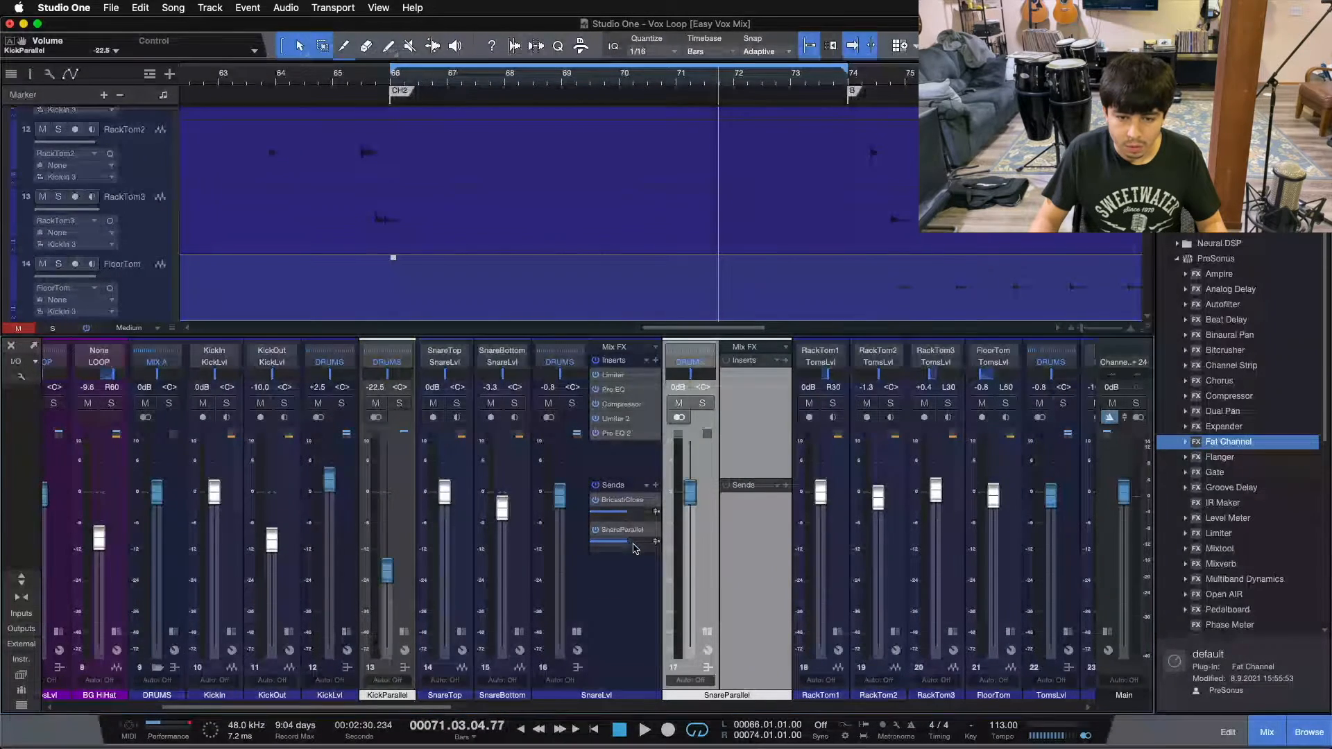
Step: Solo the SnareParallel bus and return the playhead to the loop start at bar 66
click(701, 403)
key(Home)
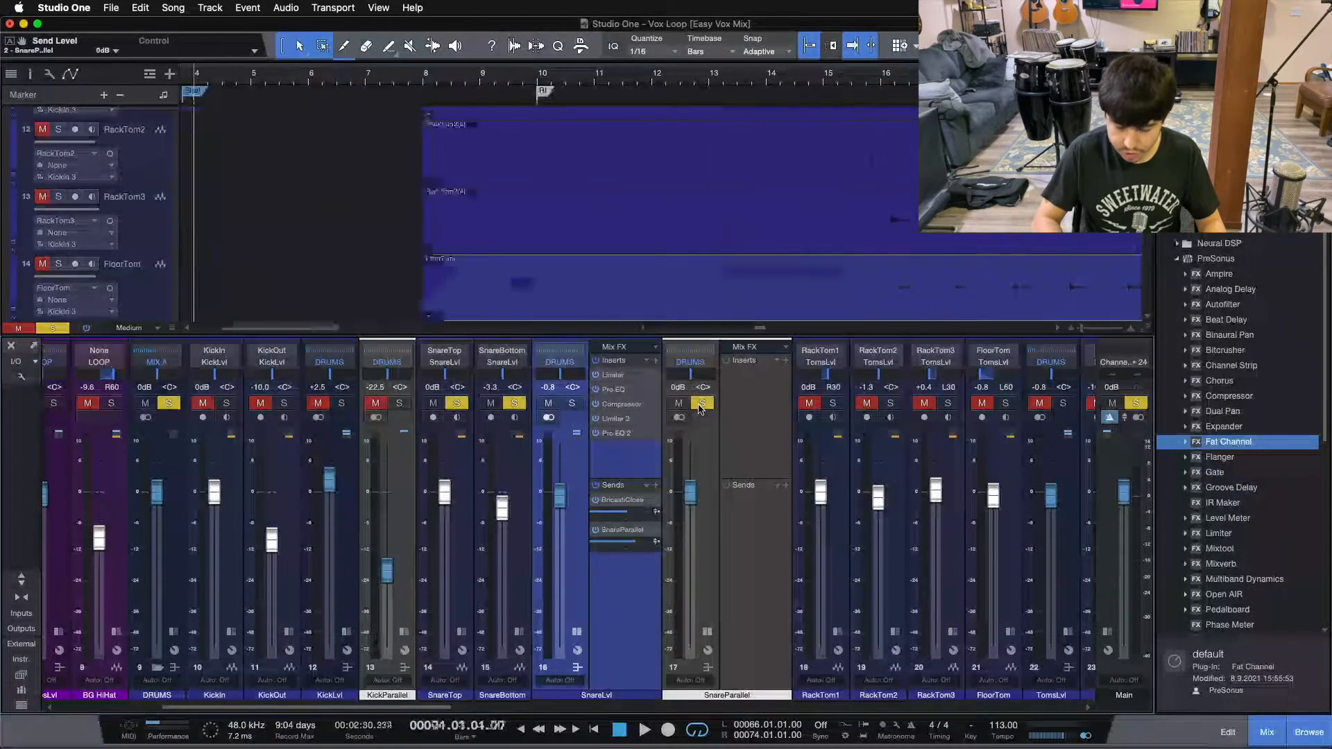
key(KP_1)
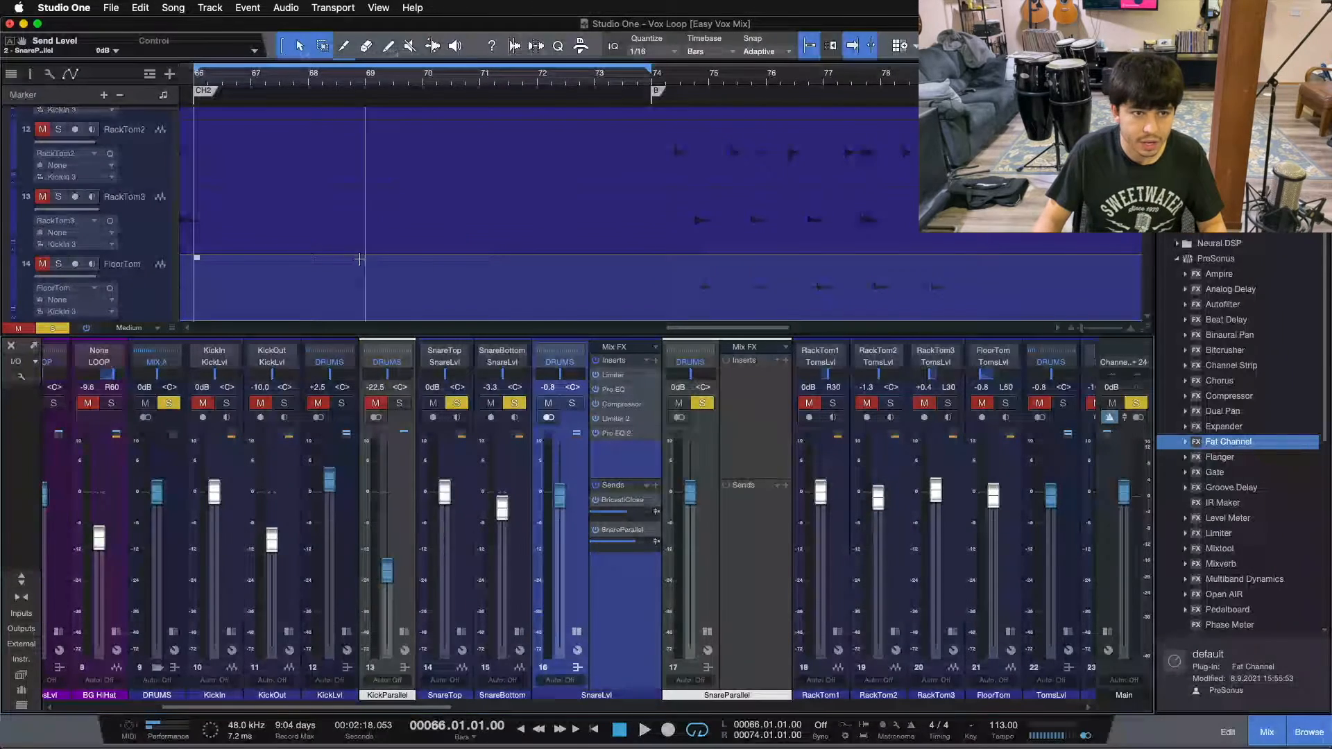
Step: Insert a Fat Channel on the SnareParallel bus and choose the Comp 160 compressor model
scroll(347, 246, up, 5)
scroll(340, 243, up, 1)
drag(299, 87, 422, 90)
click(685, 393)
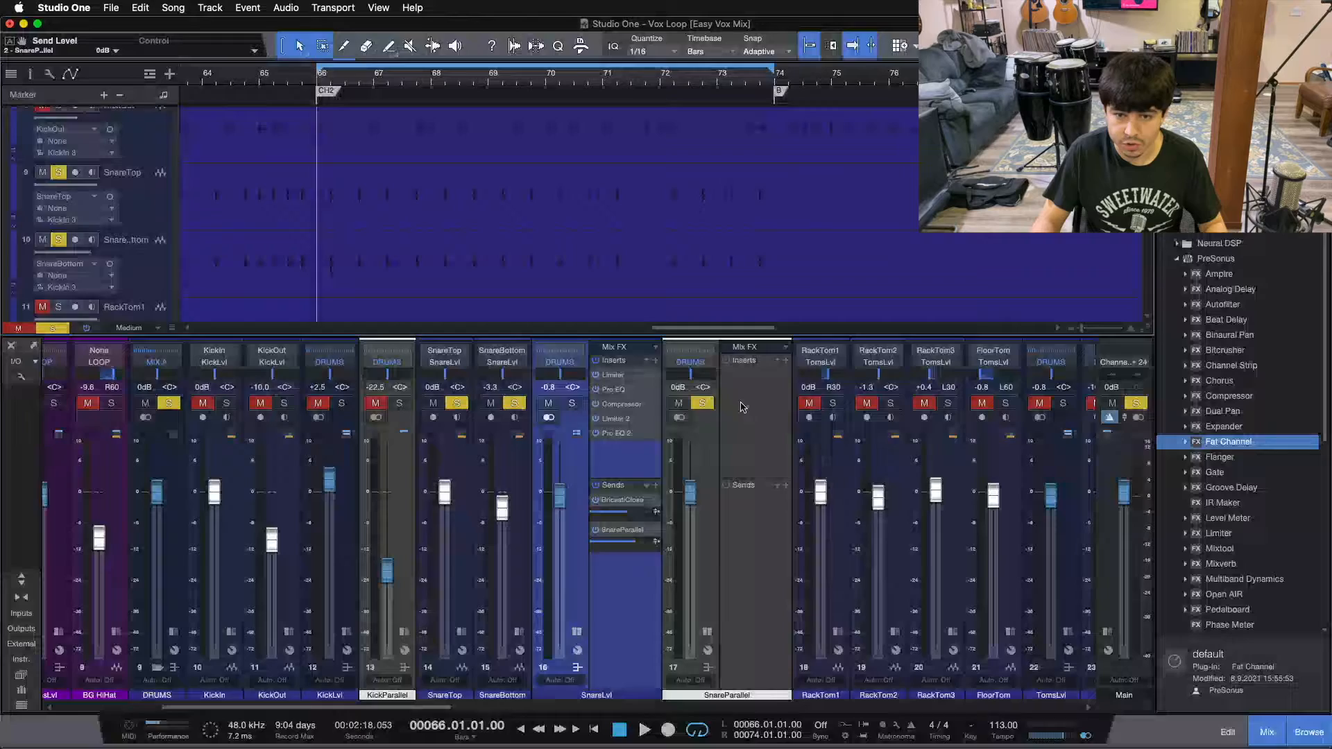
drag(1240, 447, 761, 402)
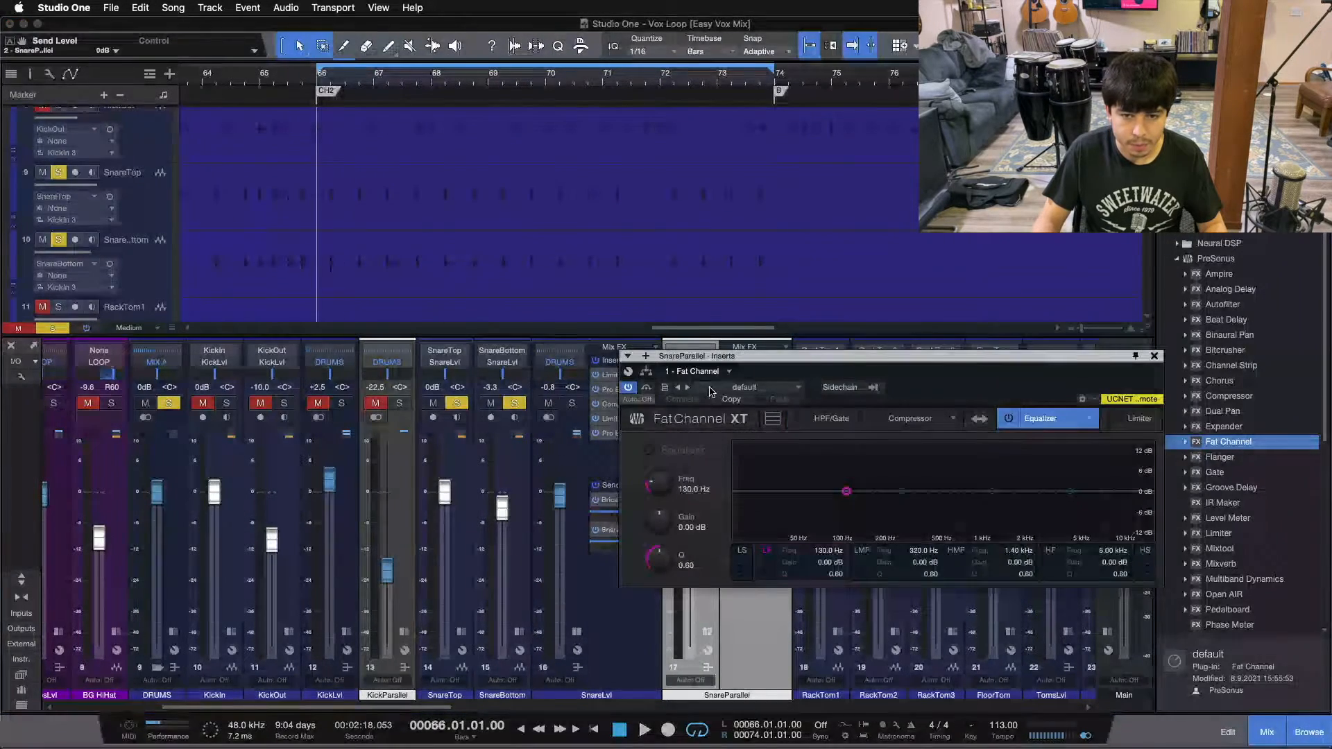
click(802, 442)
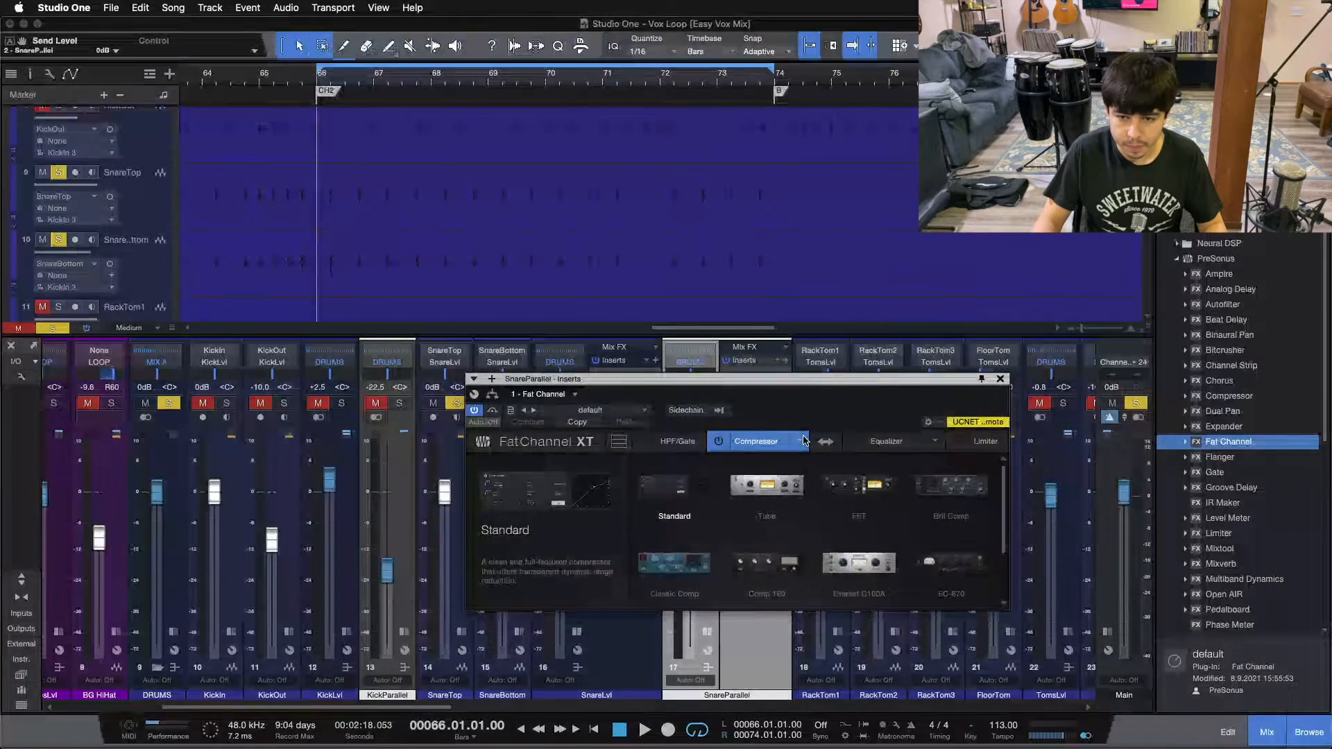
click(782, 553)
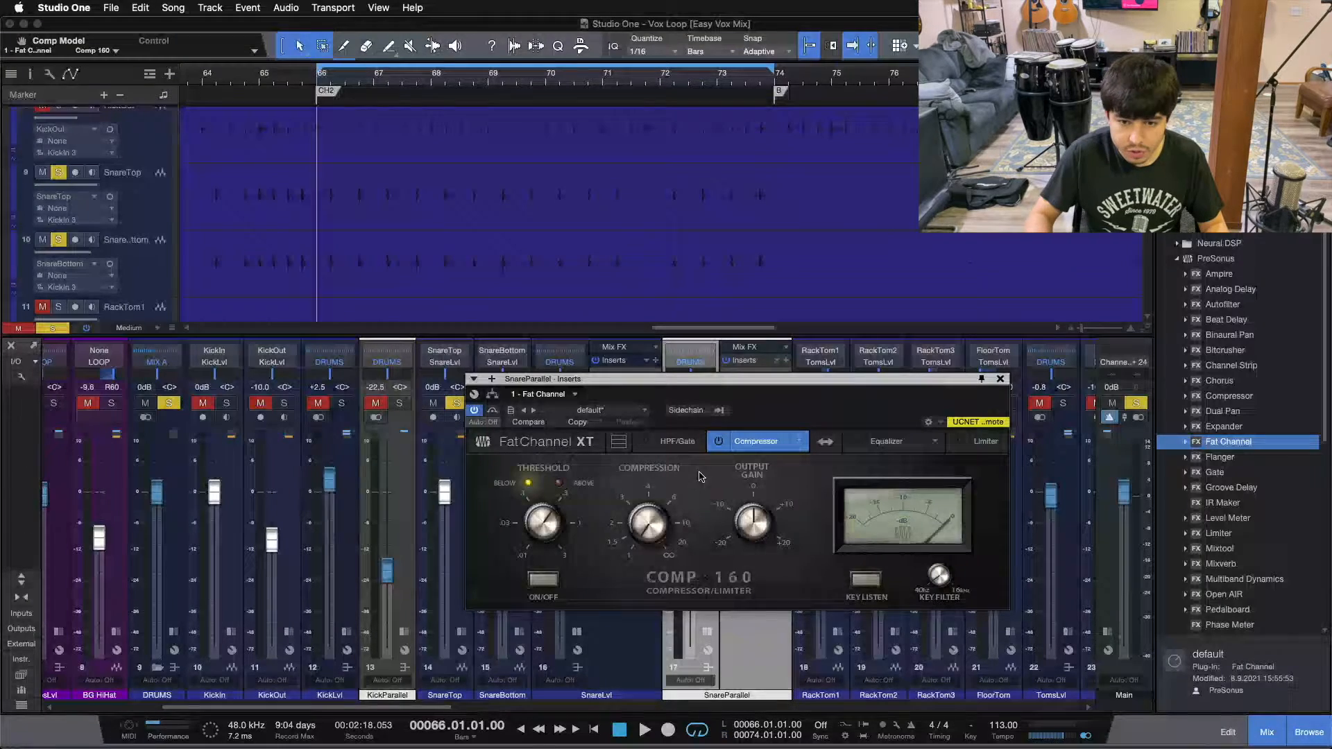
Step: Switch on the Comp 160 and set its compression ratio to about 6:1
drag(785, 423, 845, 503)
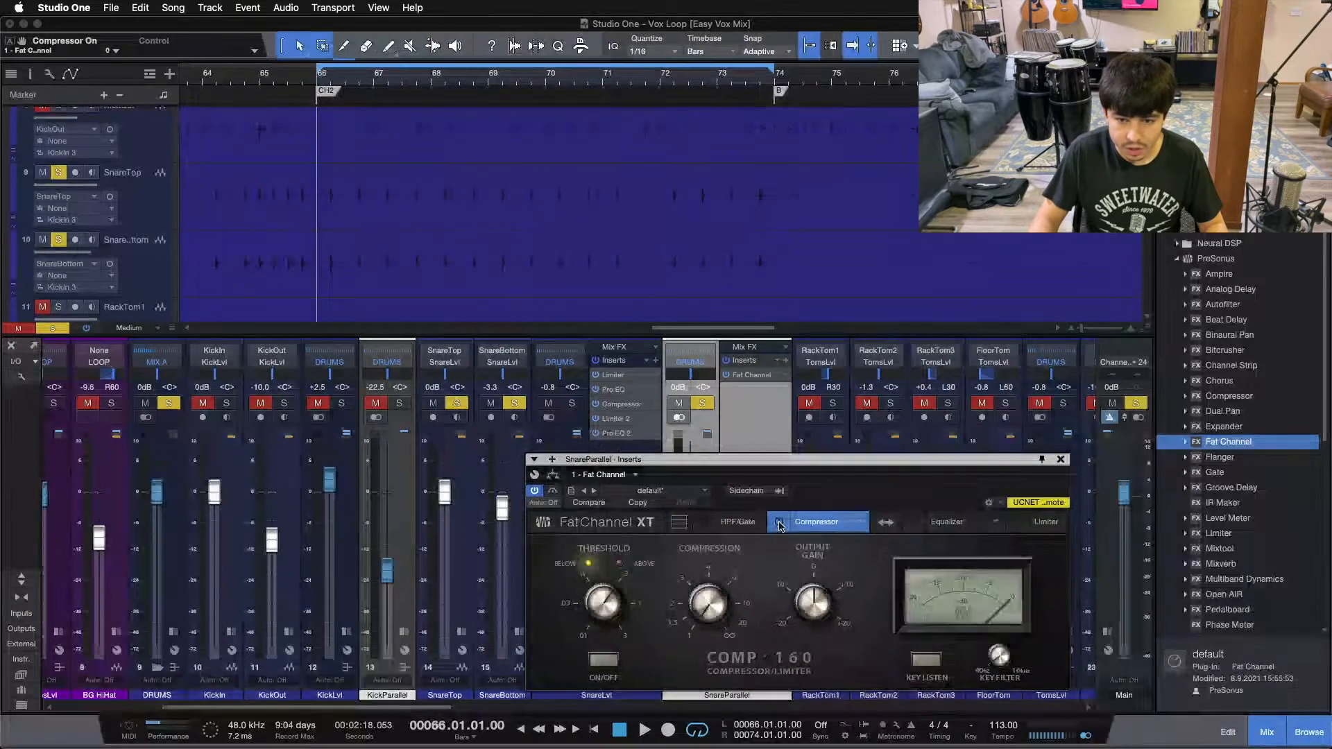
drag(705, 612, 711, 602)
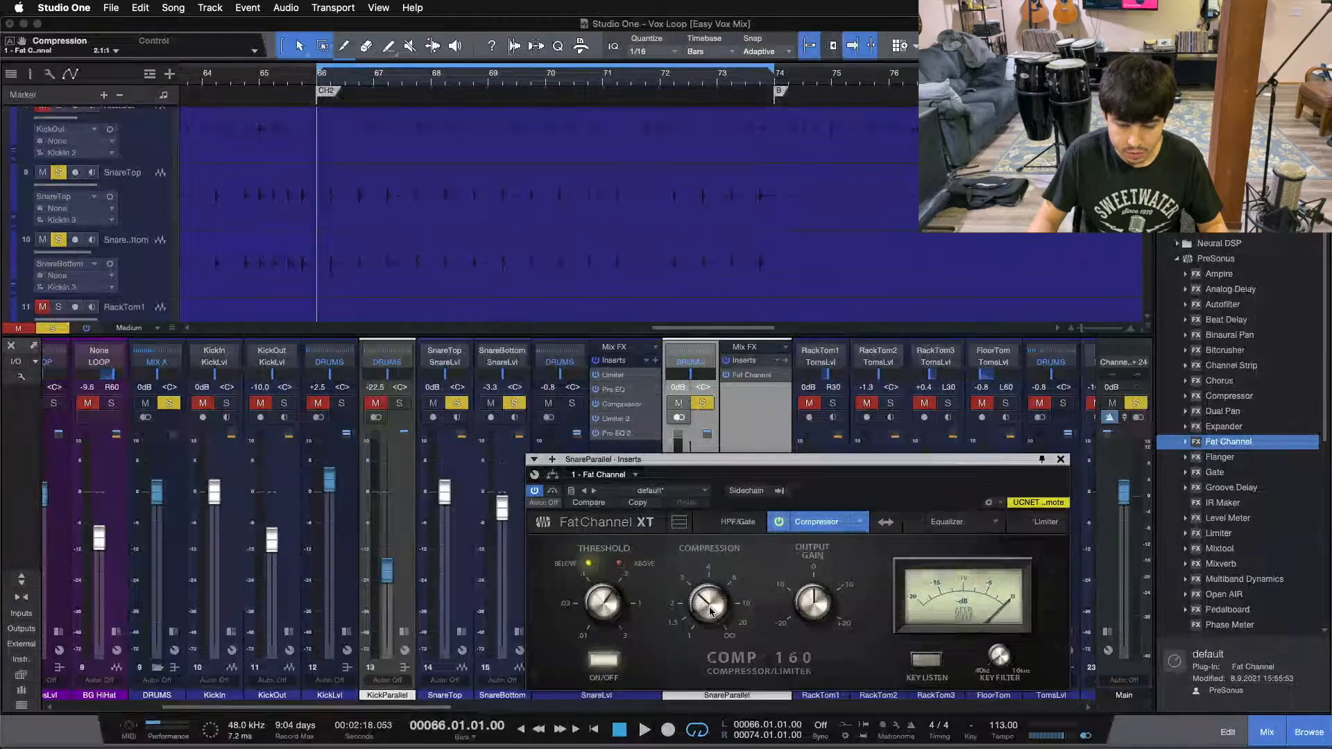
click(104, 52)
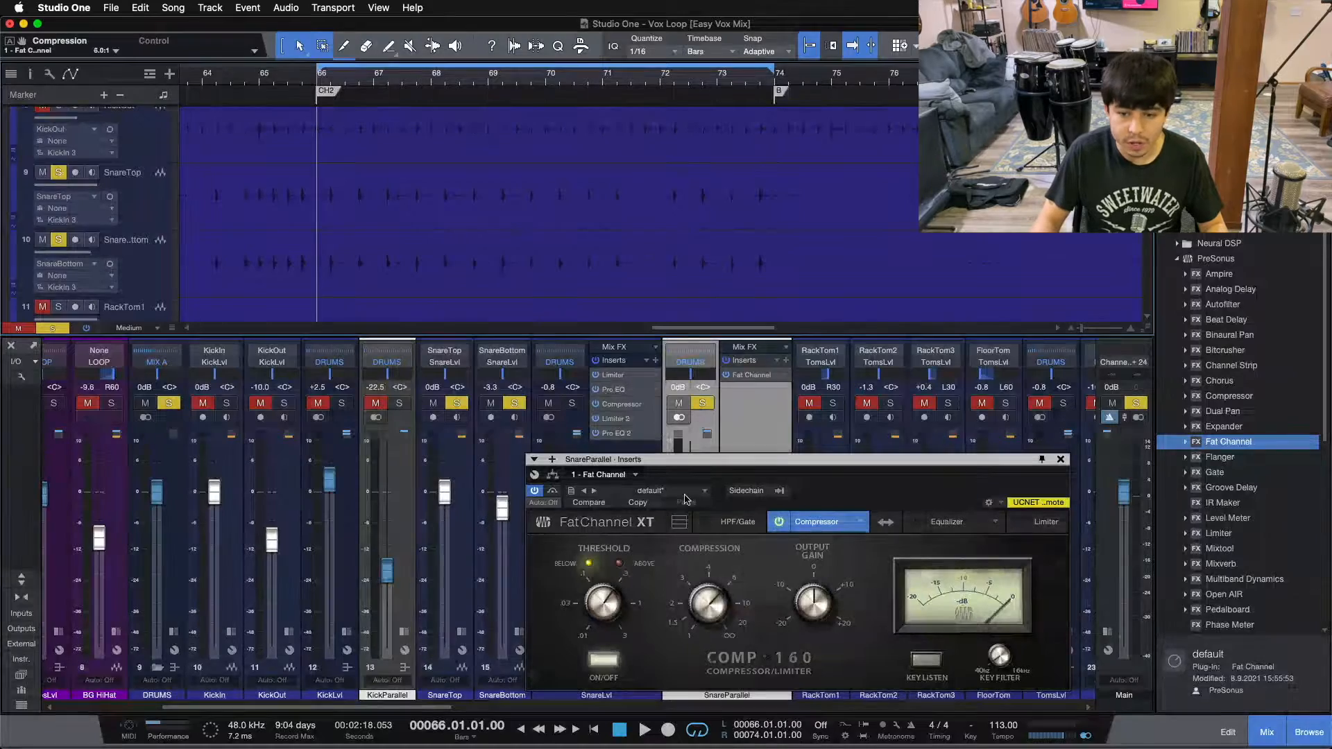
Step: Play the loop and lower the Comp 160 threshold to about 0.06, then stop playback
click(597, 586)
drag(596, 574, 595, 582)
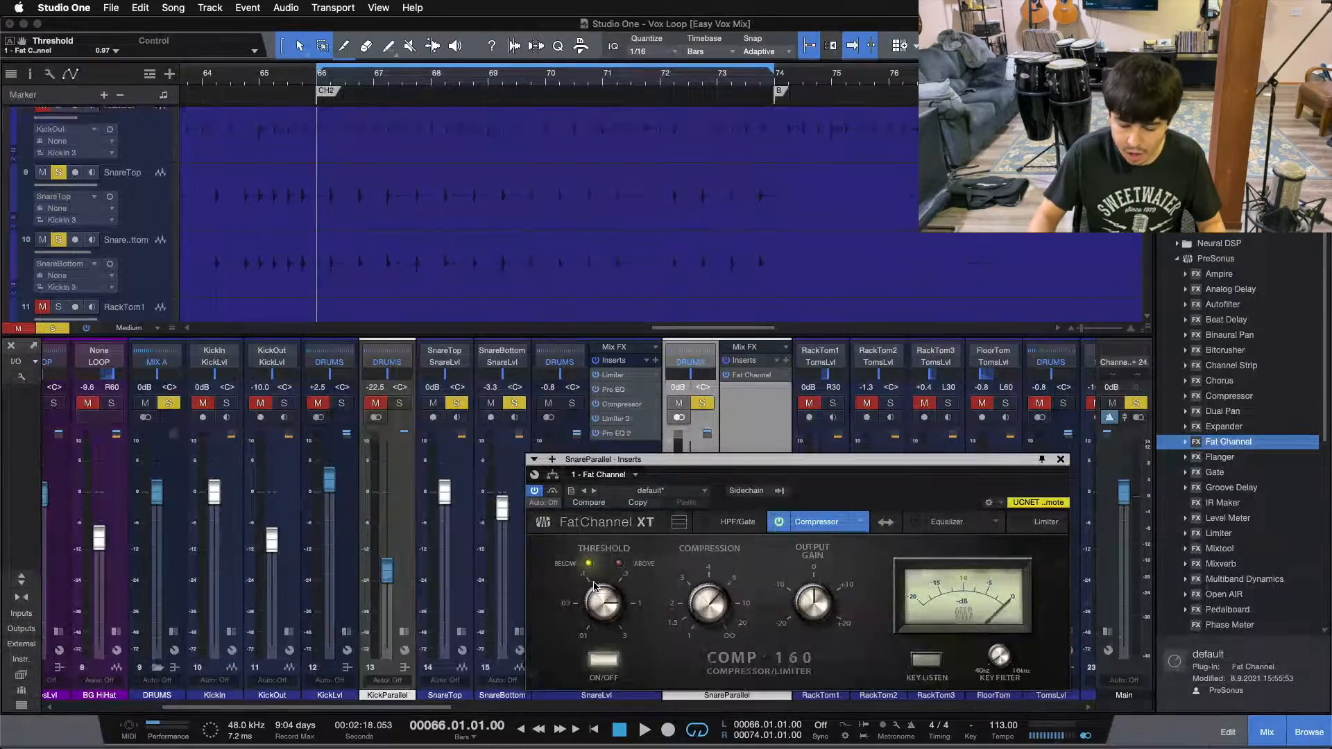
key(space)
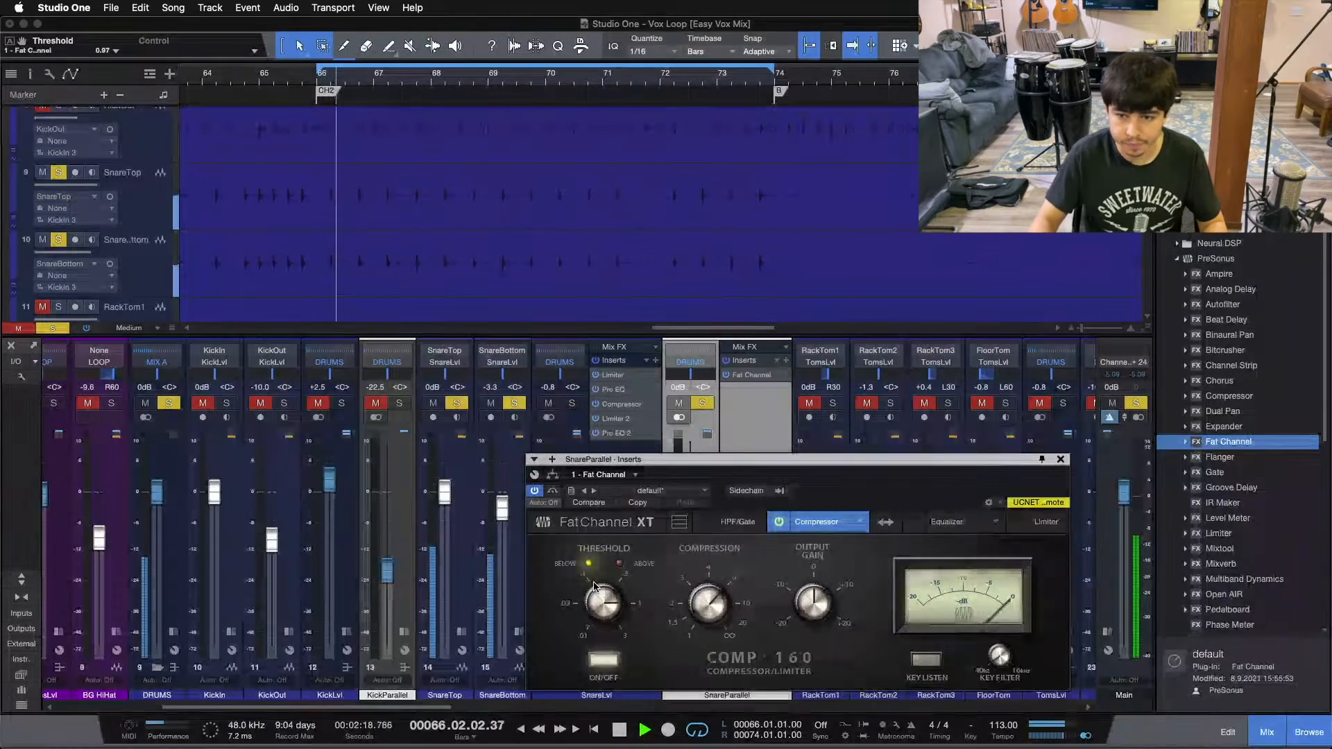
drag(609, 593, 609, 595)
scroll(609, 595, down, 5)
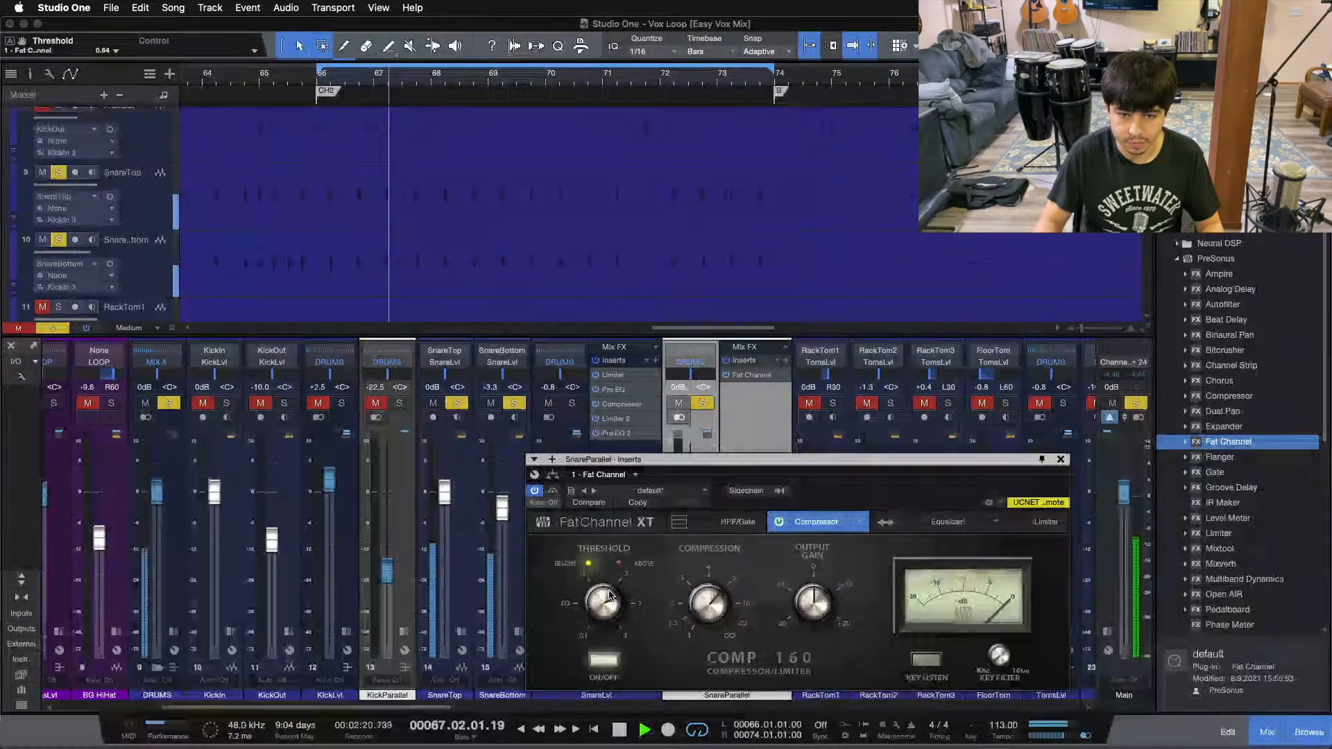
scroll(609, 595, down, 2)
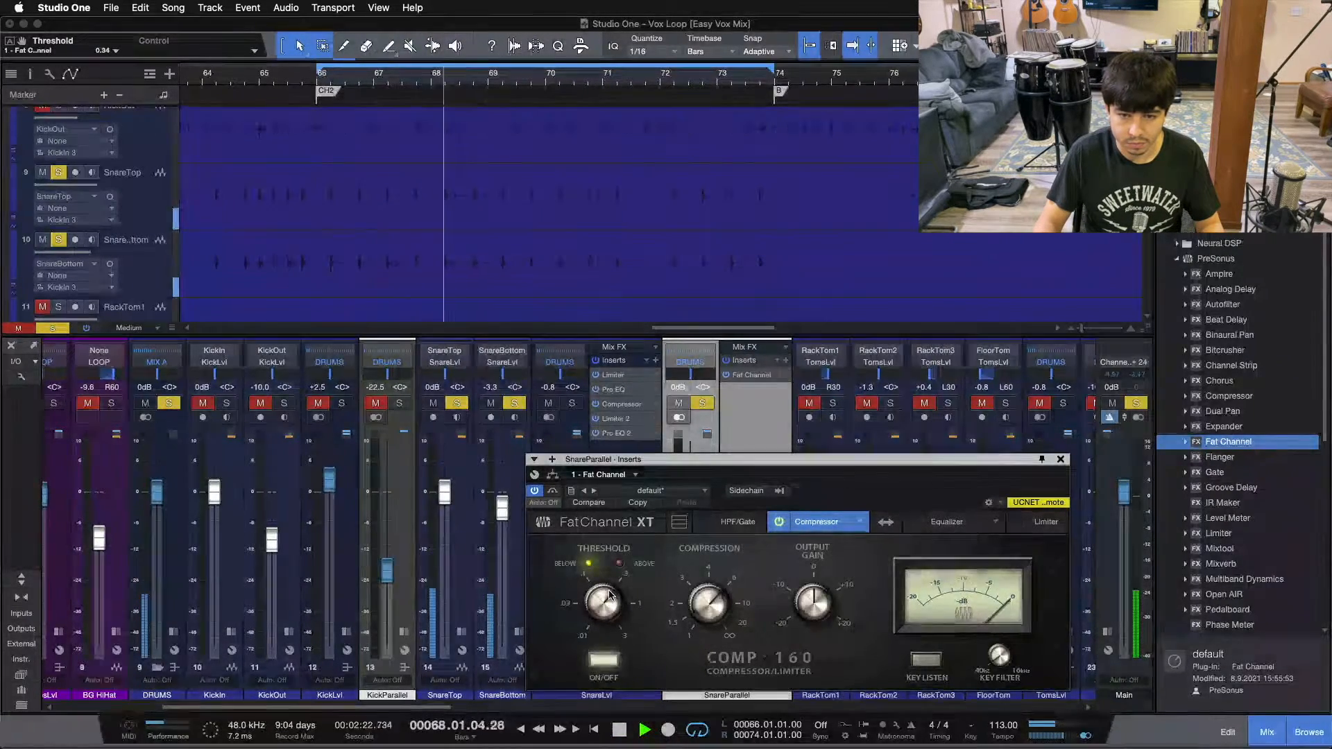
scroll(609, 595, down, 1)
scroll(609, 595, down, 1)
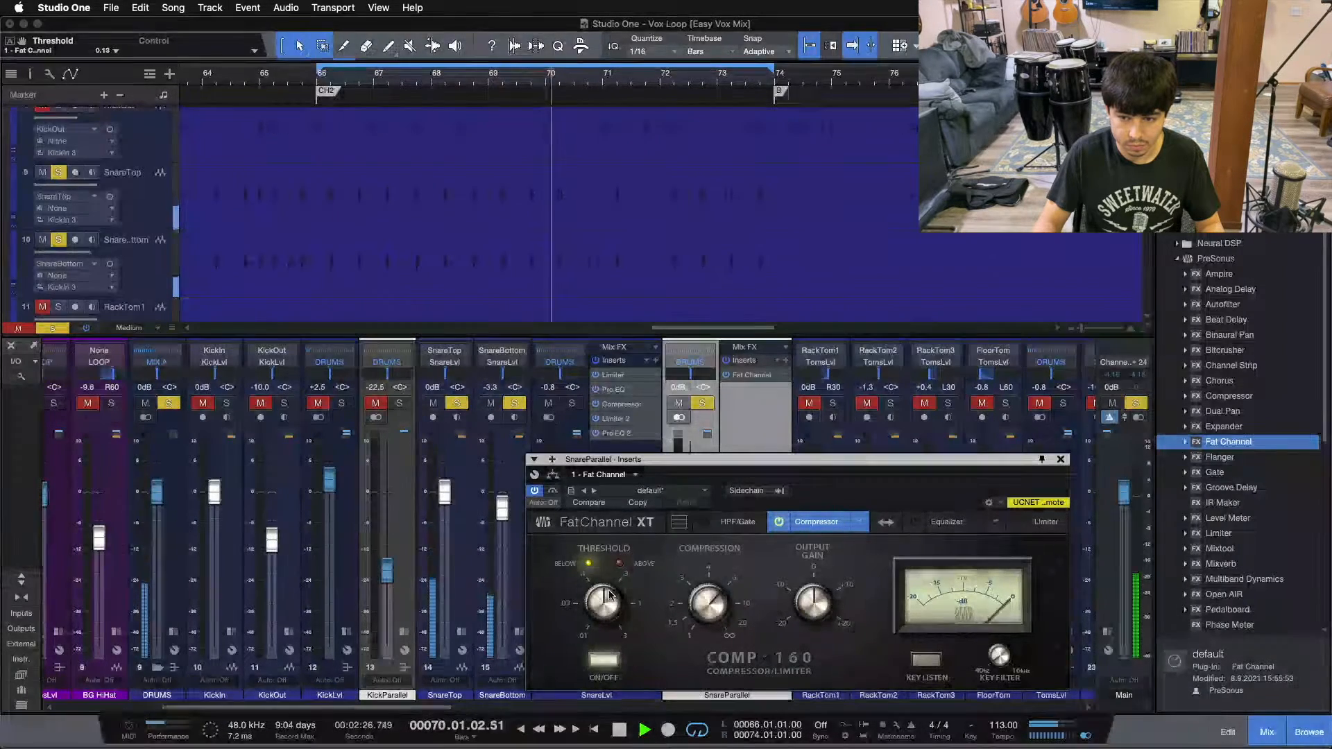
scroll(609, 595, down, 1)
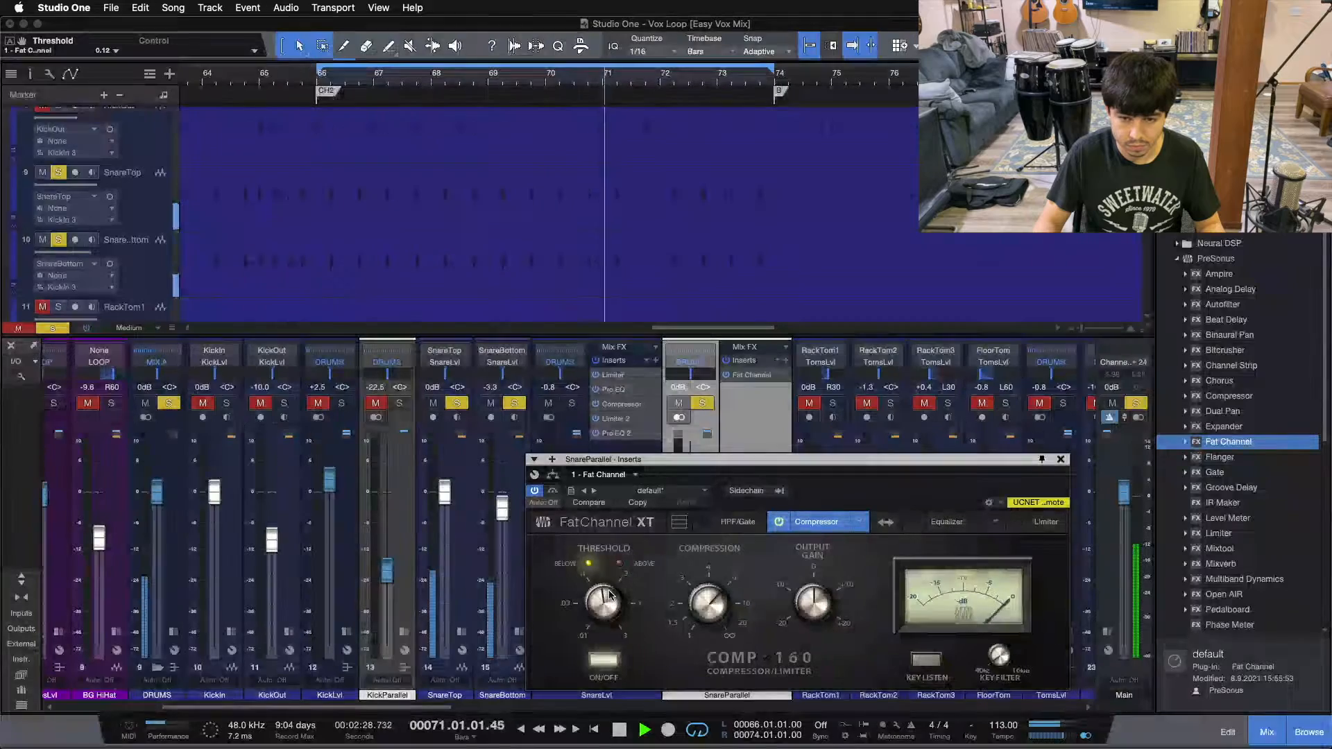
scroll(609, 595, down, 1)
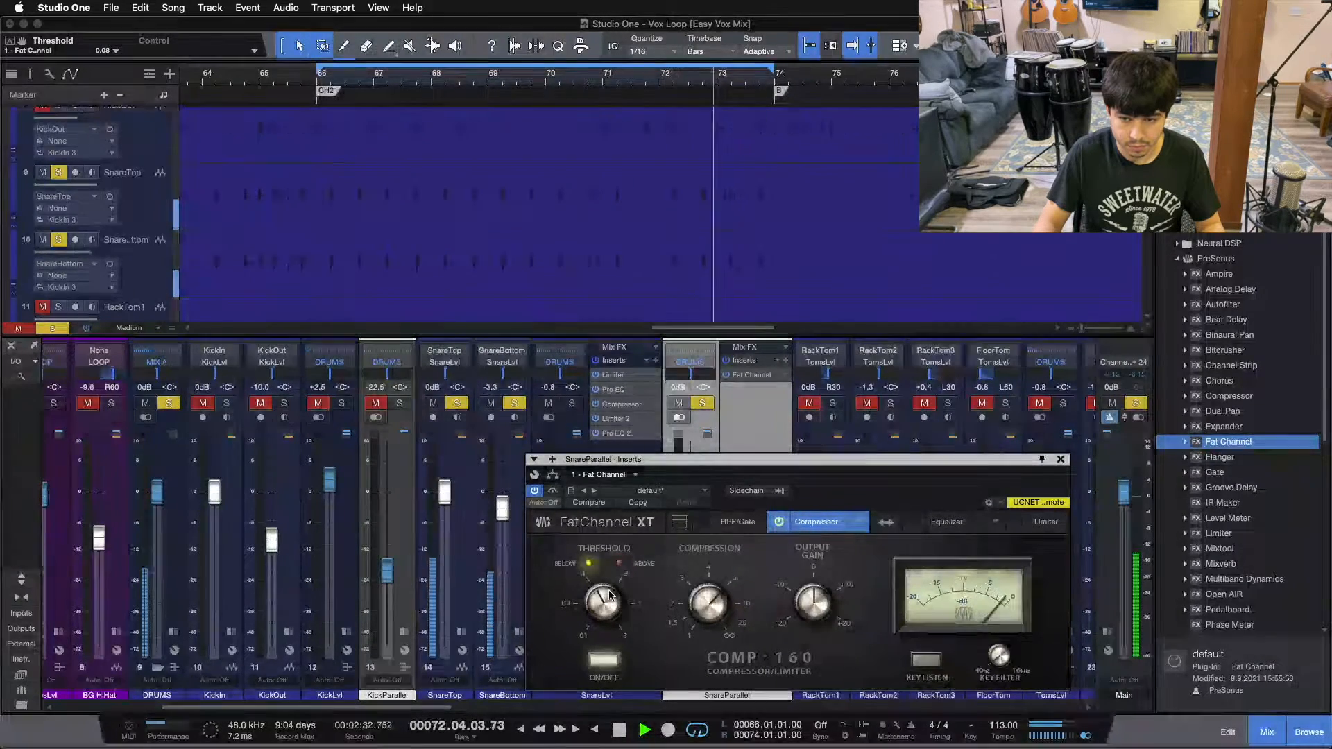
scroll(609, 595, down, 1)
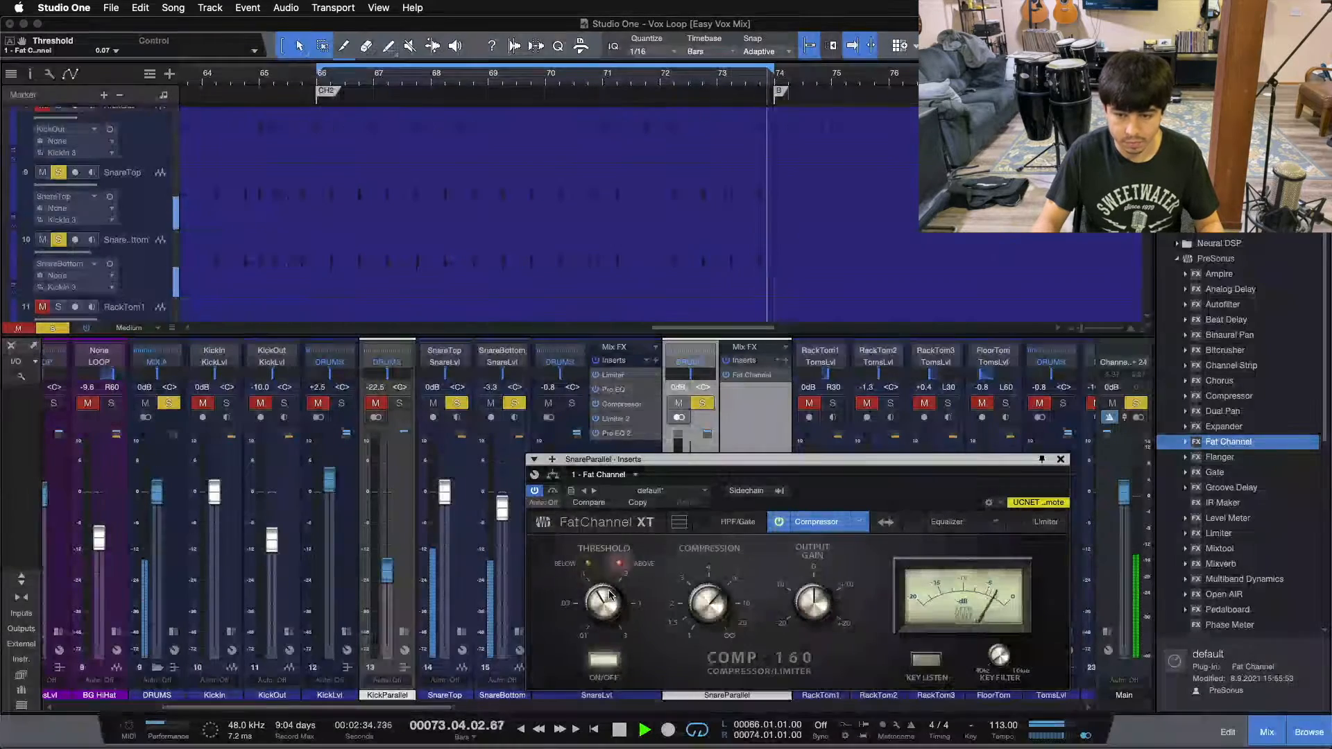
scroll(608, 595, down, 1)
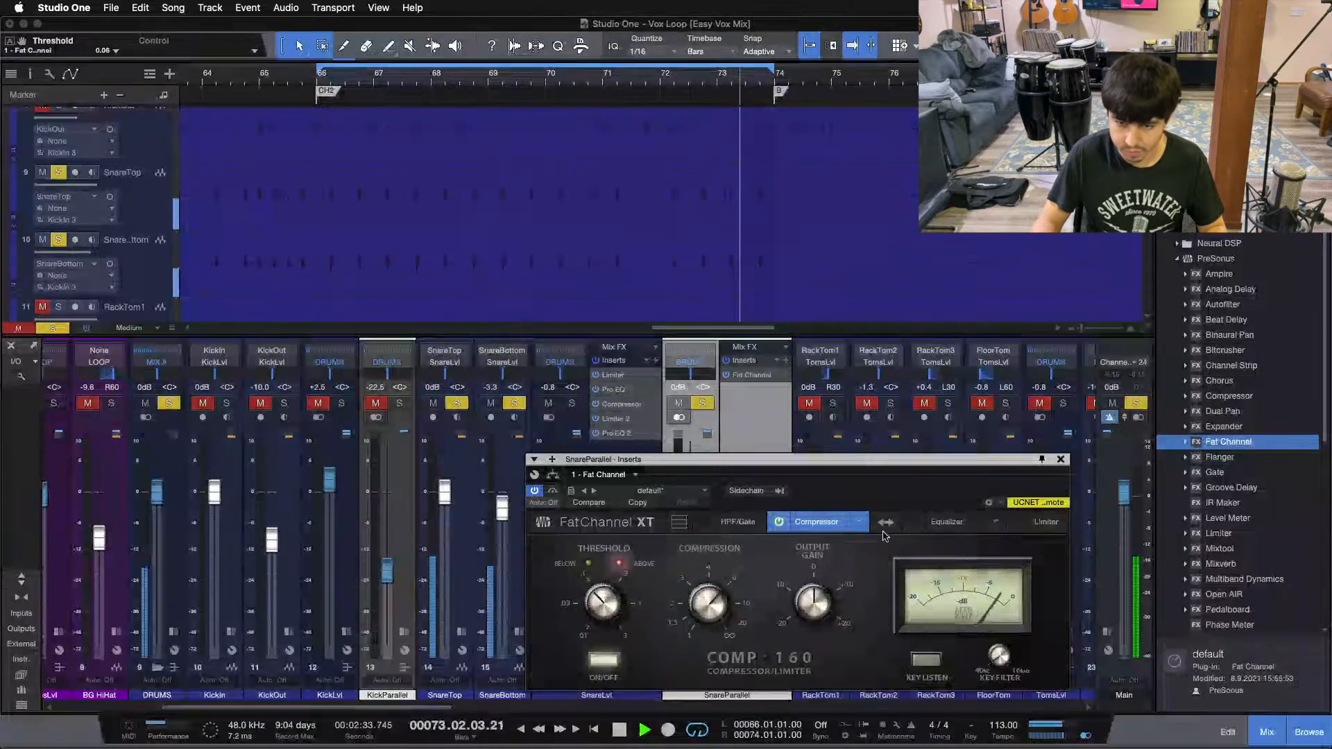
drag(853, 497, 948, 449)
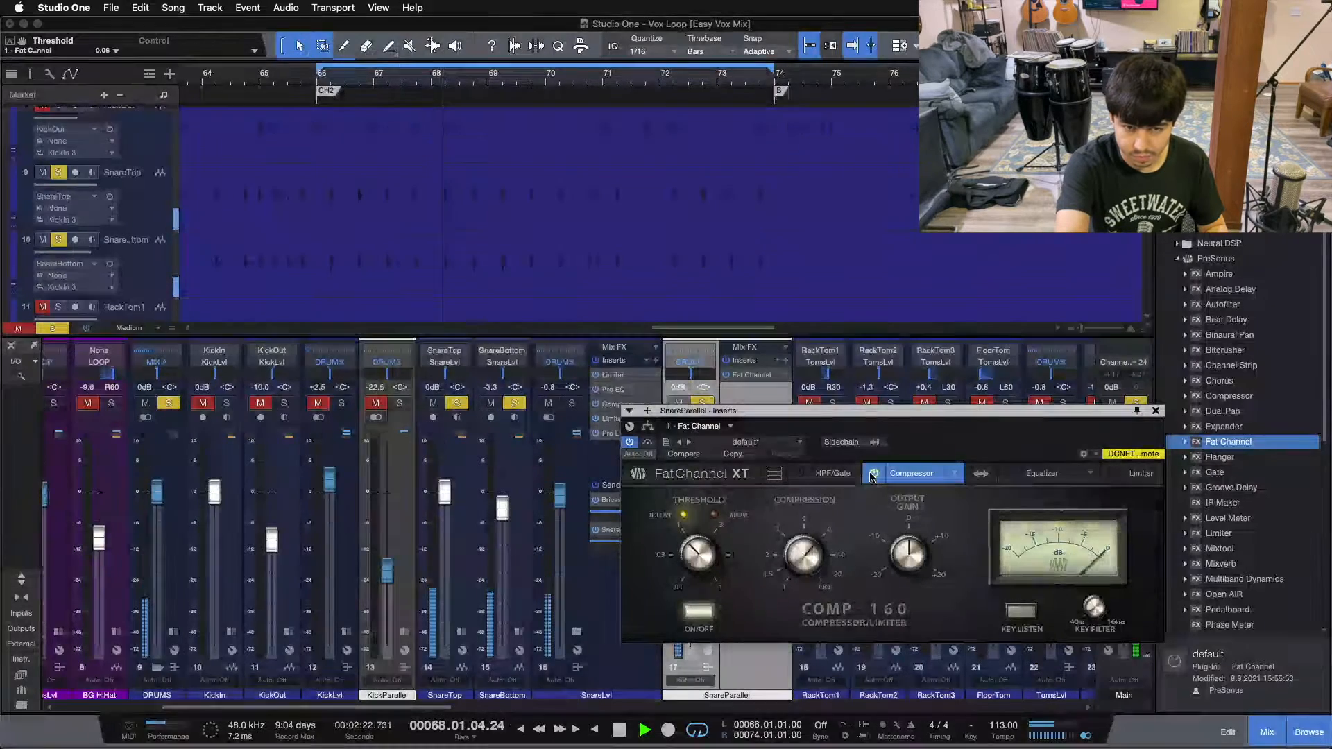
key(space)
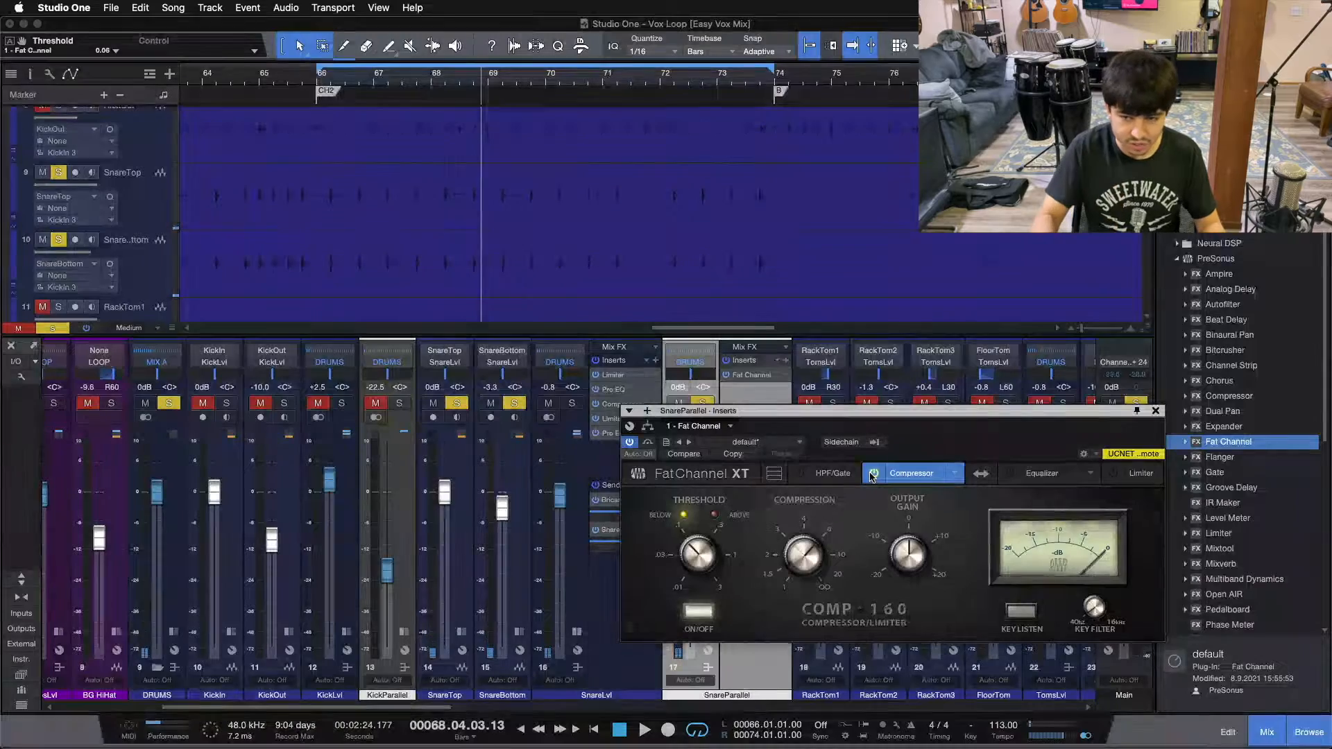
Step: Enable the Fat Channel equalizer and choose the Alpine EQ-550 model
click(1010, 475)
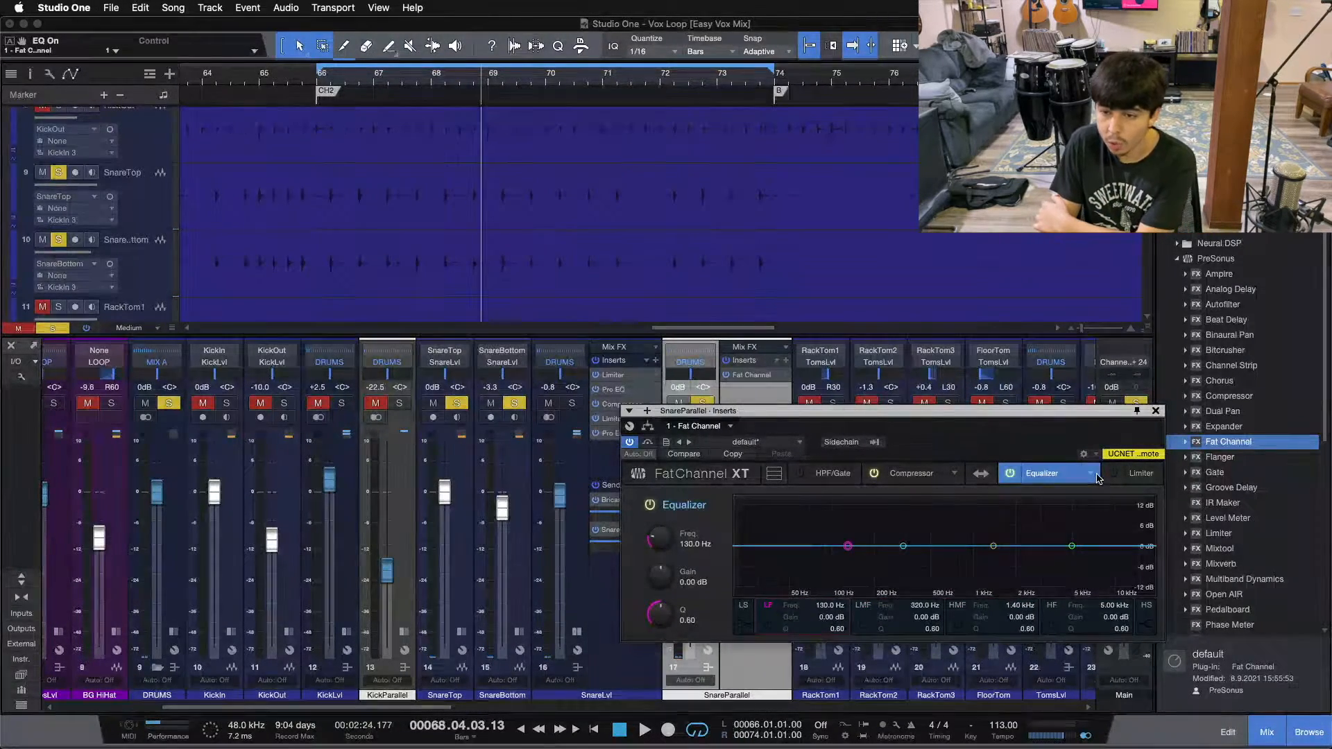
click(1090, 474)
click(701, 555)
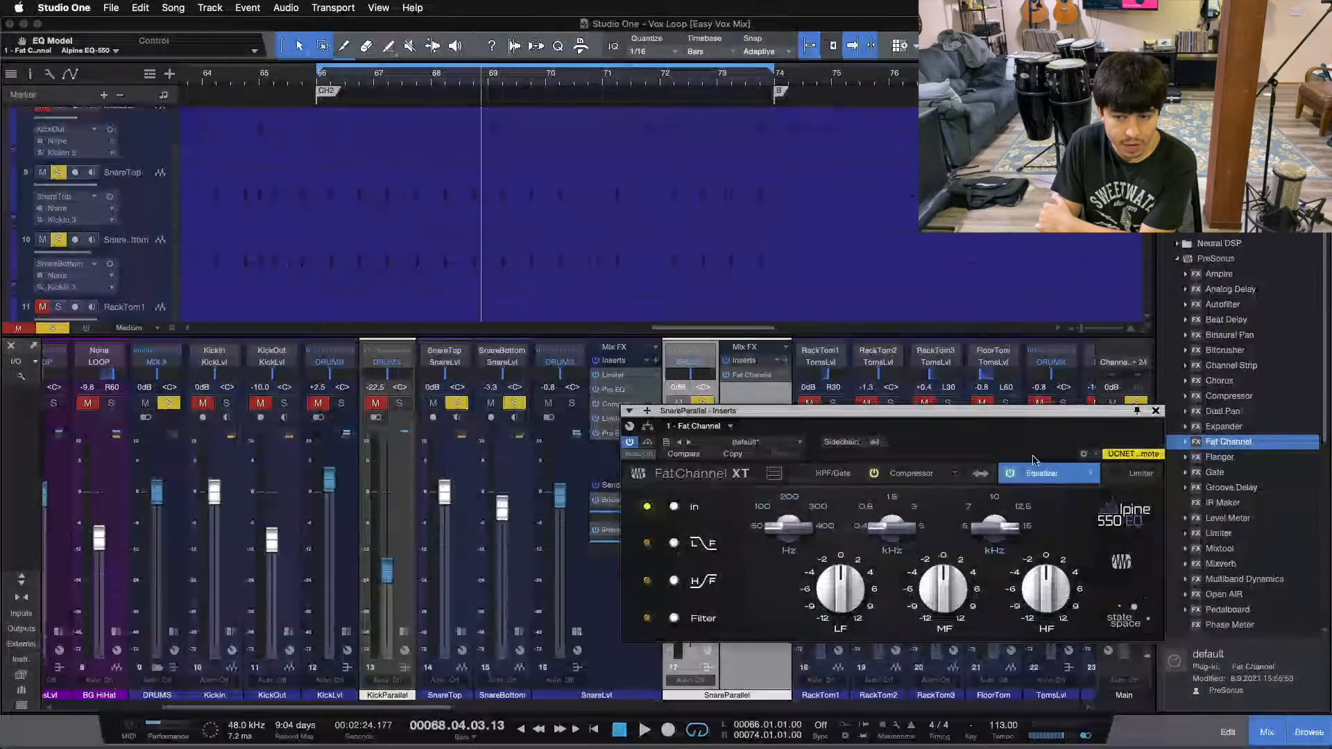
drag(953, 450, 1030, 476)
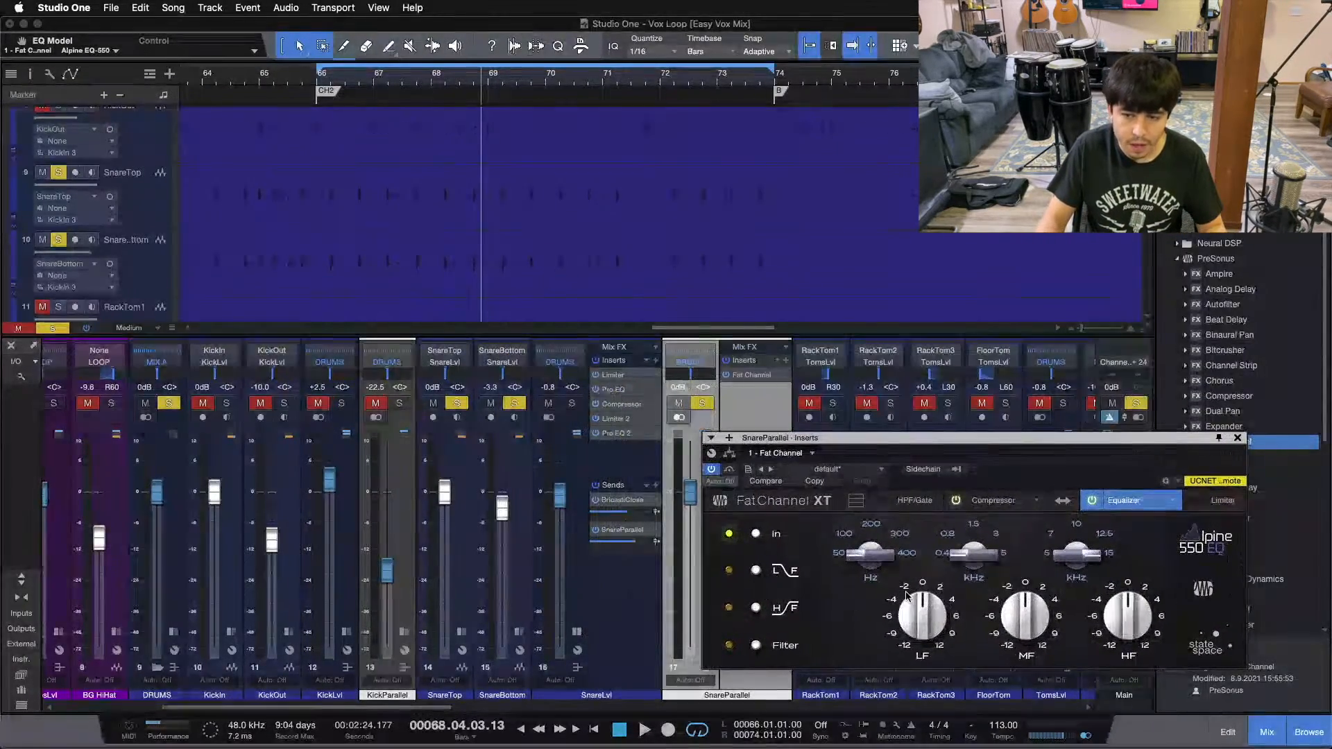
Step: Set the low band of the Alpine EQ-550 to 100 Hz
drag(869, 563, 868, 554)
scroll(868, 556, up, 2)
scroll(868, 555, down, 3)
scroll(867, 555, up, 1)
scroll(868, 556, down, 1)
scroll(868, 556, up, 1)
scroll(868, 554, down, 1)
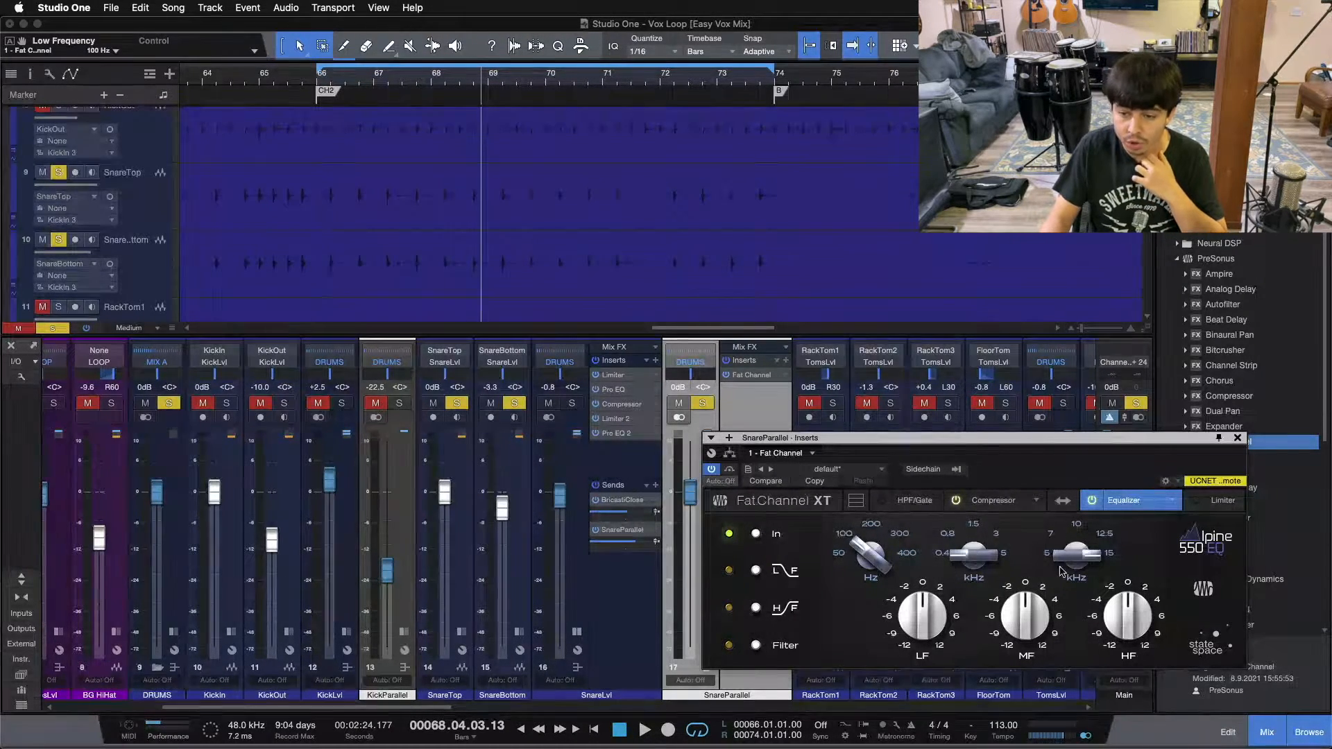
Step: Play the loop from bar 66 and boost the equalizer's low band by 4 dB
key(space)
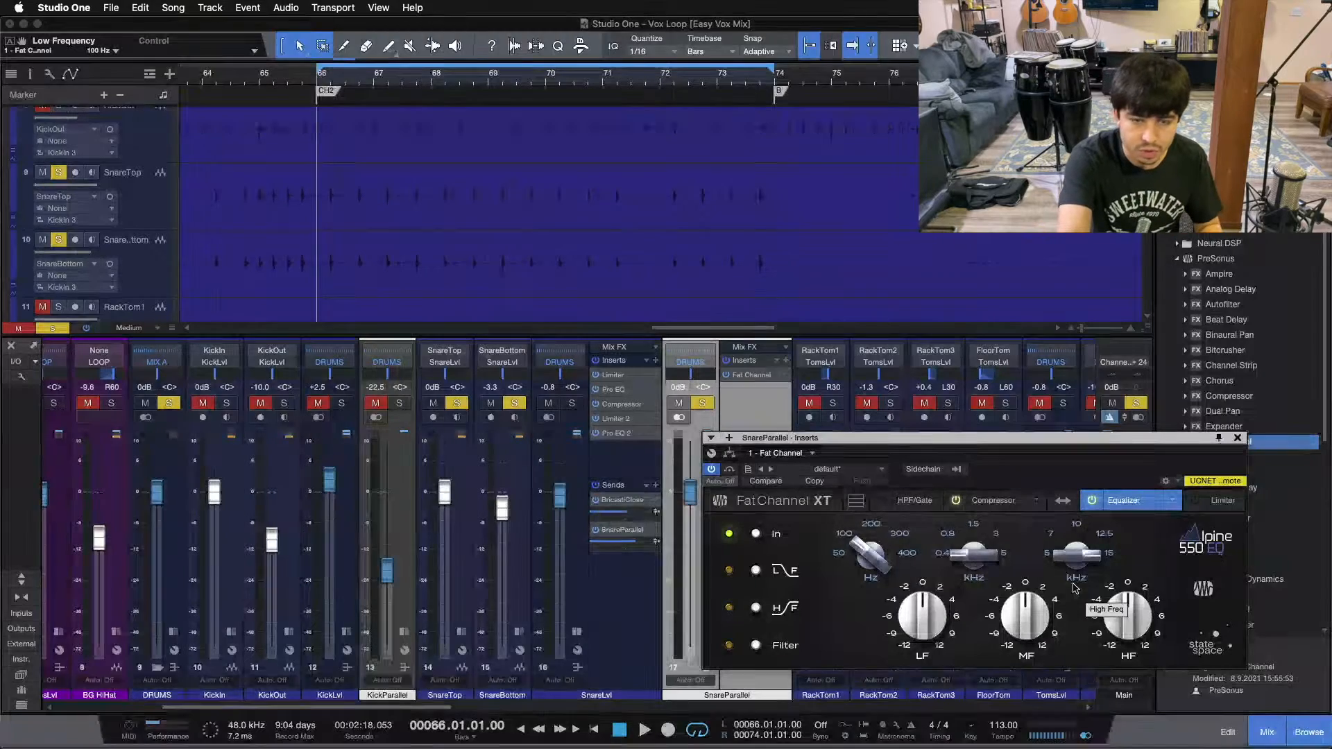
key(space)
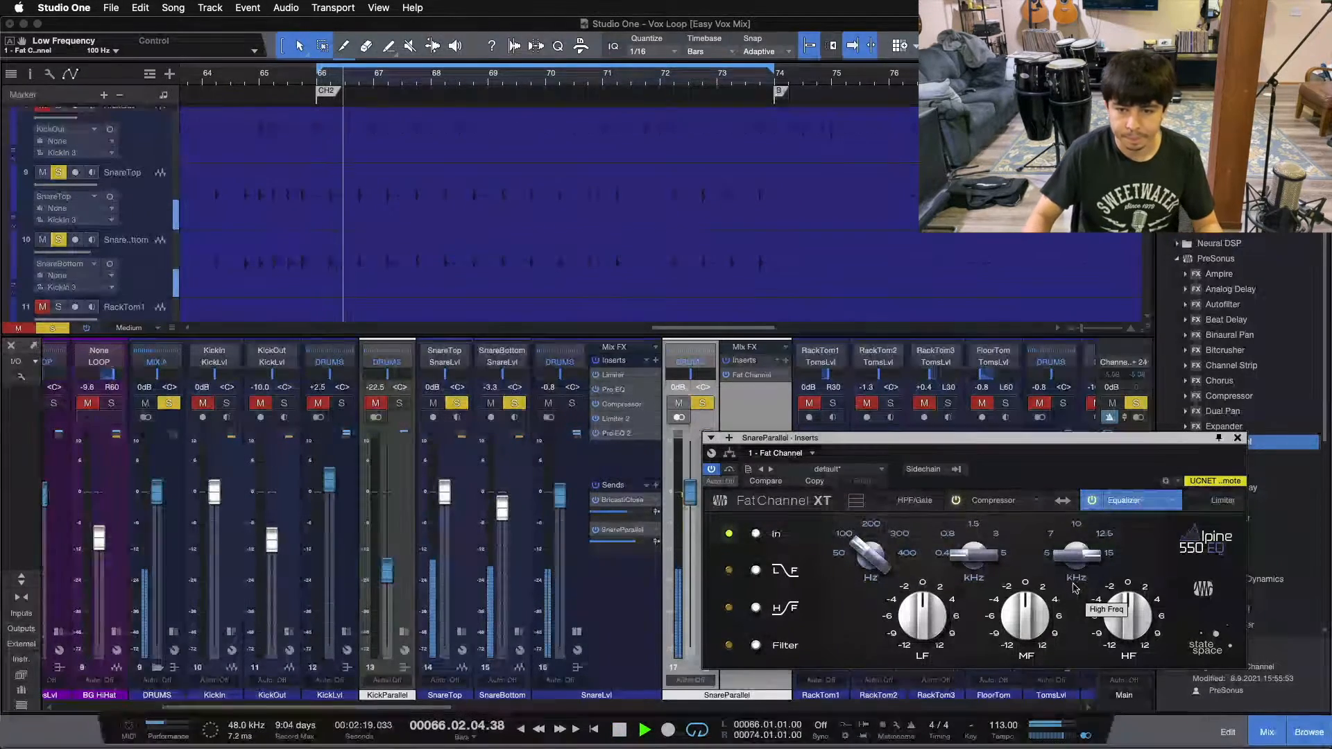
drag(932, 617, 932, 602)
drag(875, 560, 948, 594)
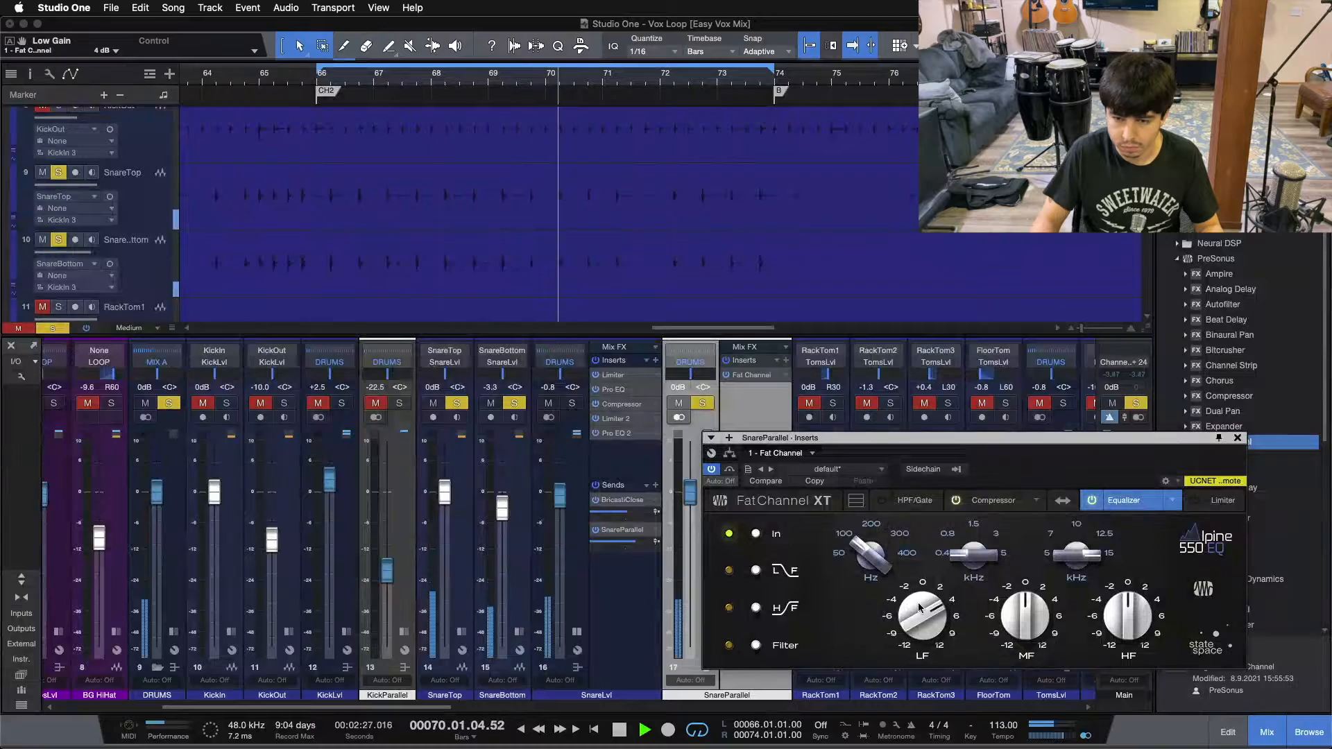
drag(948, 595, 919, 608)
drag(919, 608, 920, 598)
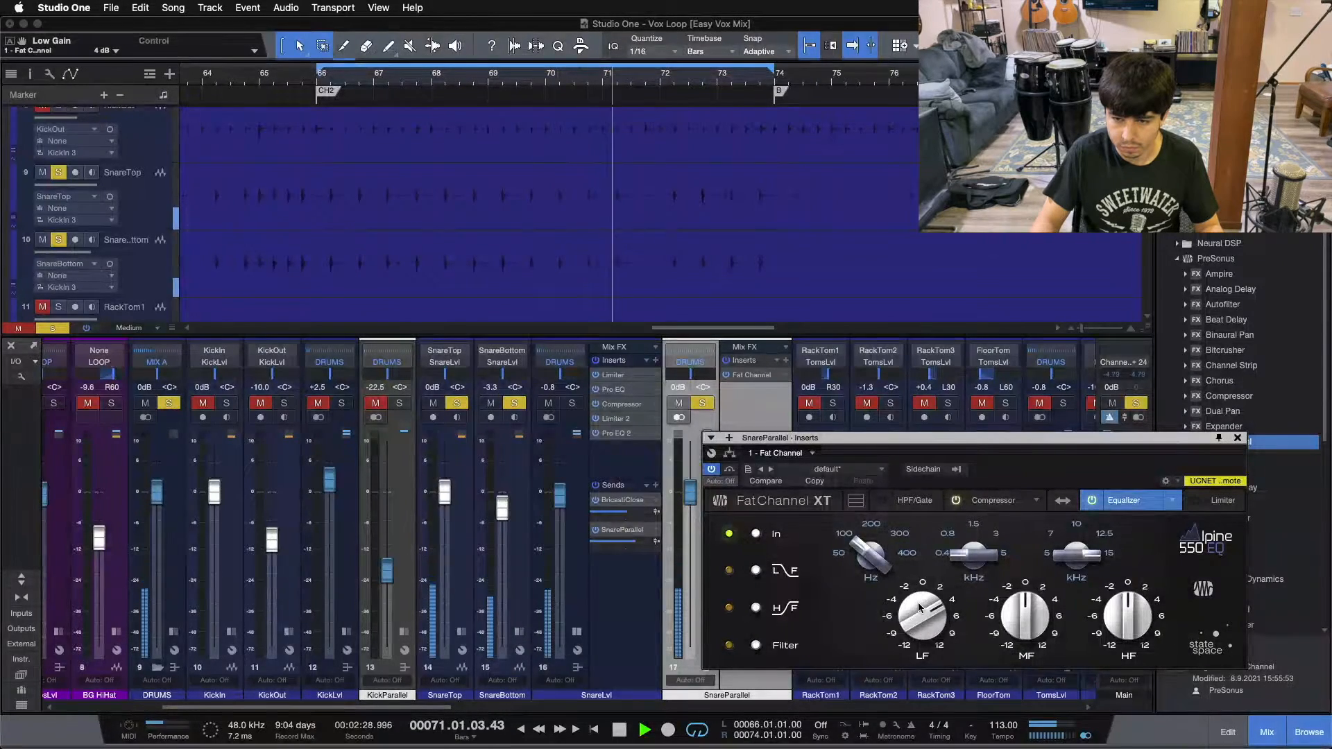
Step: Boost the equalizer's mid band 4 dB at 1.5 kHz and the high band 4 dB at 7 kHz
drag(973, 559, 974, 530)
drag(999, 629, 1002, 623)
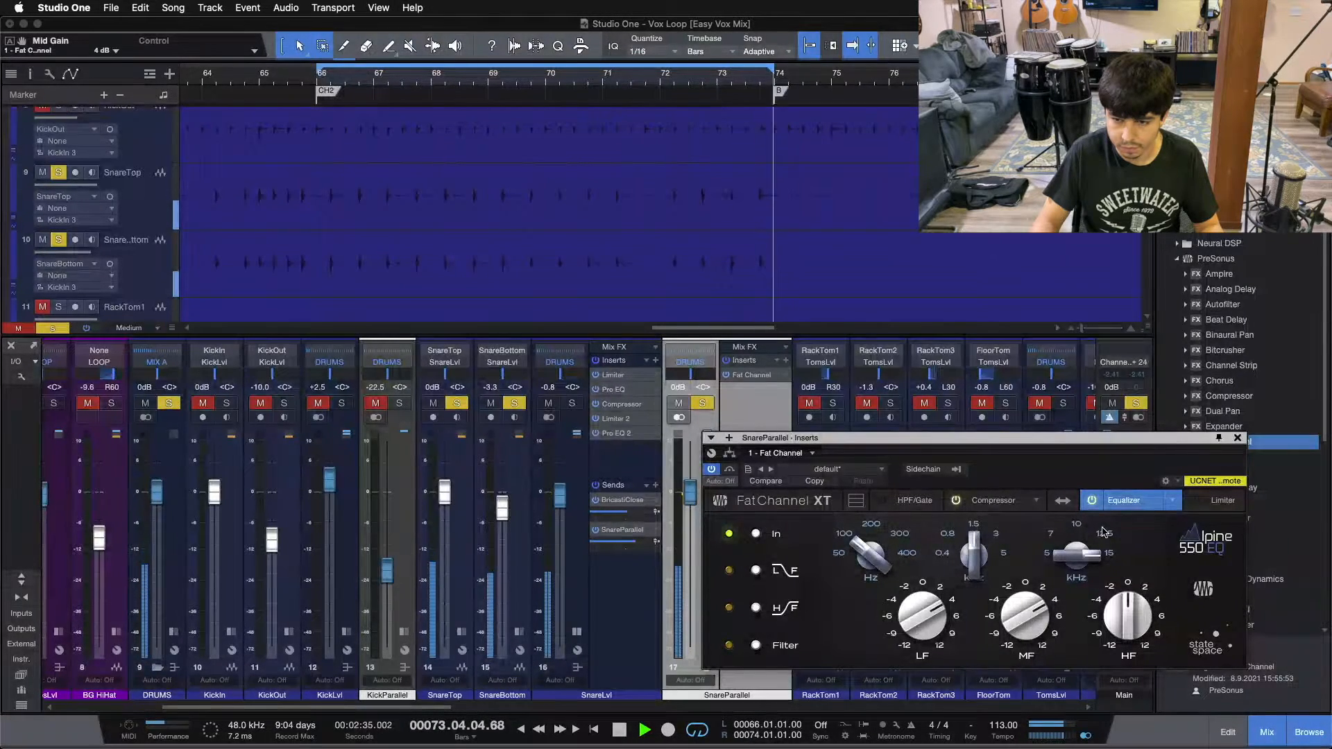
drag(1071, 563, 1073, 554)
drag(1110, 633, 1111, 630)
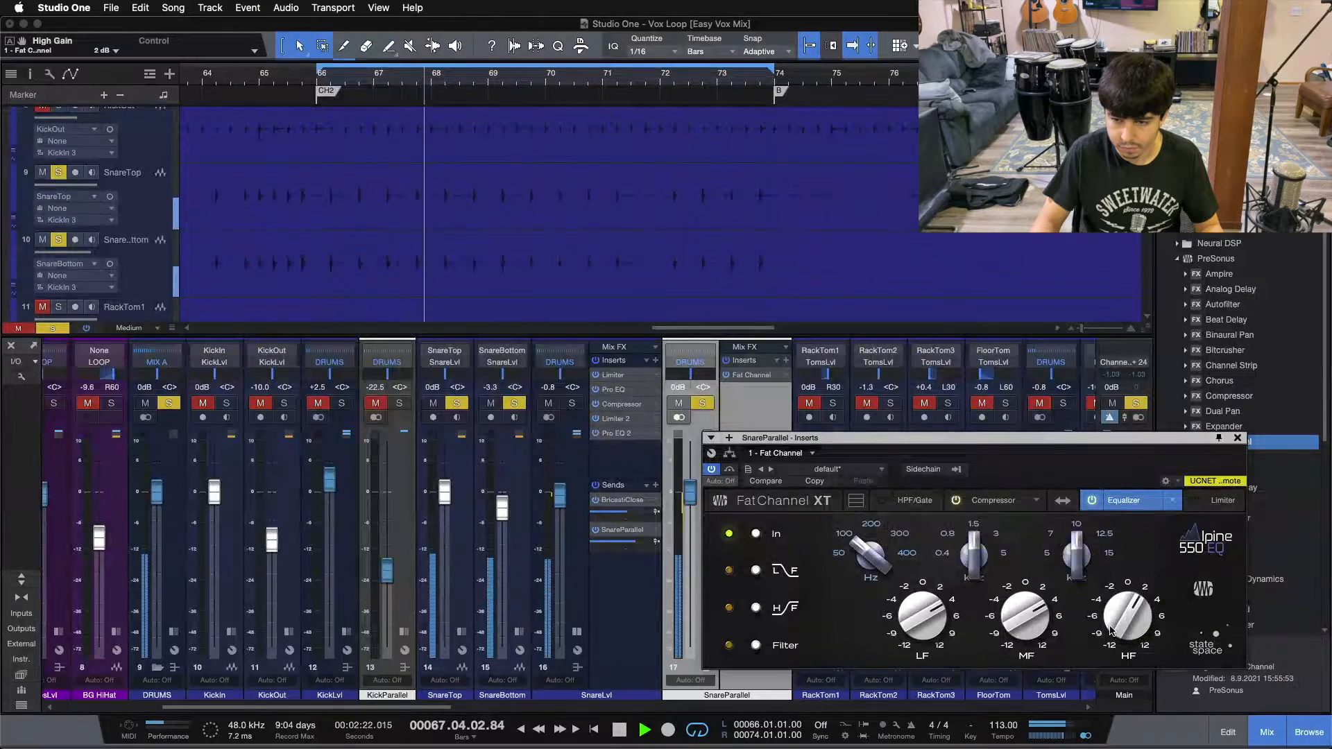
drag(1073, 559, 1069, 567)
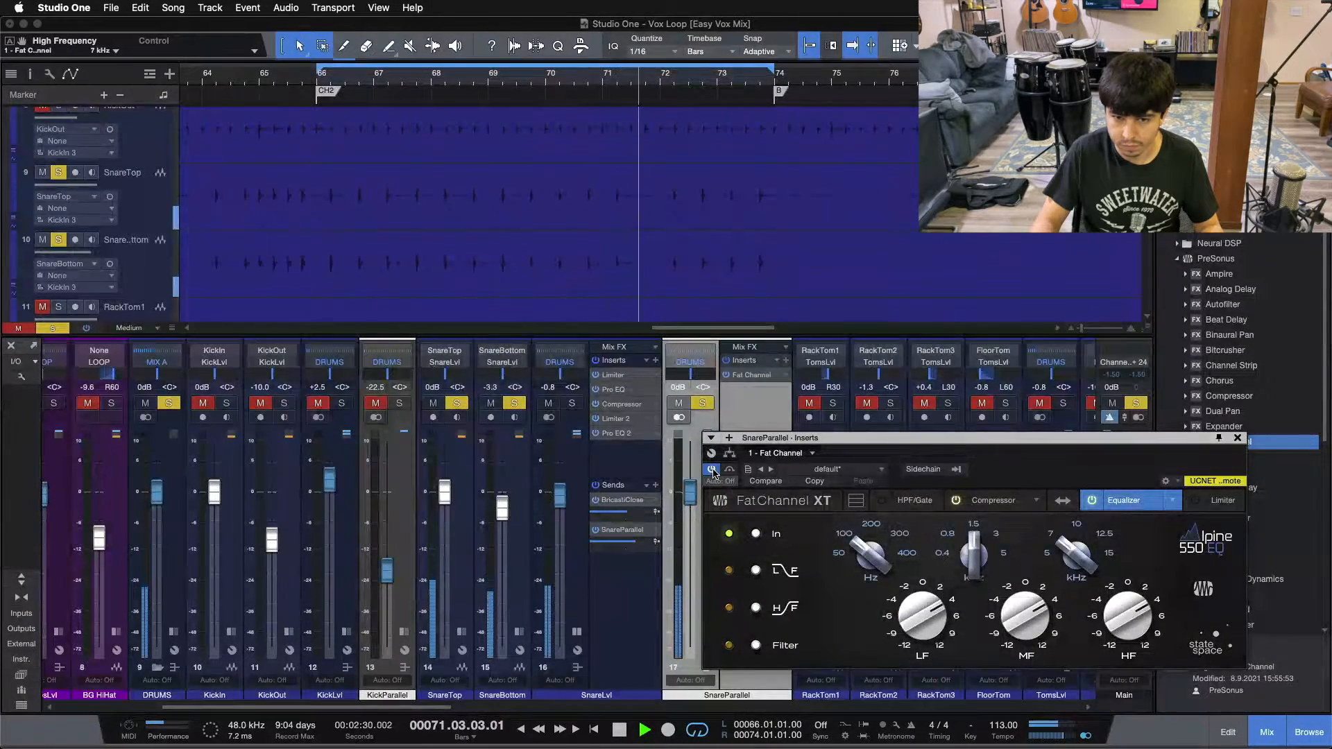
Step: Stop playback and close the SnareParallel Fat Channel editor
click(1237, 439)
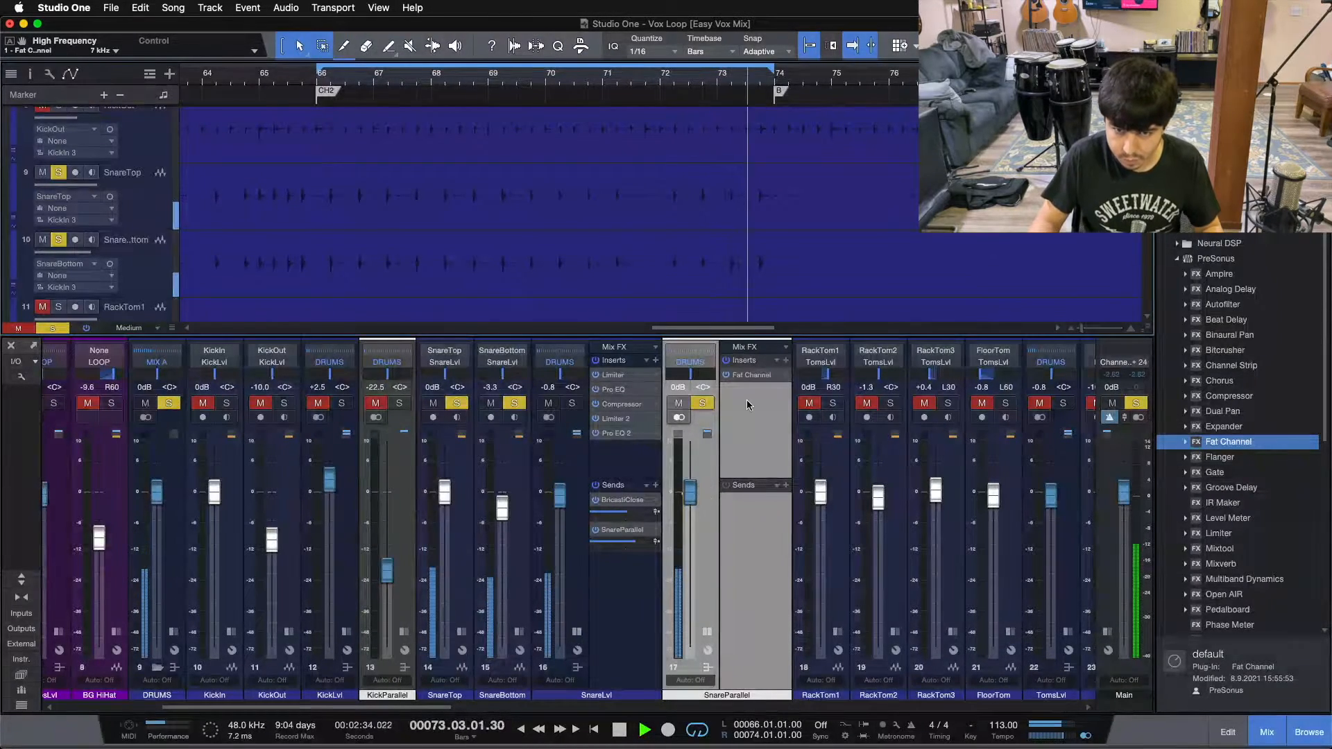
double_click(747, 375)
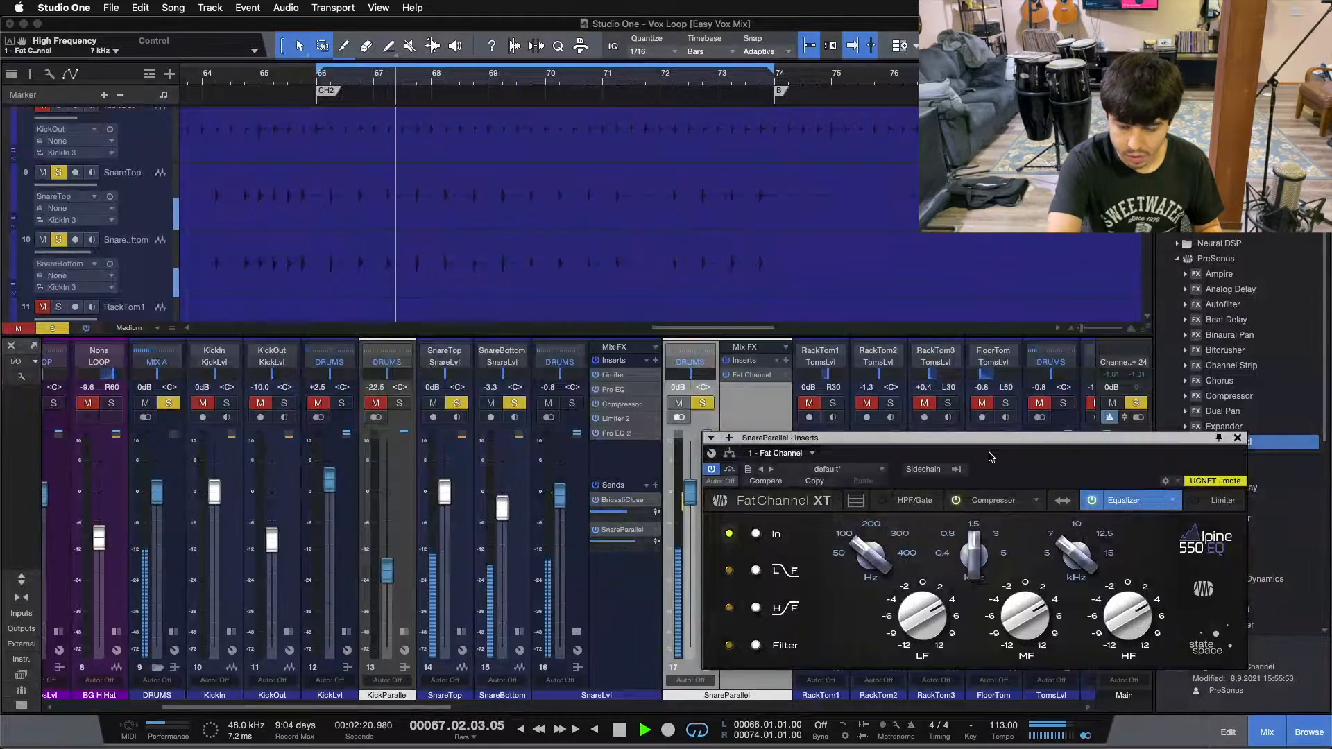
key(space)
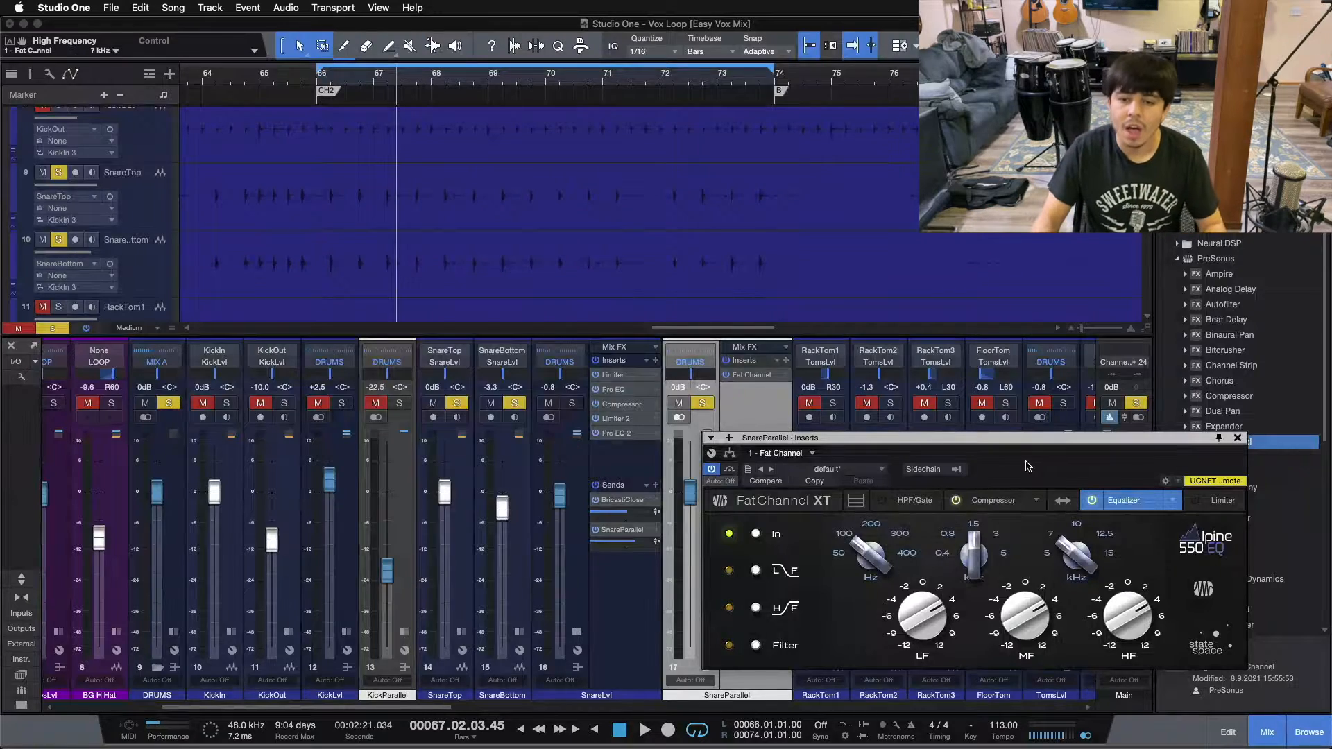
click(1238, 438)
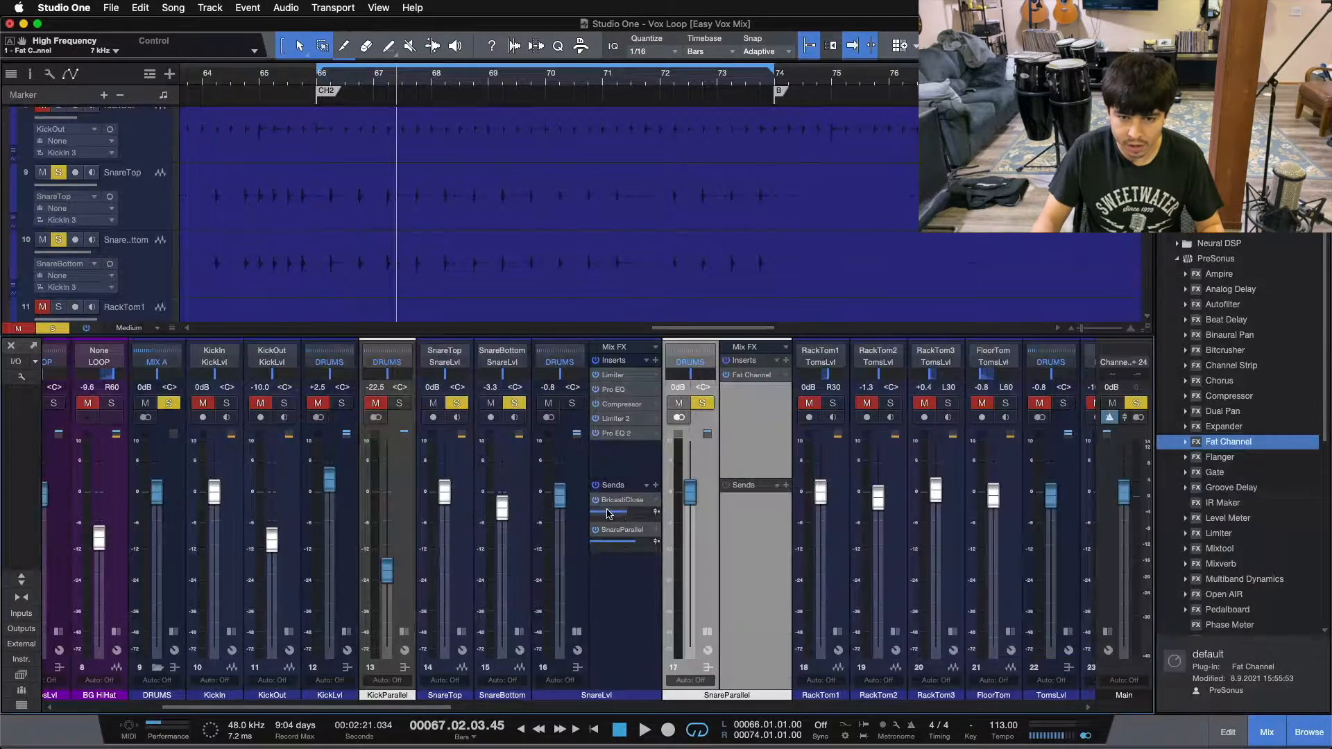
Step: Pull the SnareParallel fader all the way down and solo the SnareLvl bus
drag(690, 494, 690, 649)
click(572, 405)
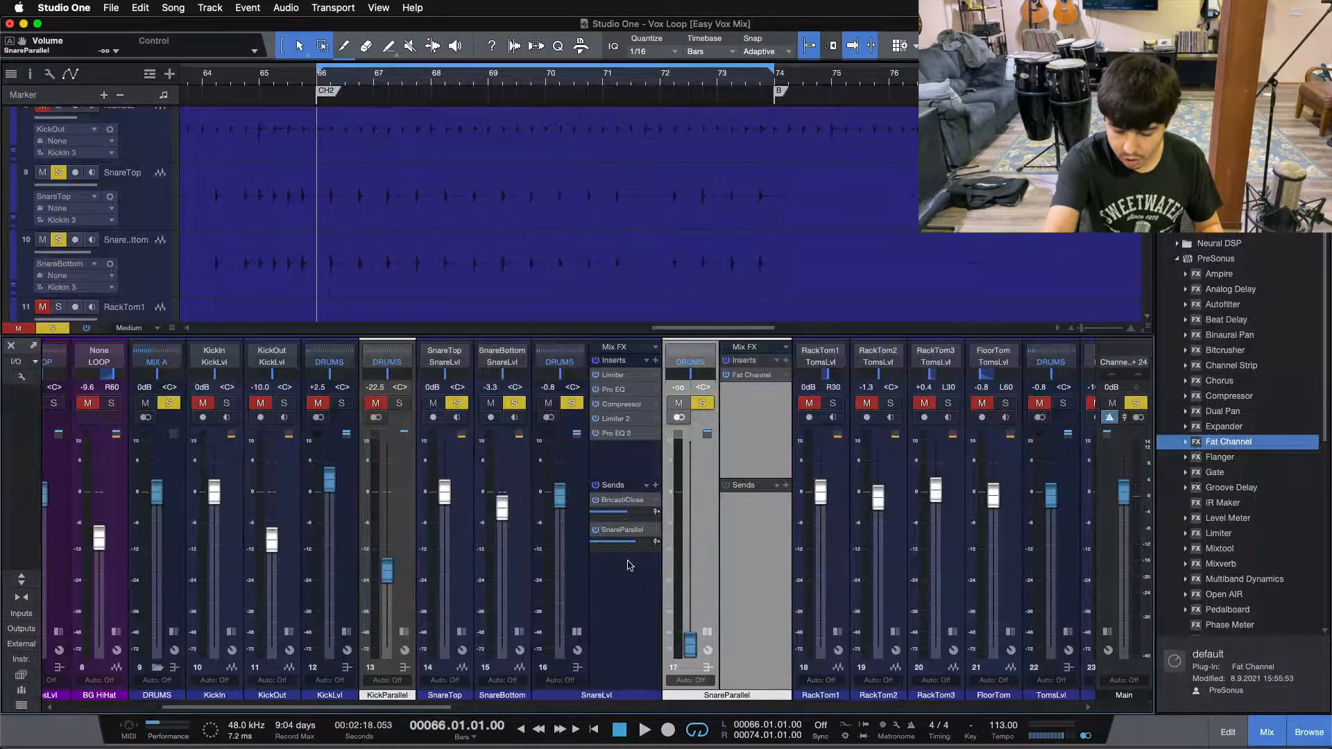
Step: Play the loop and gradually raise the SnareParallel fader to -23.3 dB under the dry snare
key(space)
drag(690, 645, 686, 633)
scroll(686, 631, up, 10)
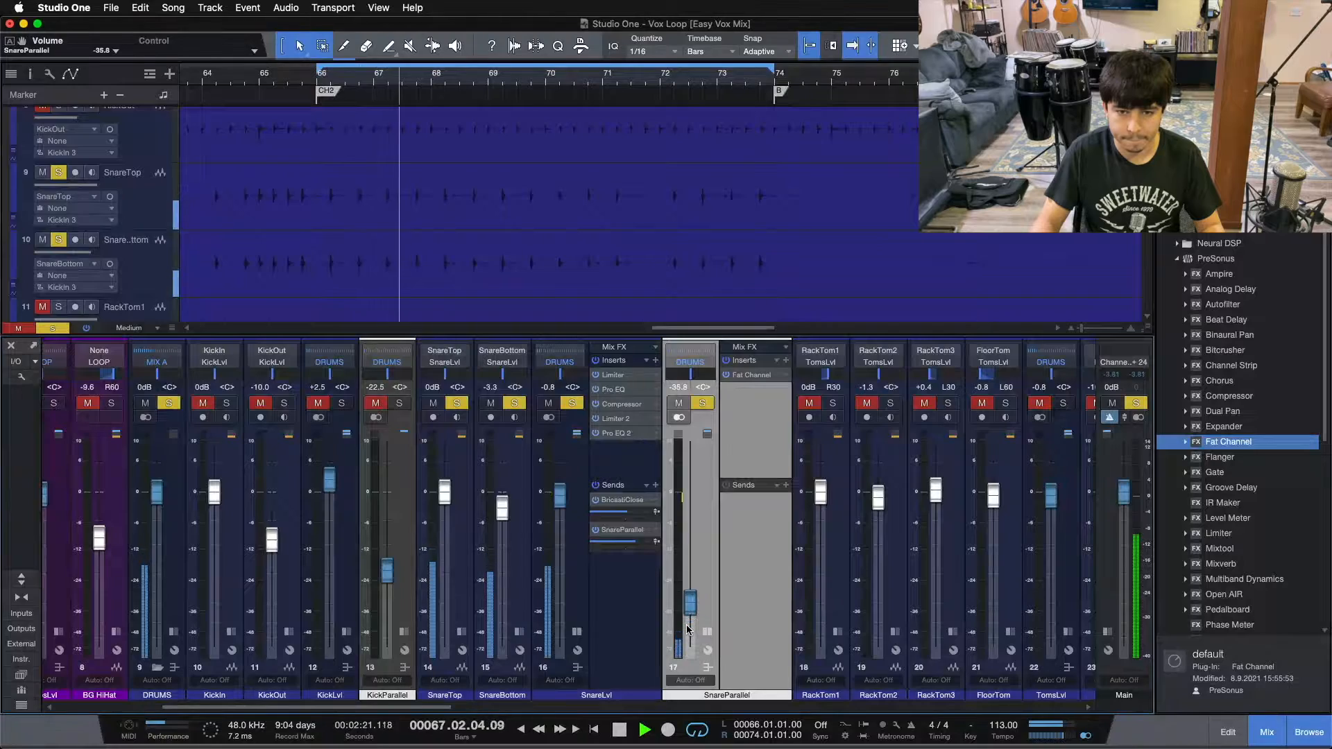
scroll(686, 624, up, 2)
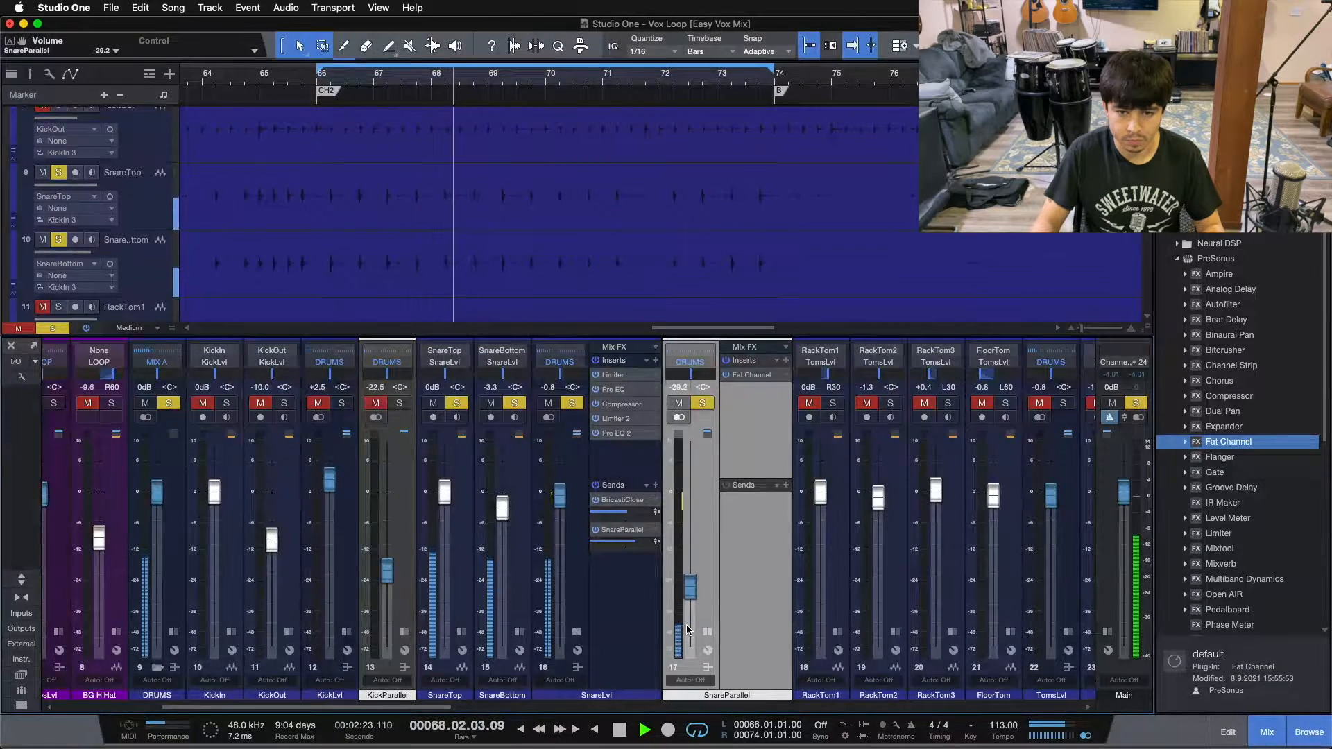
scroll(685, 625, up, 2)
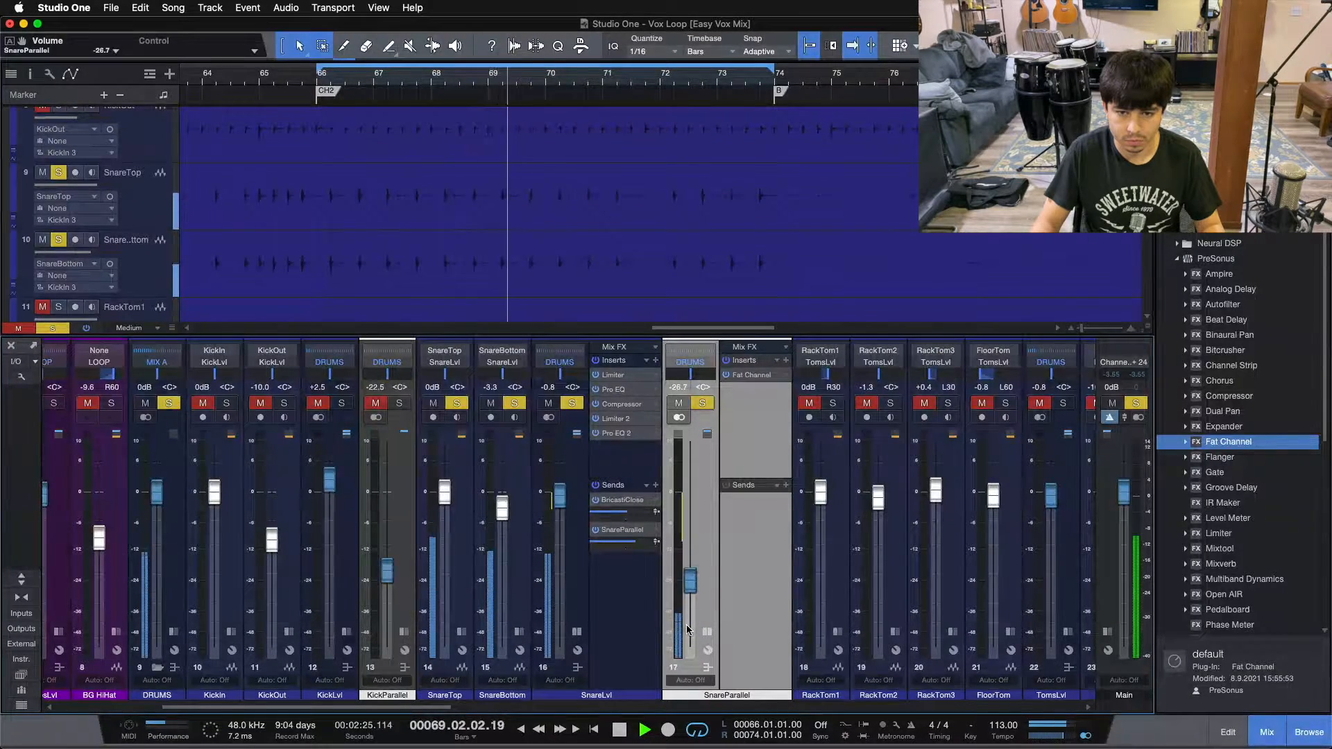
scroll(686, 629, up, 1)
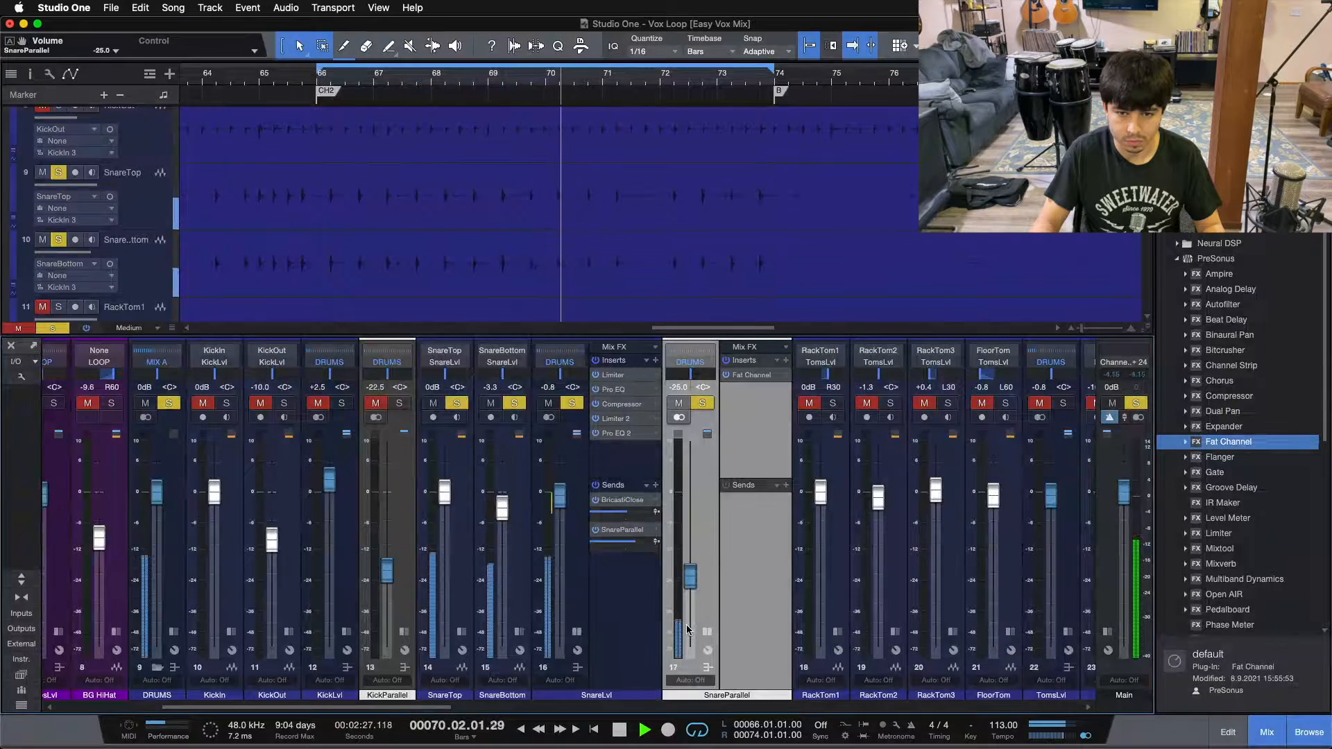
scroll(687, 629, down, 1)
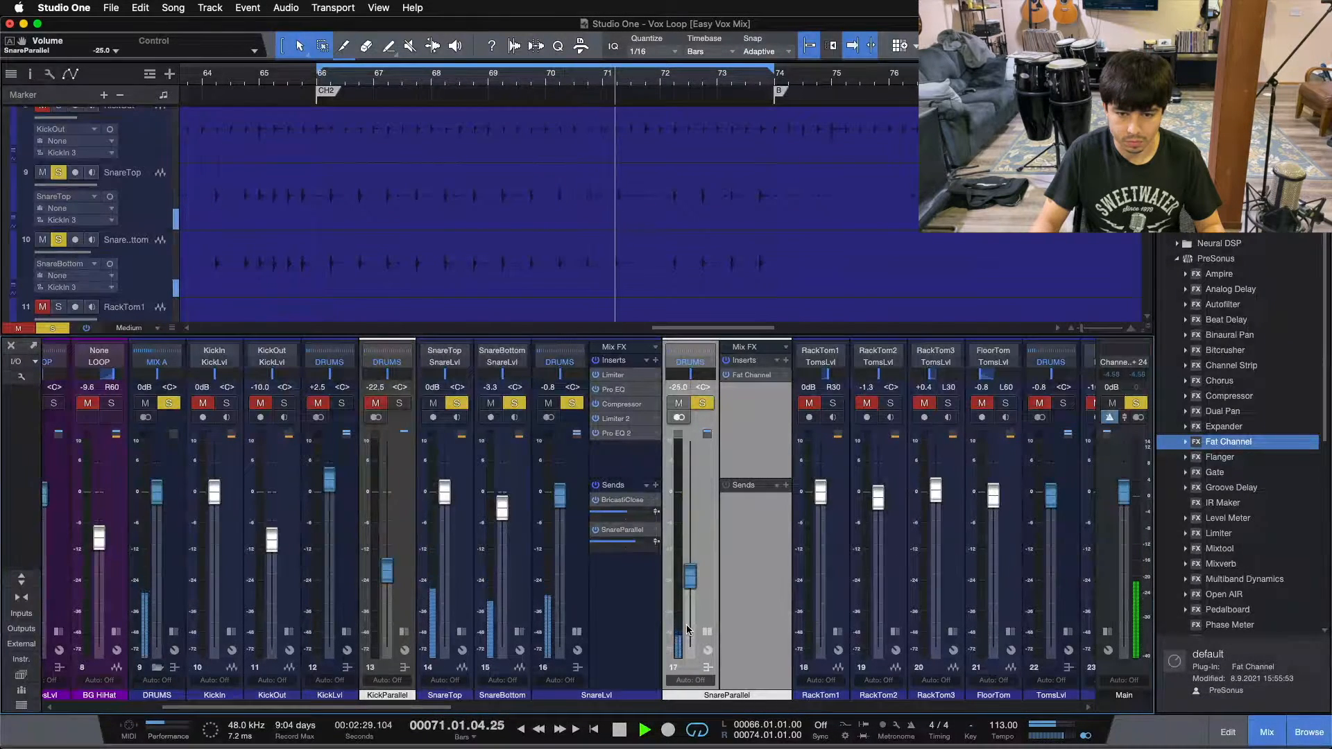
scroll(686, 629, up, 1)
scroll(687, 629, up, 1)
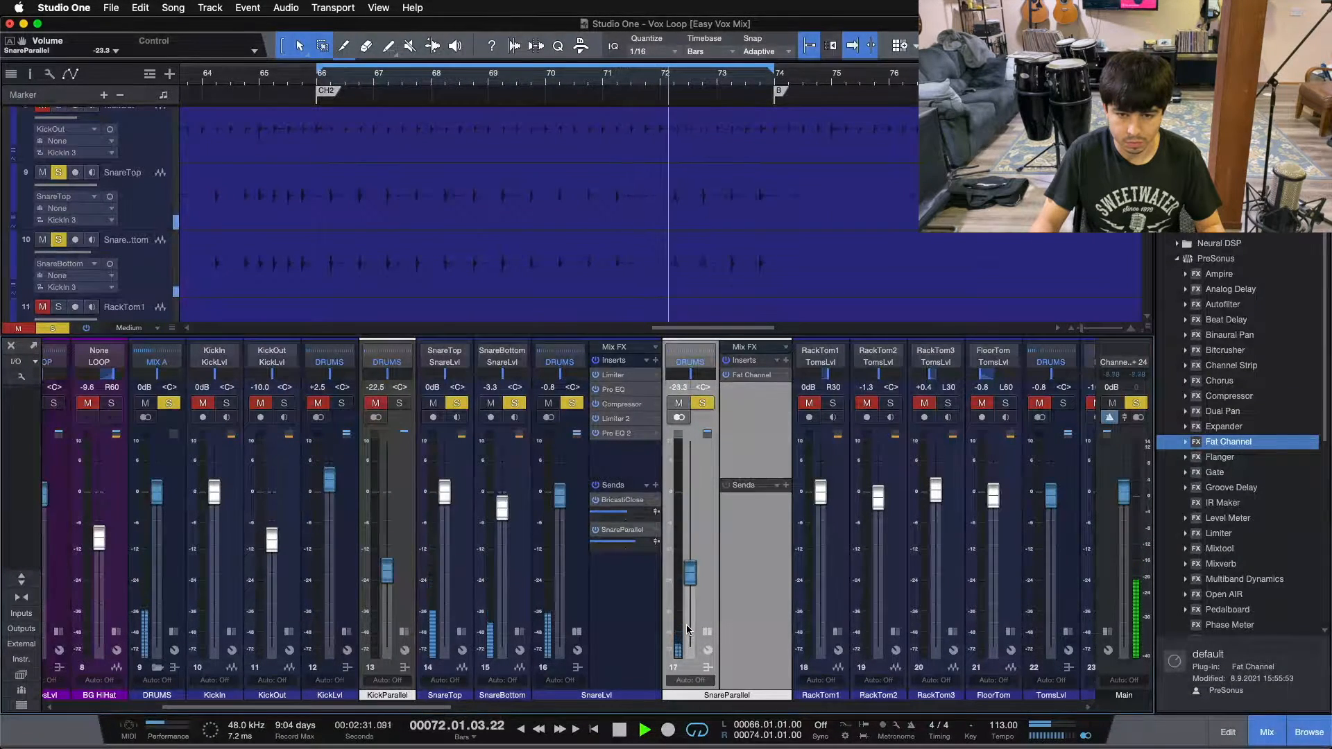
scroll(687, 629, down, 1)
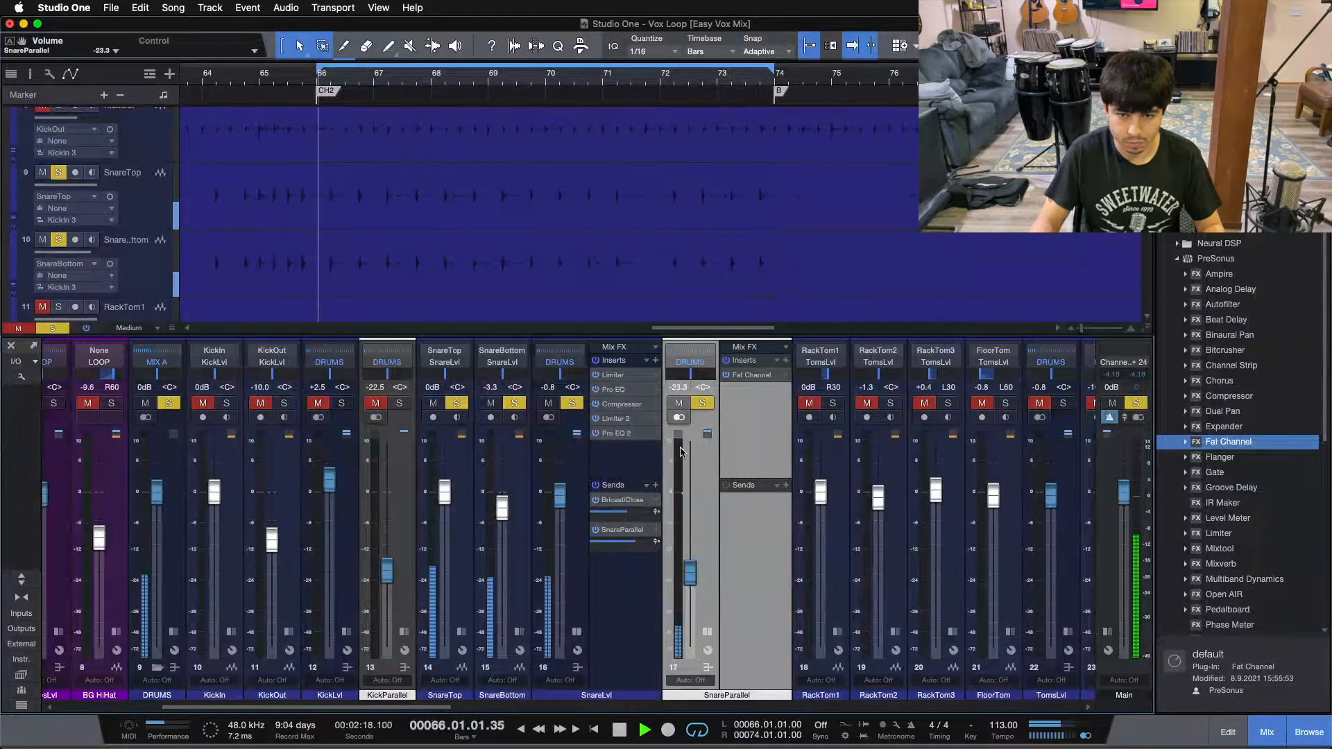
Step: Compare the snare with and without the SnareParallel bus, settle its fader at -22.5 dB and stop playback
click(703, 404)
click(703, 404)
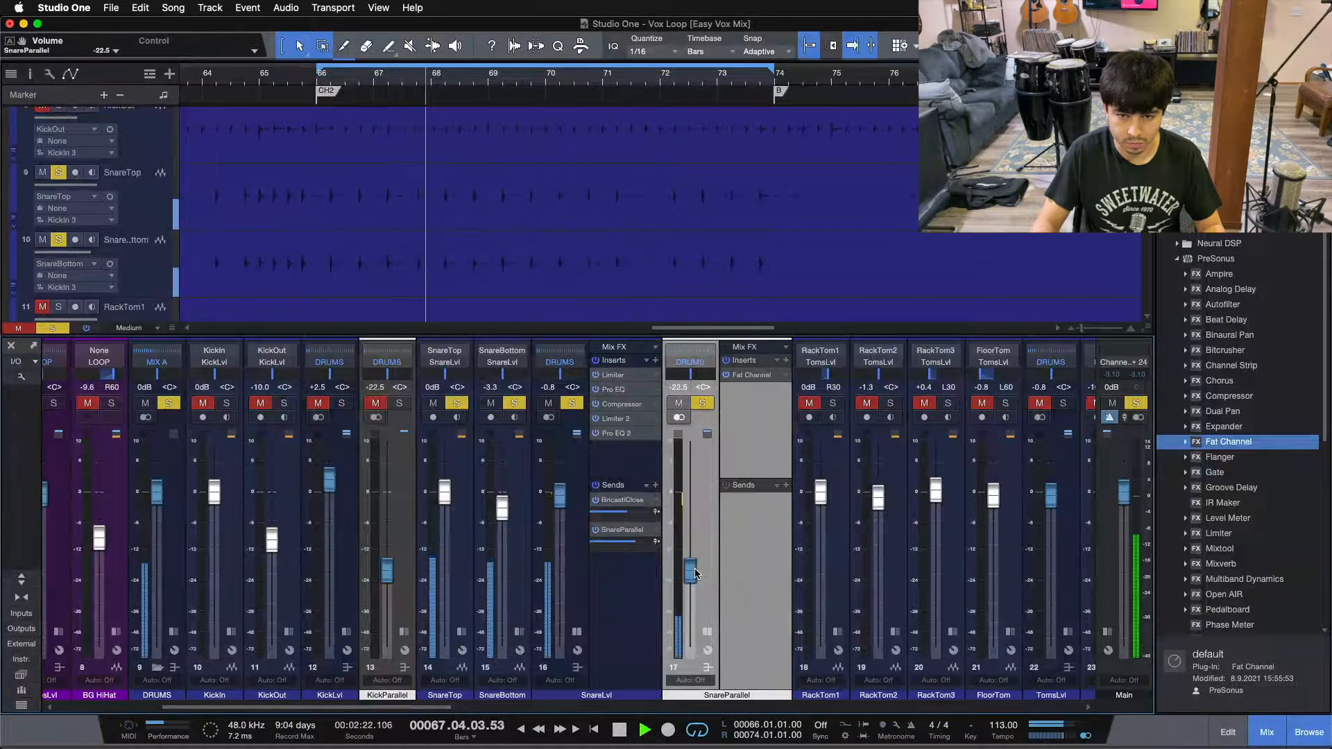
click(703, 405)
click(703, 404)
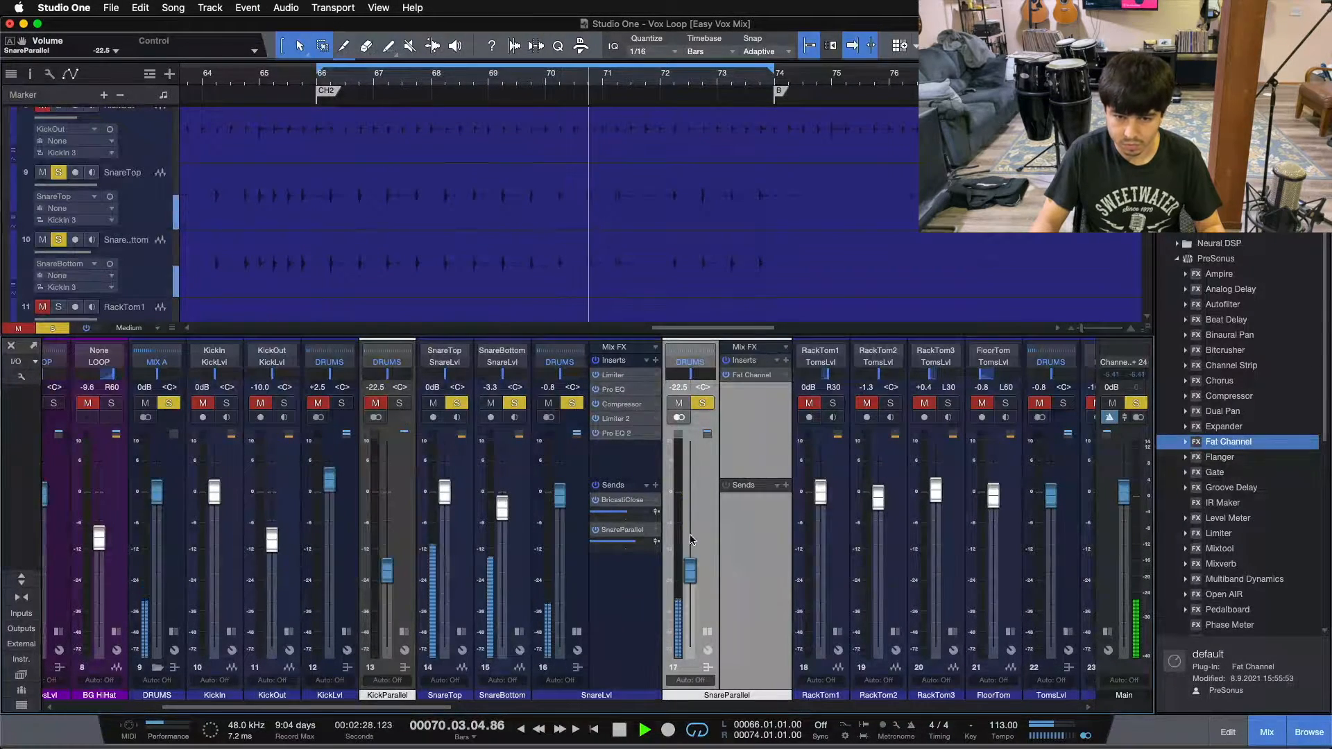
drag(688, 579, 688, 576)
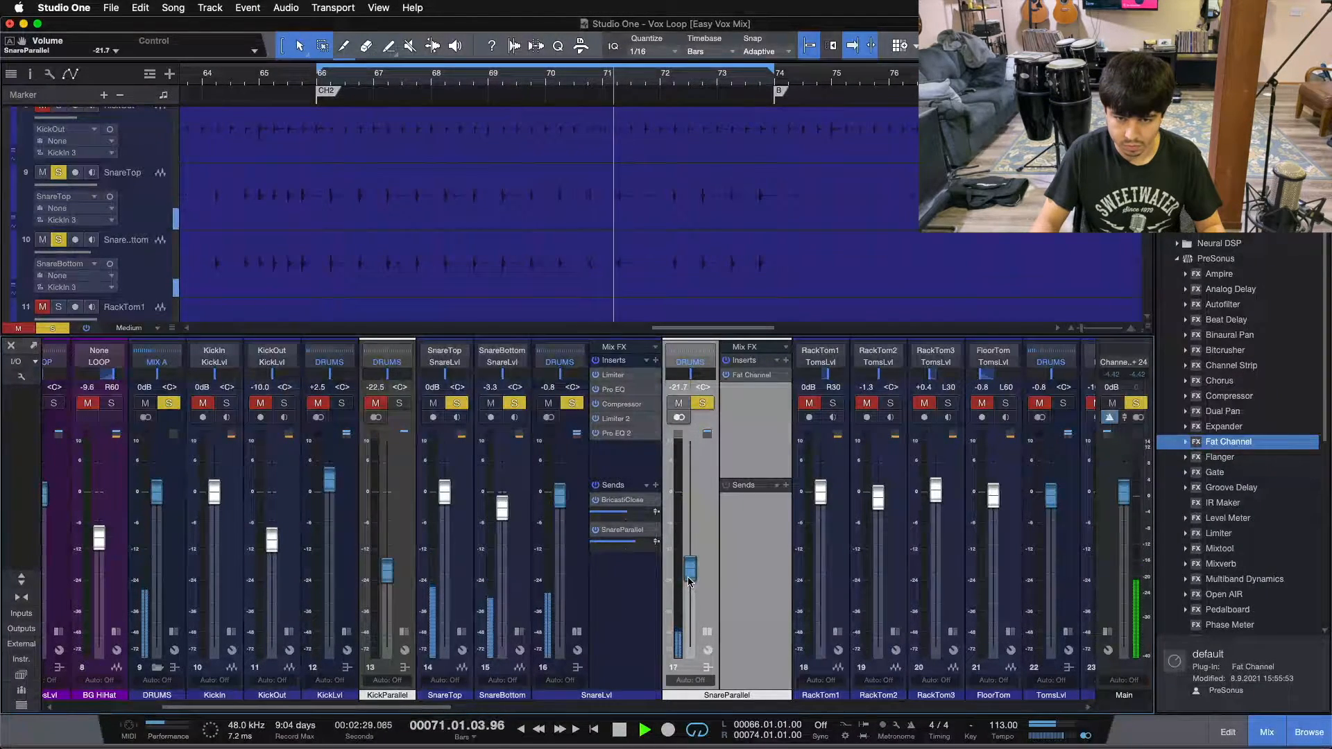
click(697, 405)
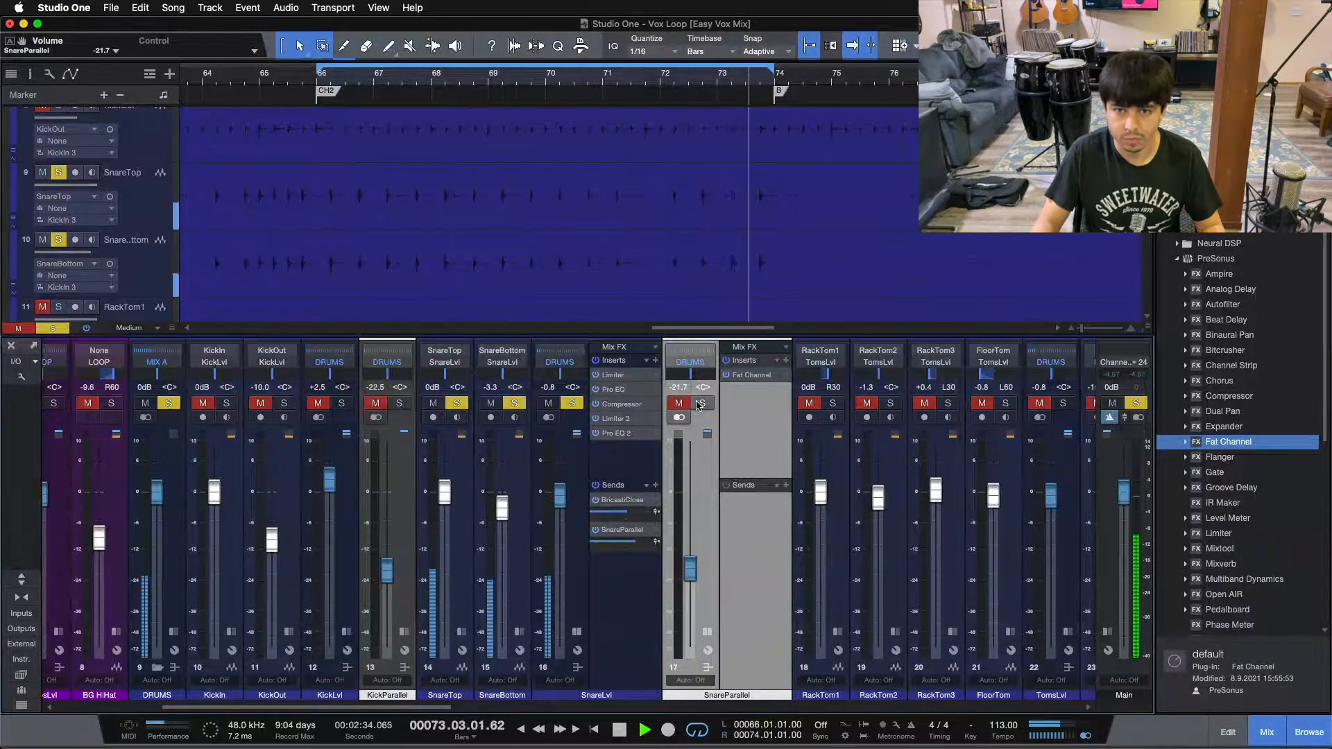
click(698, 404)
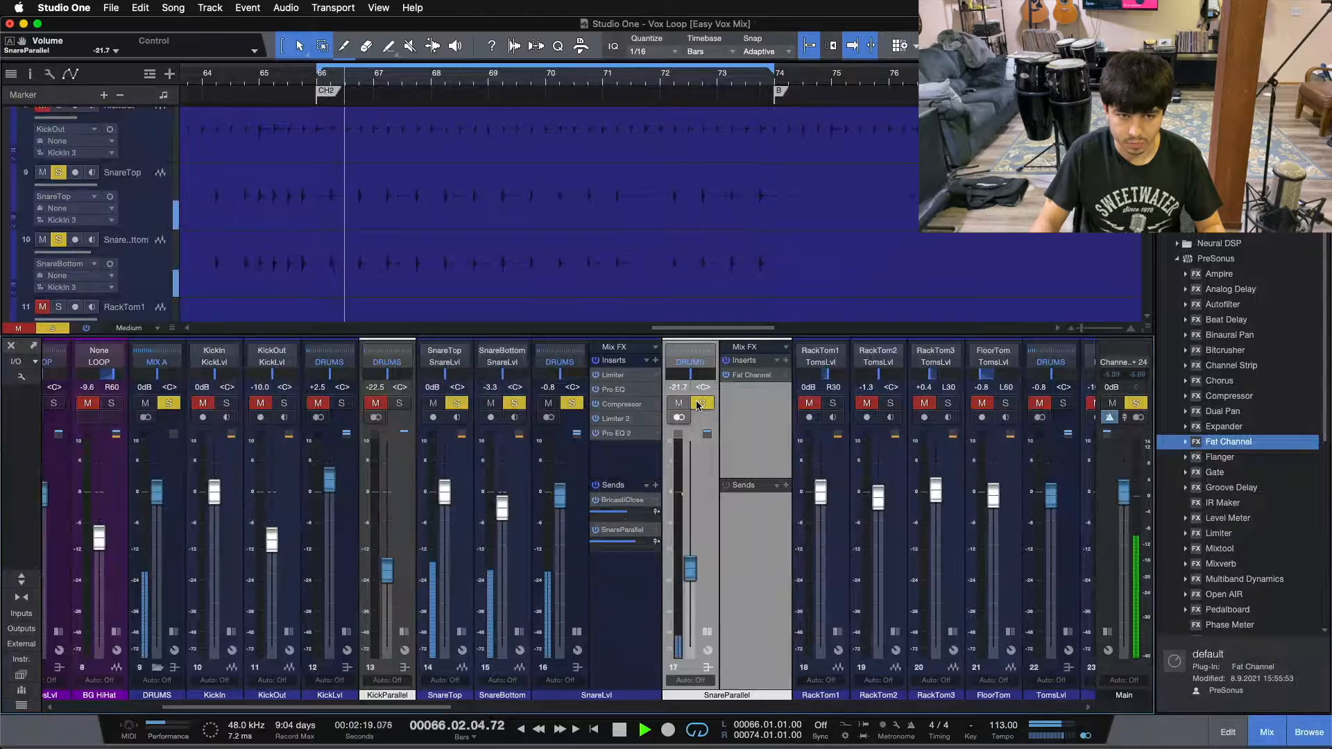
drag(690, 568, 692, 571)
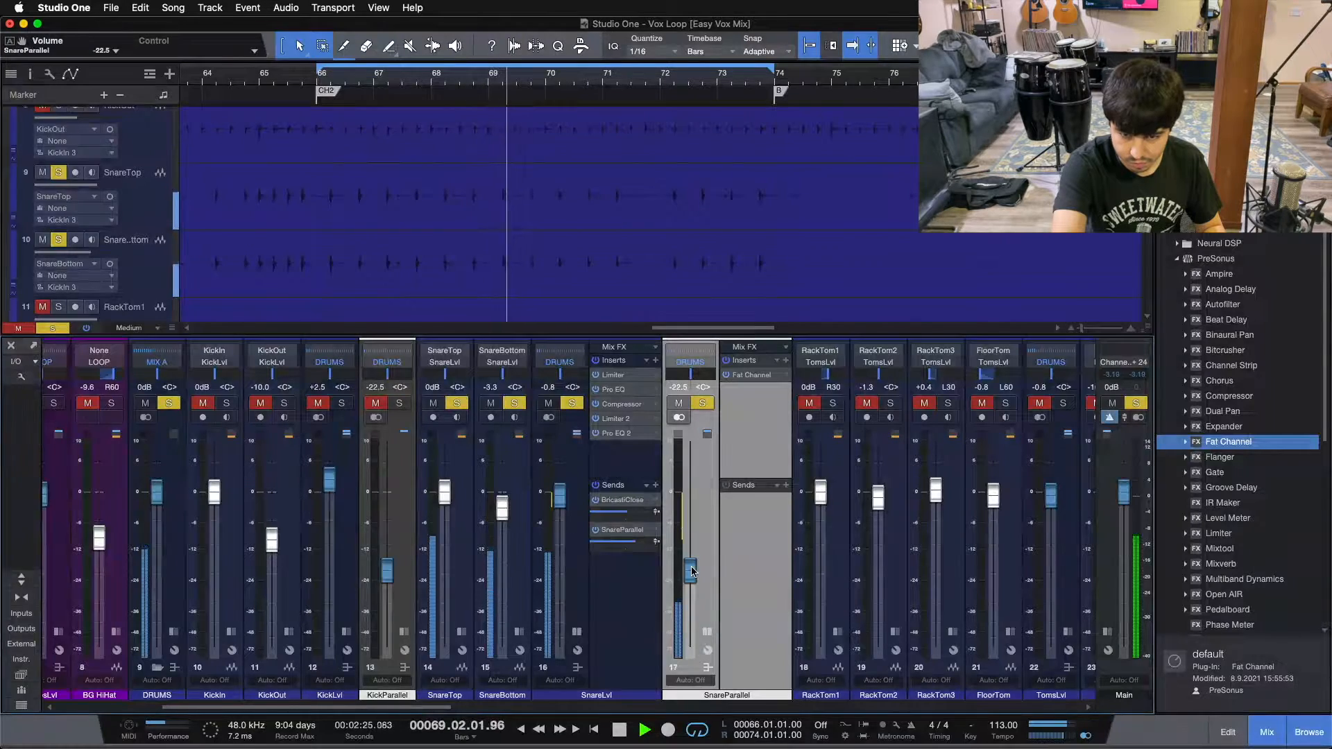
key(space)
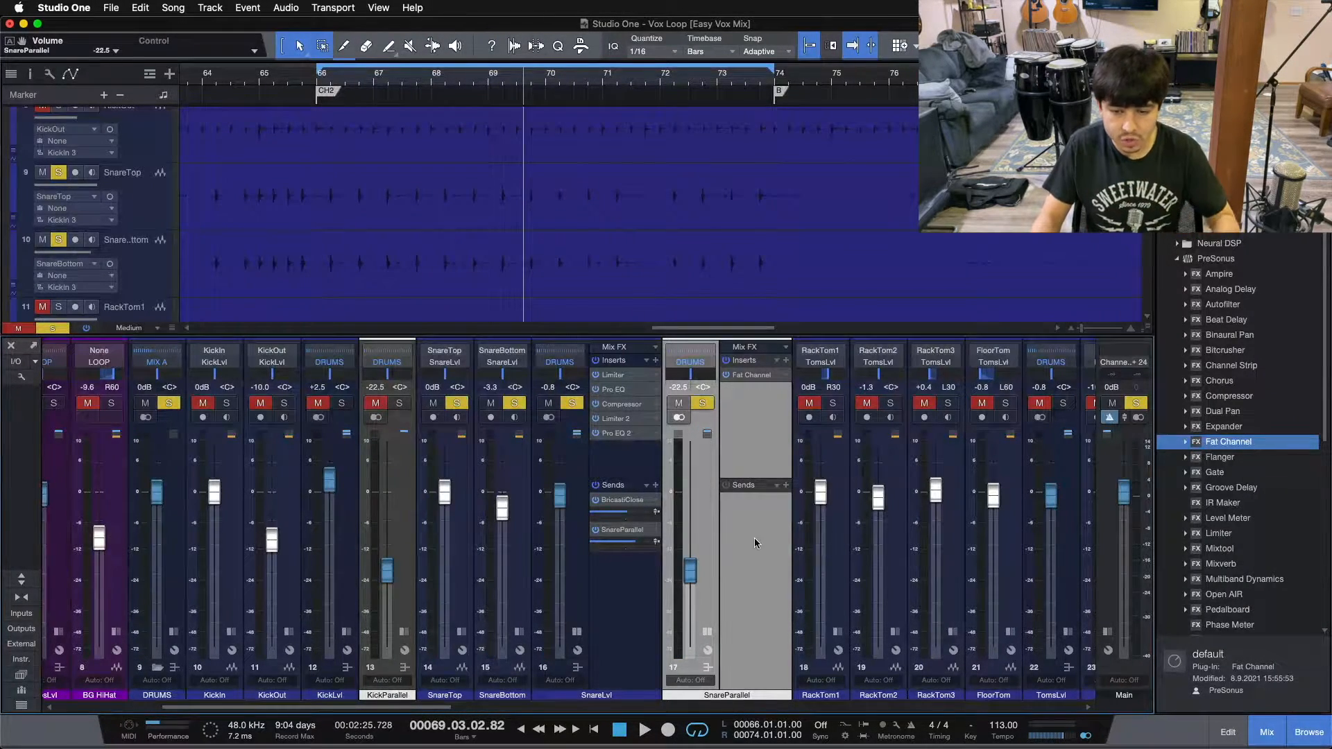
Step: Solo the KickParallel and SnareParallel buses without their dry level buses and play the loop from bar 66
click(400, 404)
click(400, 404)
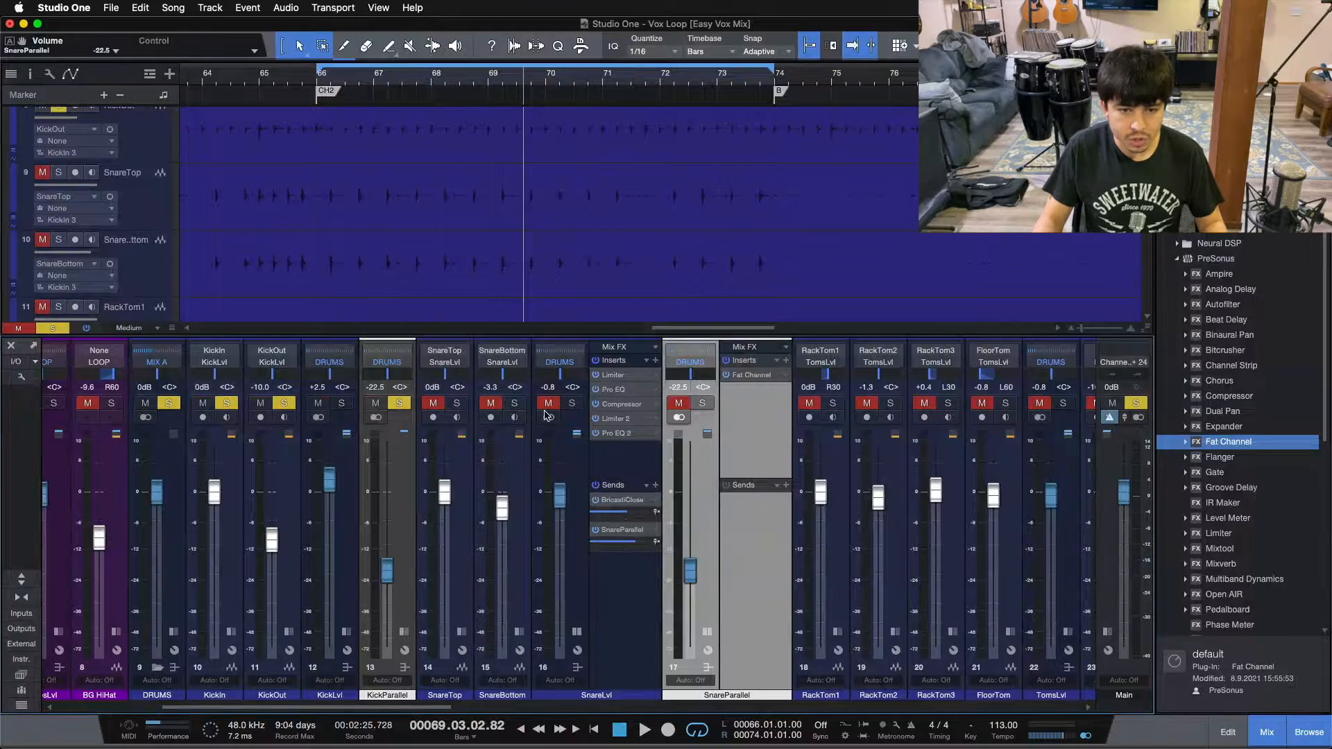
click(702, 404)
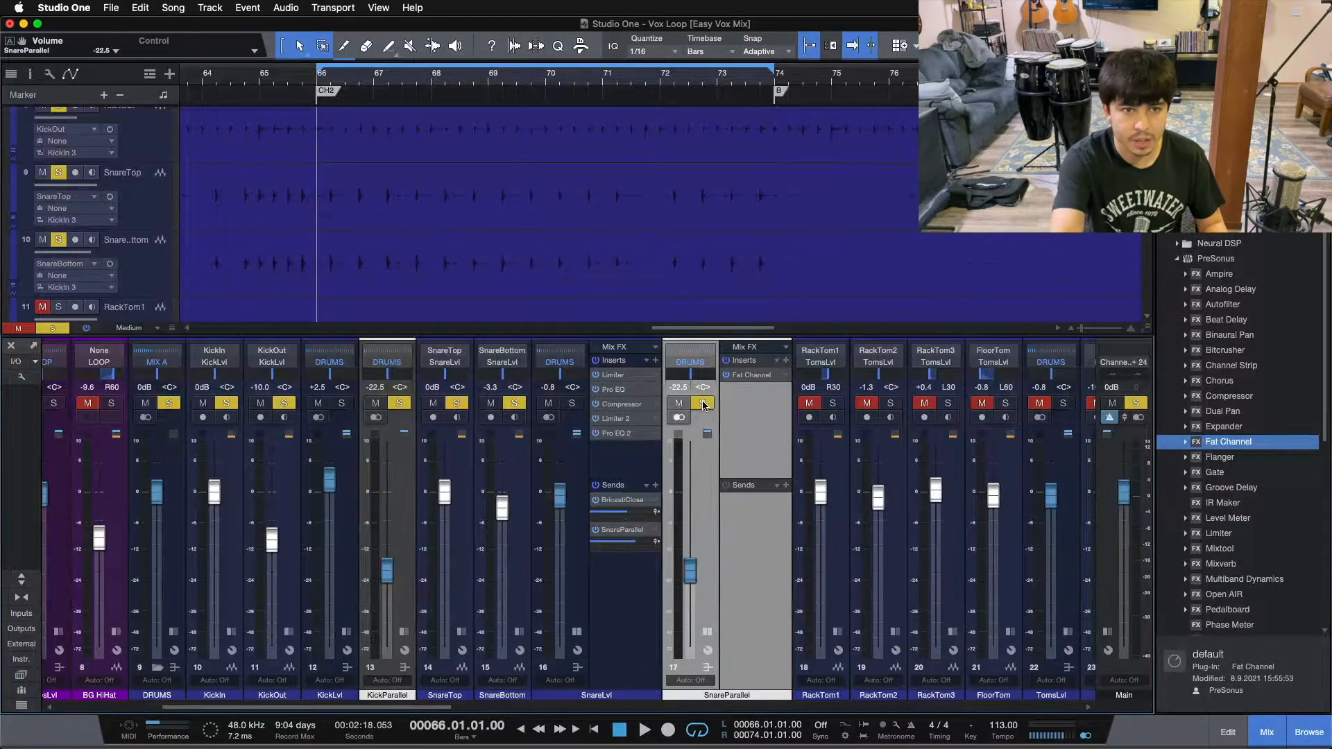
key(space)
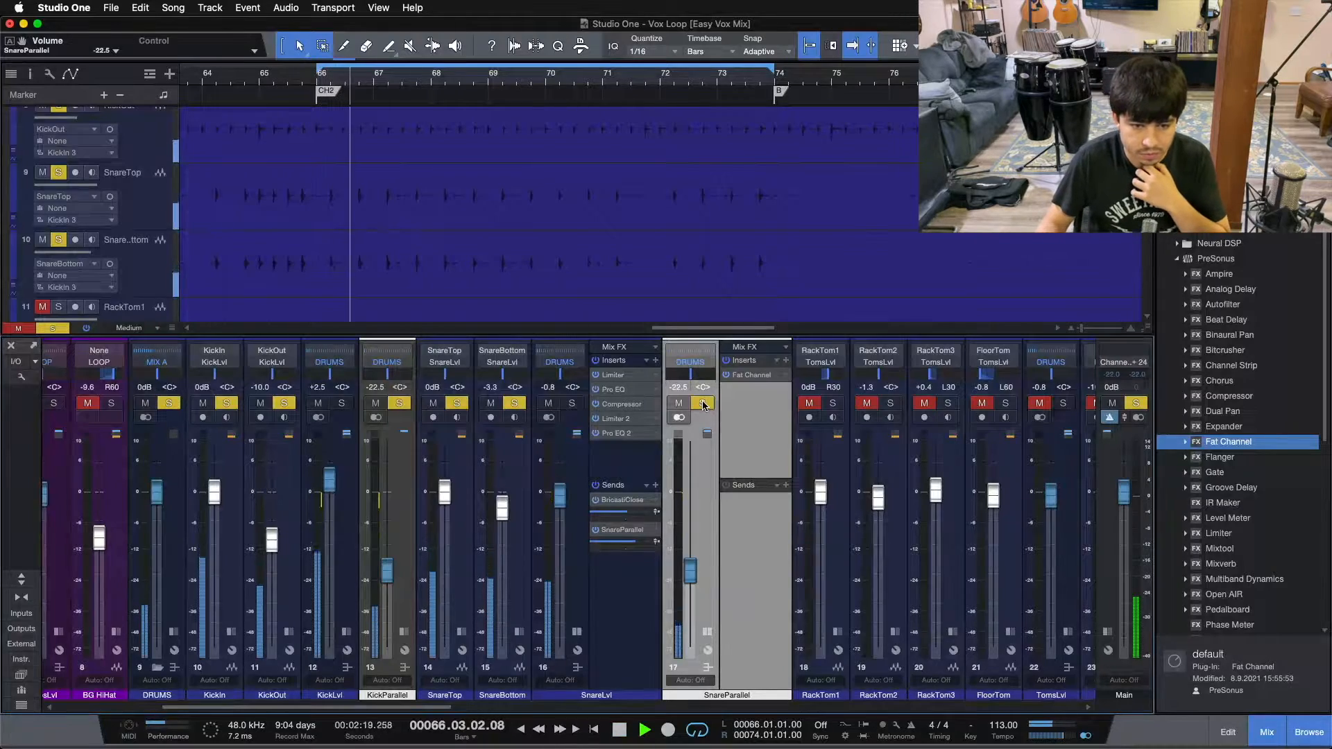
Step: Set the SnareParallel fader to -21.7 dB to balance it against KickParallel
drag(691, 570, 693, 575)
scroll(693, 574, up, 1)
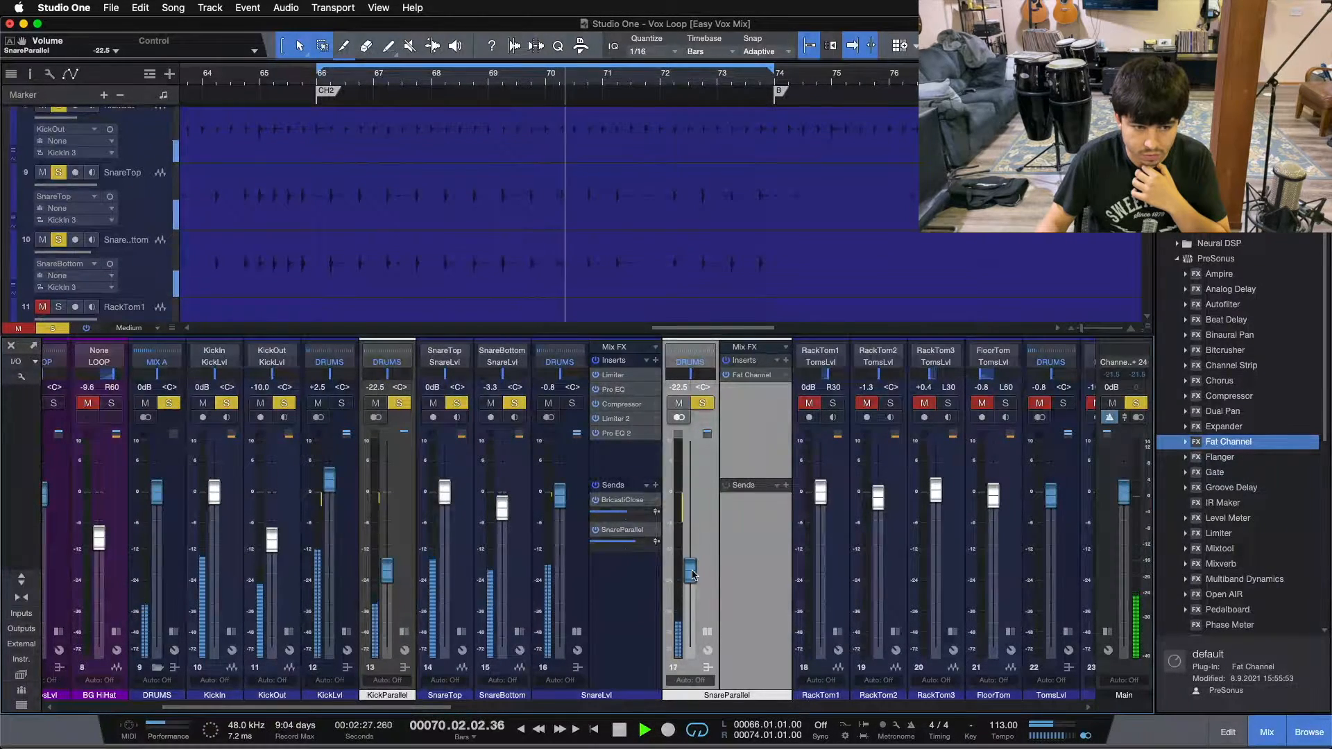
scroll(693, 574, up, 1)
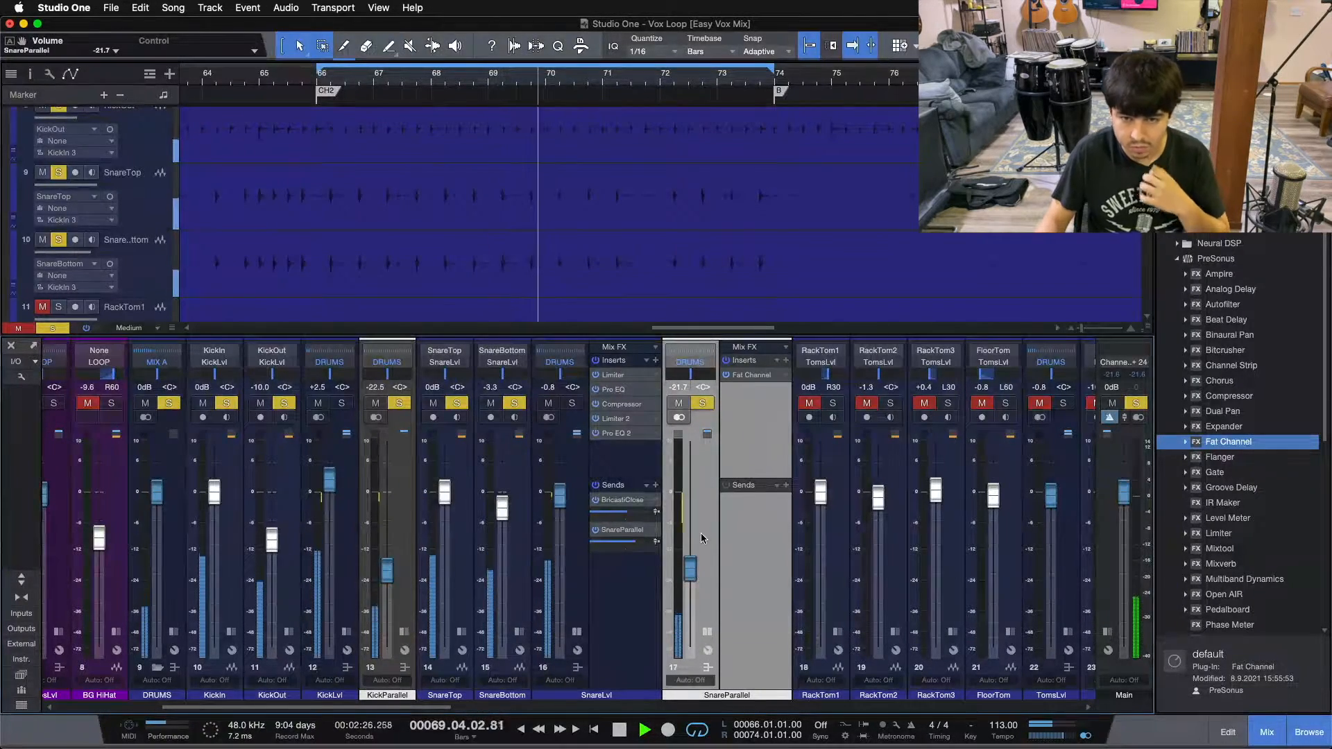
Step: Clear all solos and collapse the expanded insert and send sections of the KickParallel, SnareParallel and SnareLvl channels
click(404, 632)
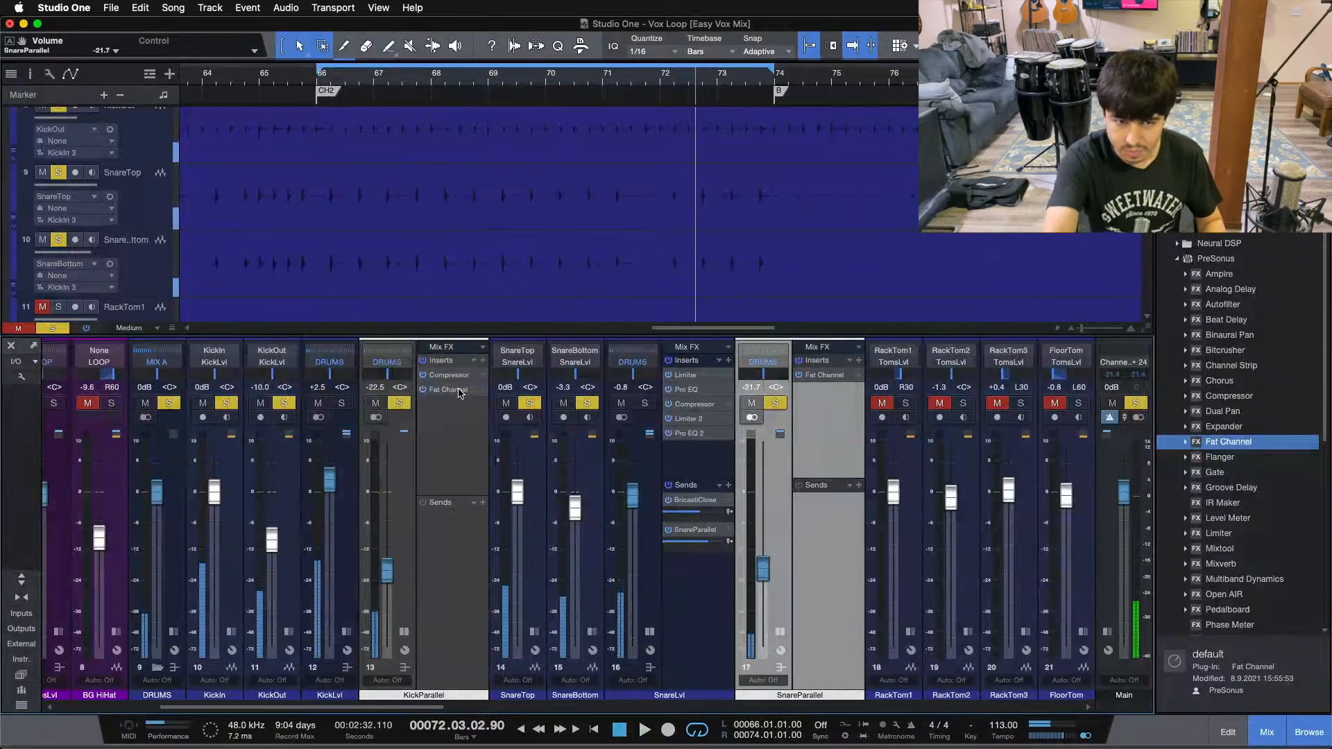
key(shift+s)
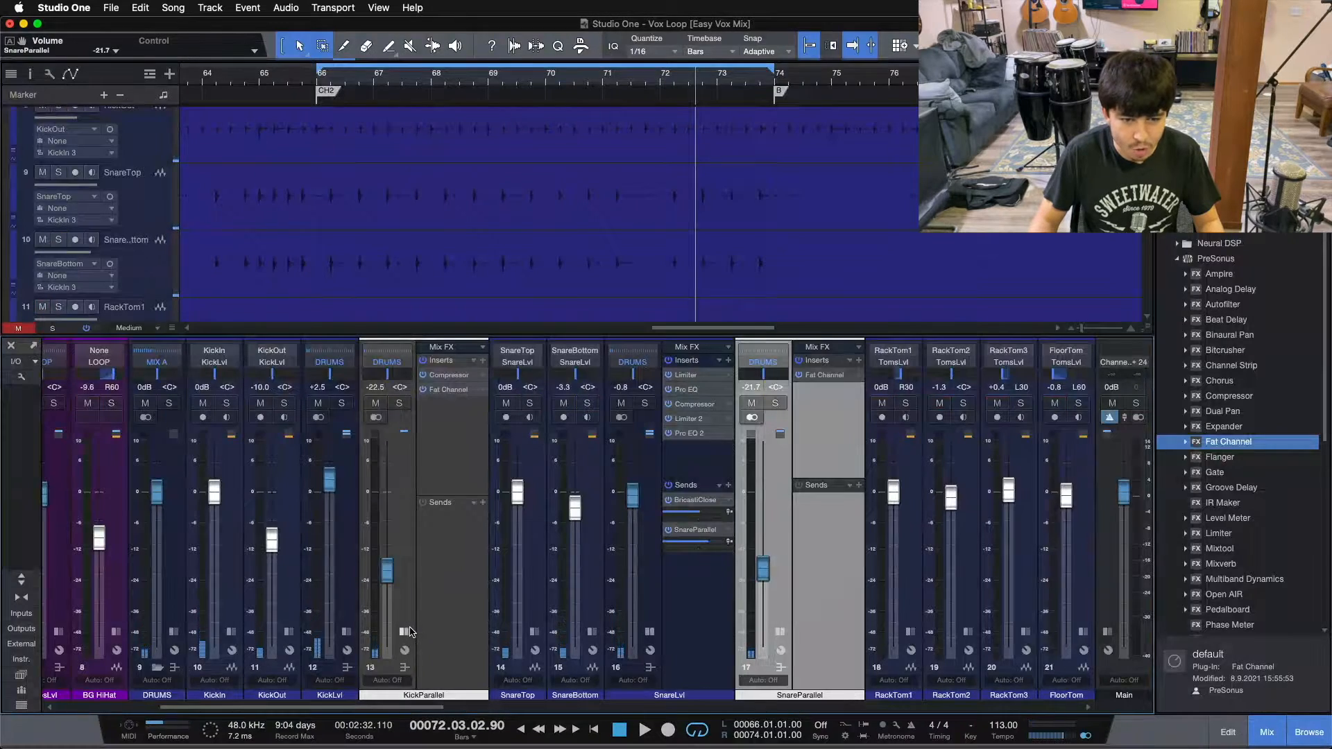
click(406, 631)
click(708, 631)
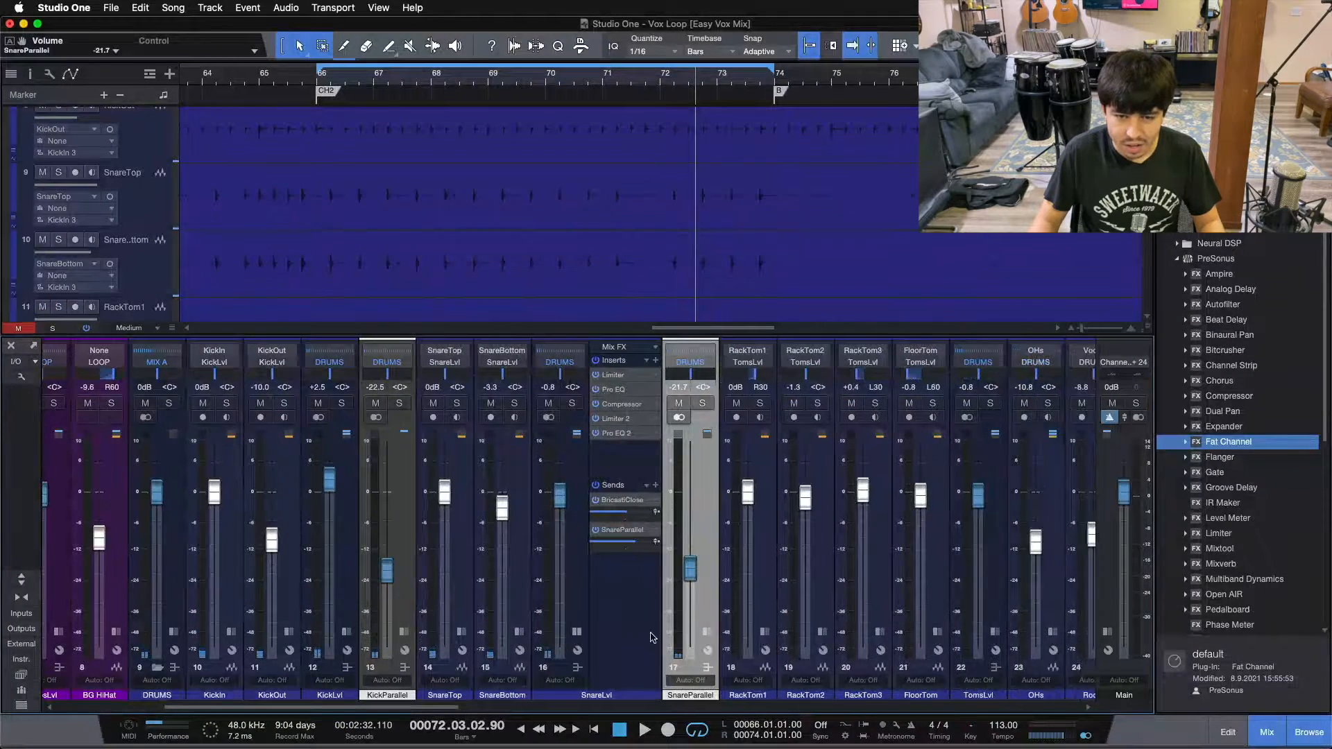
click(576, 632)
Step: Solo the KickLvl and SnareLvl buses, and select the KickParallel and SnareParallel channels together
click(351, 580)
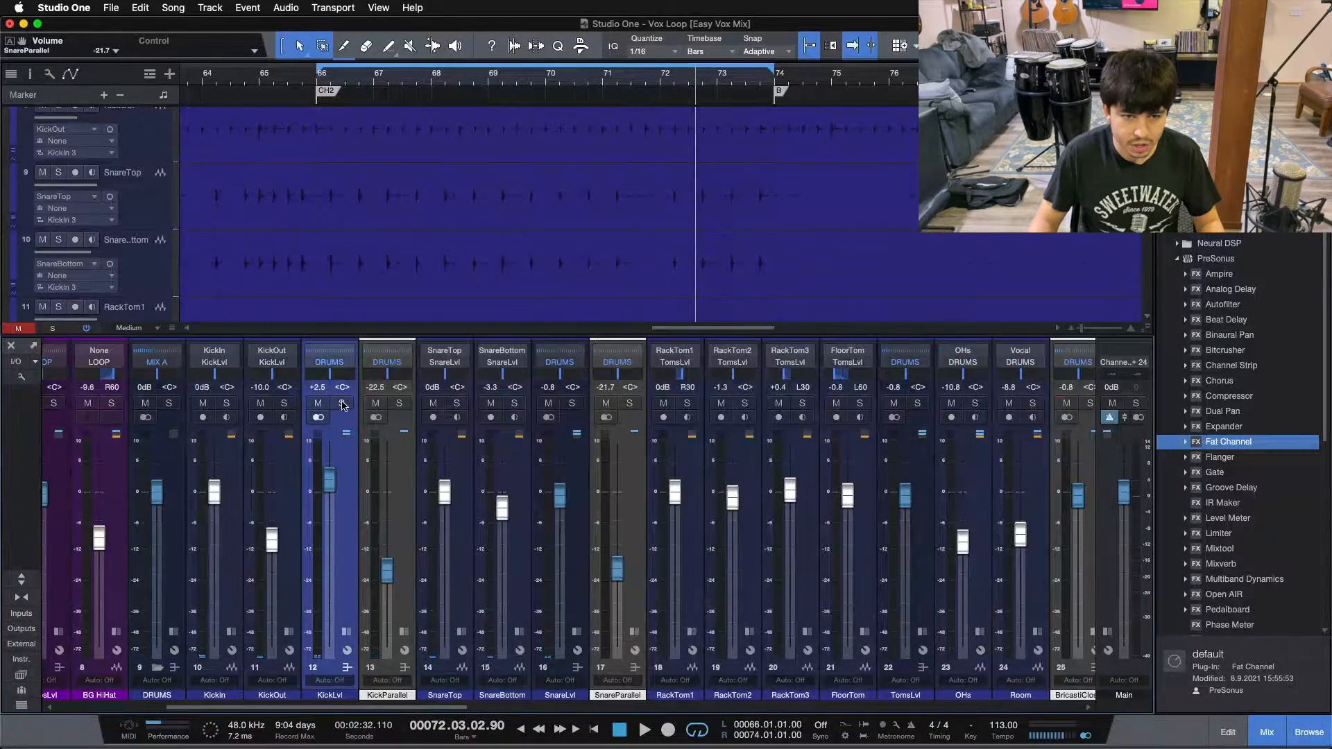
click(343, 403)
click(572, 403)
click(410, 582)
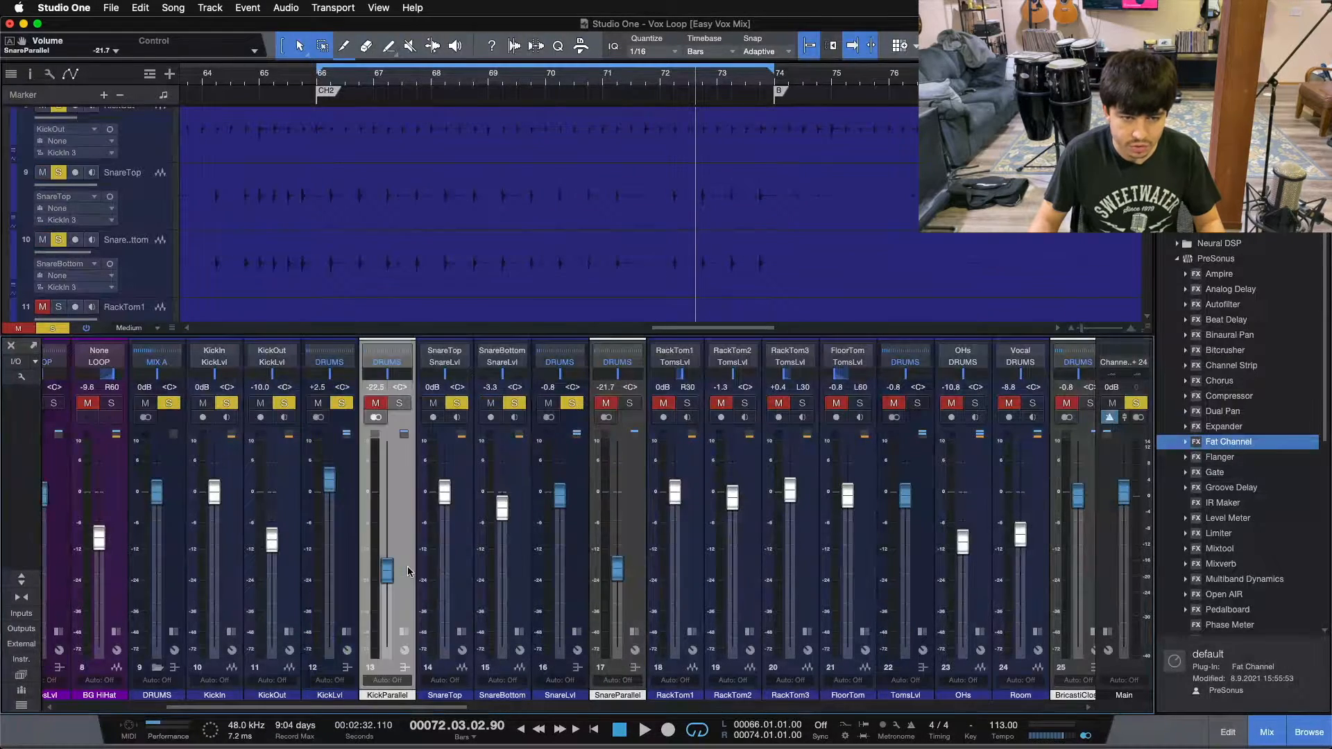
click(634, 494)
click(629, 404)
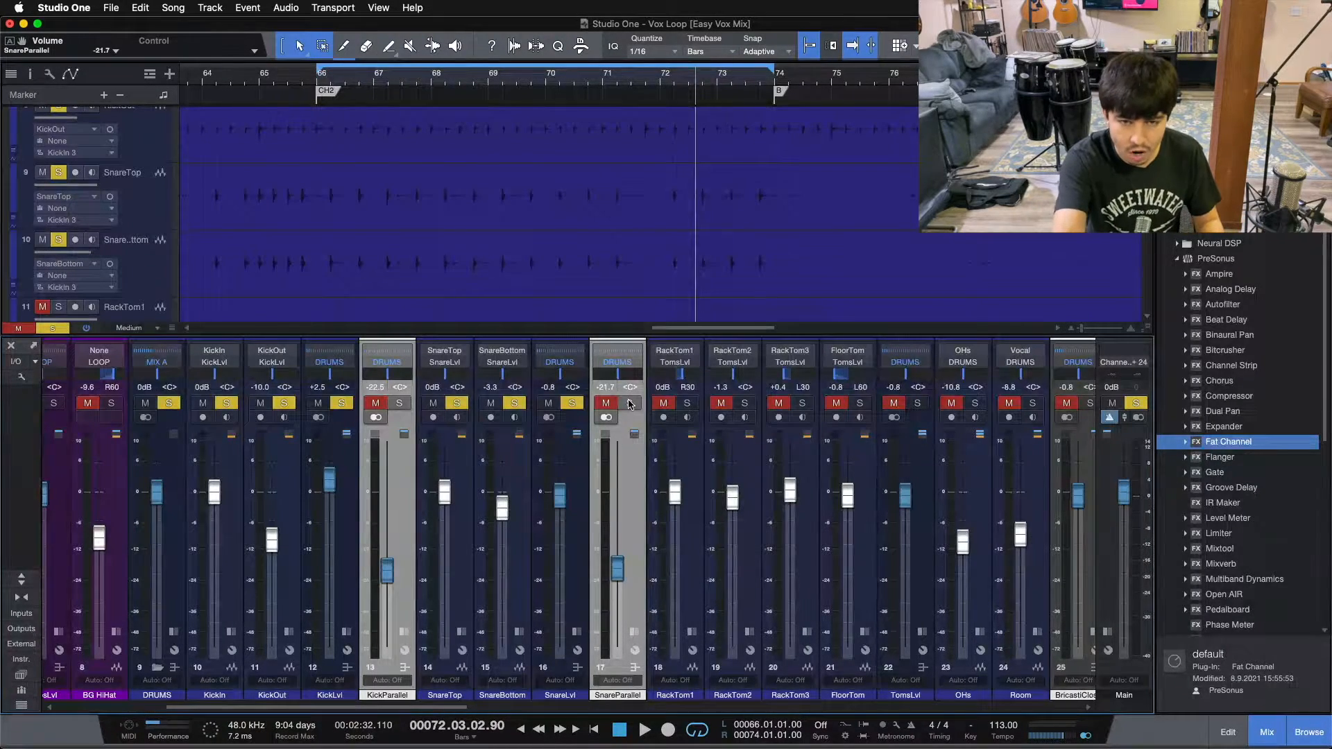
key(super+s)
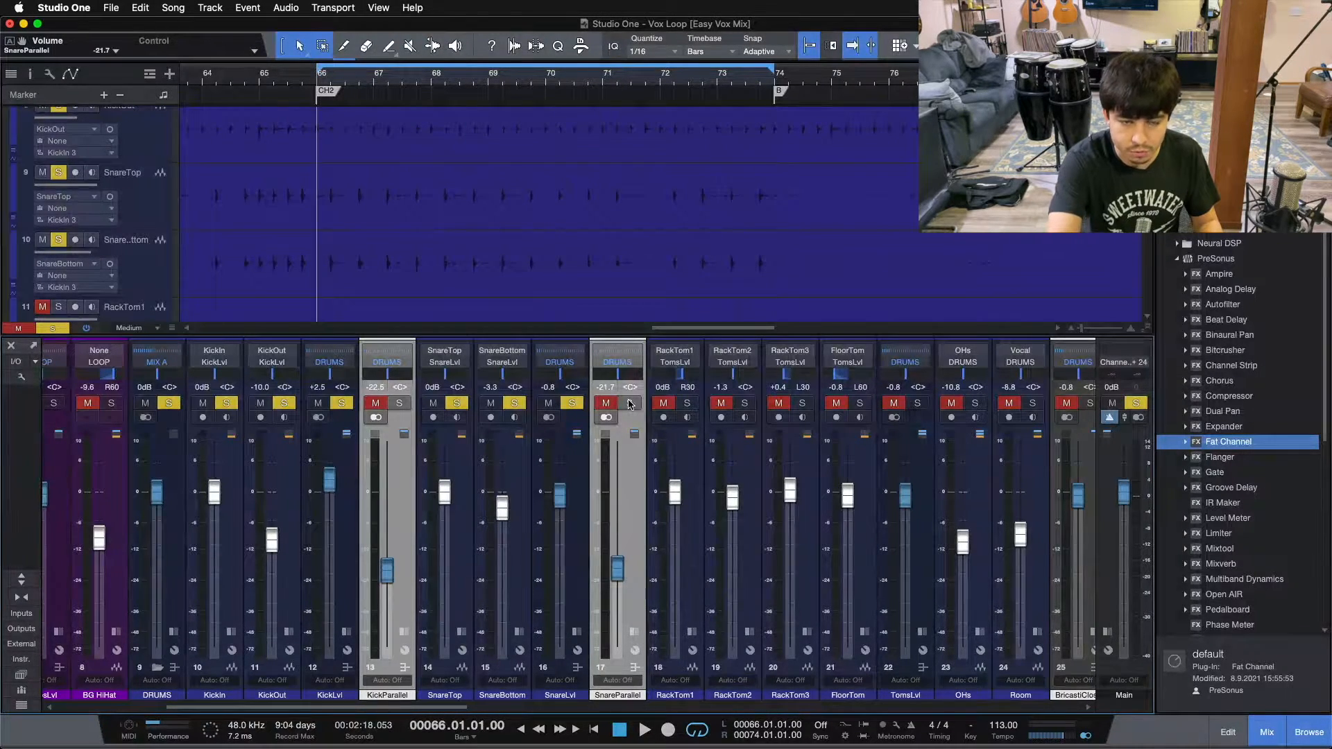
Step: Play the loop from bar 66, add both parallel buses to the solo and raise the SnareParallel fader to -20.8 dB
key(space)
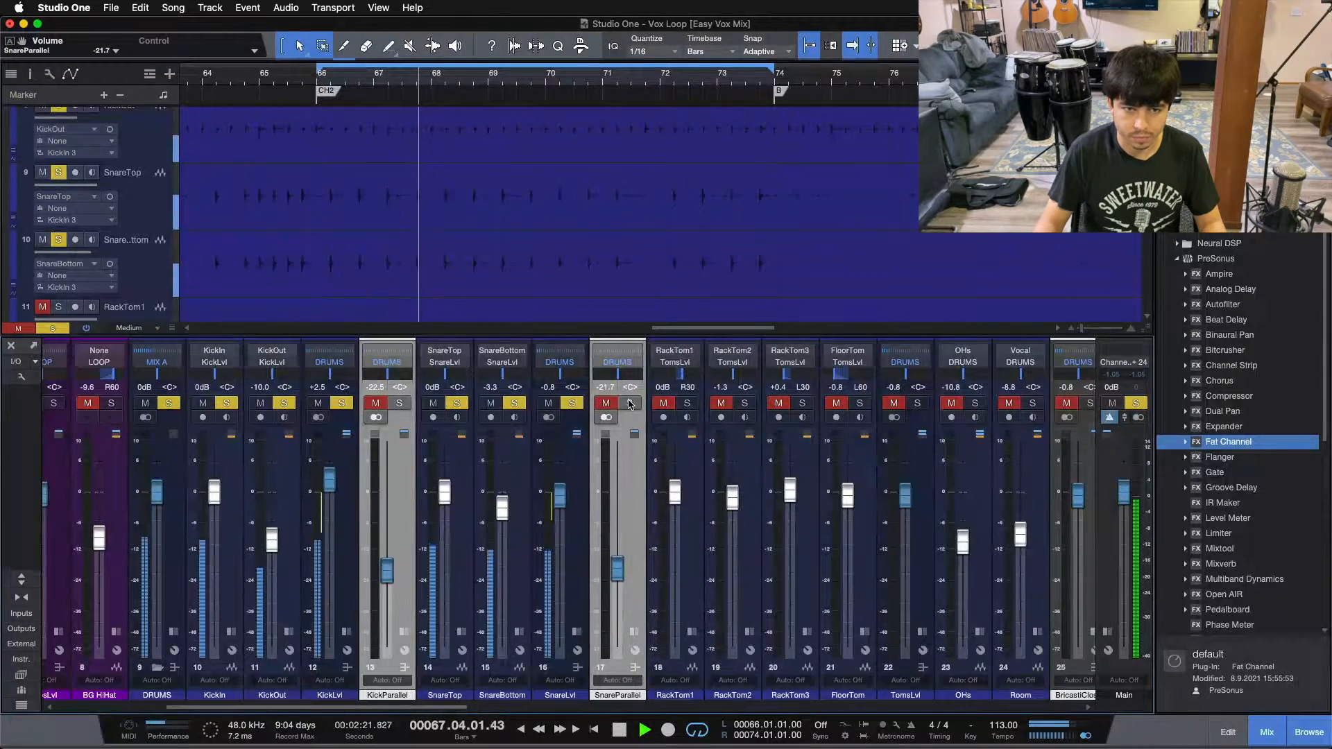
click(630, 404)
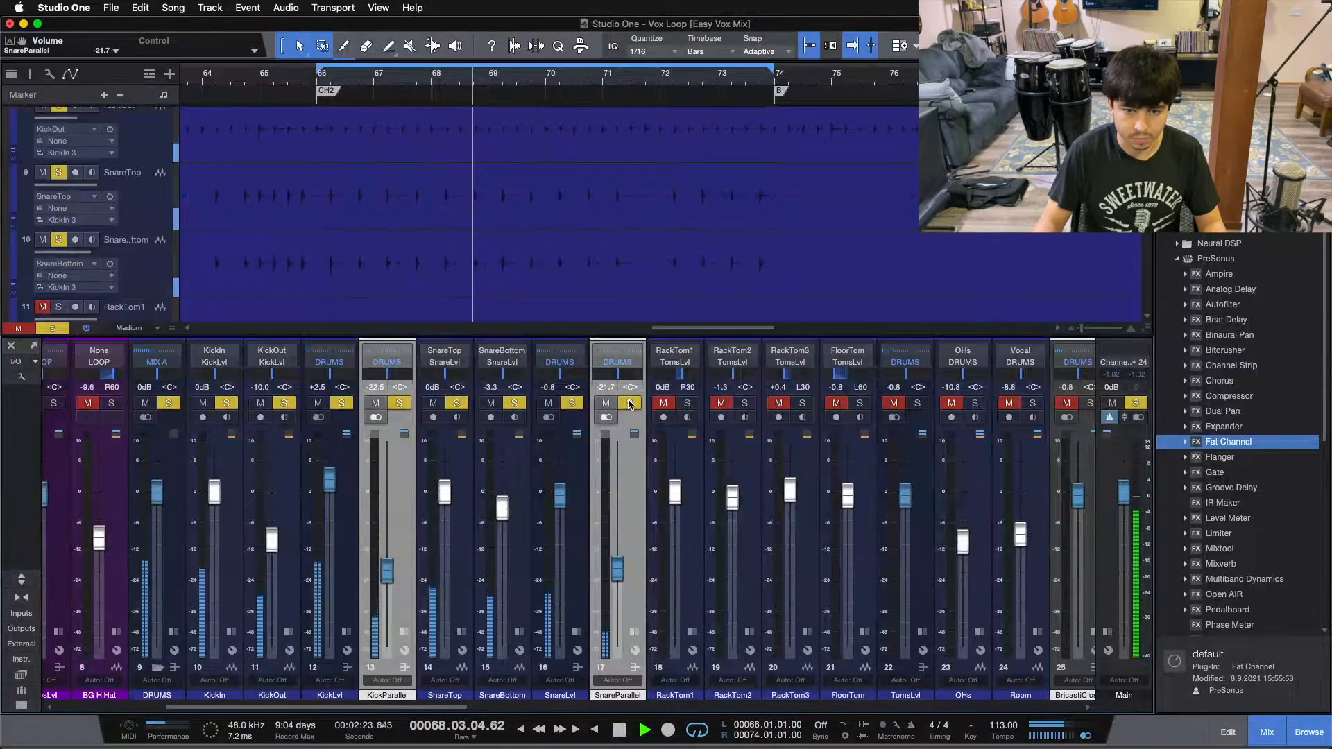
drag(616, 574, 617, 571)
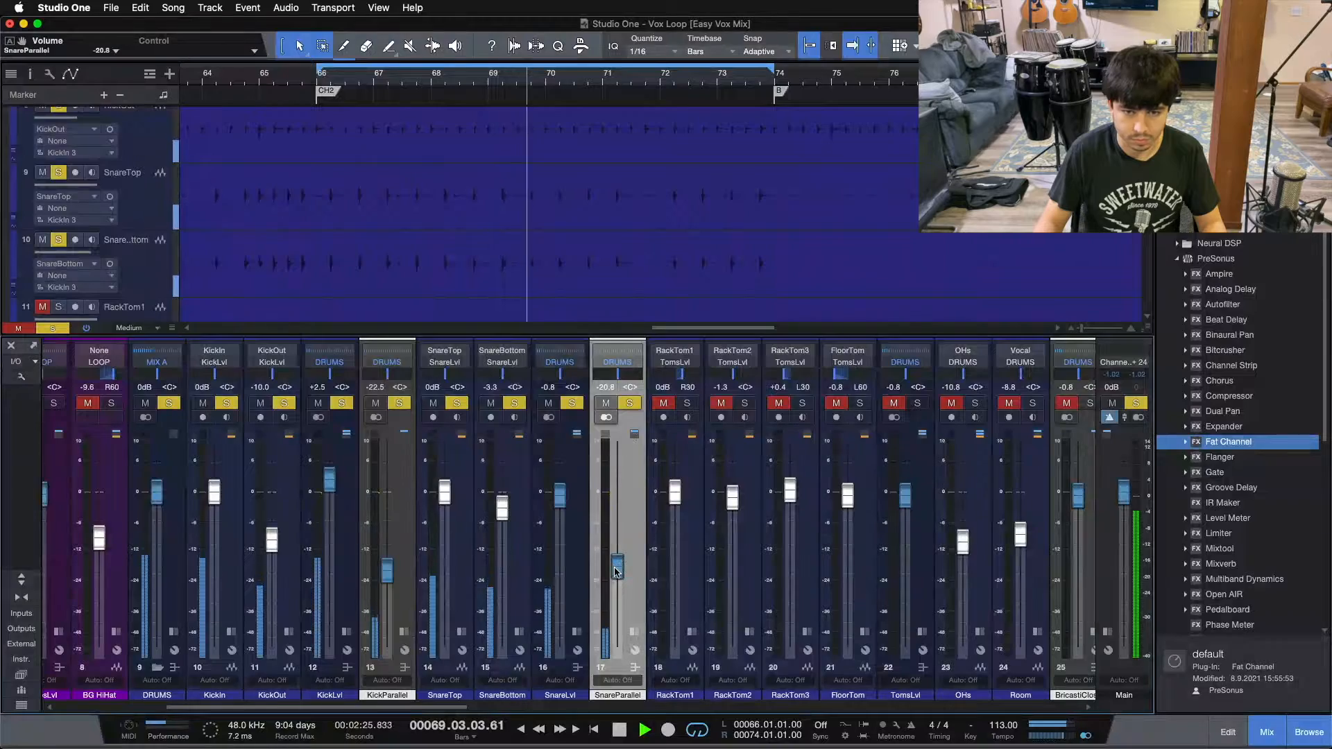
Step: Reselect both parallel buses and toggle their solos together to compare the kick and snare with and without parallel compression
super+click(403, 475)
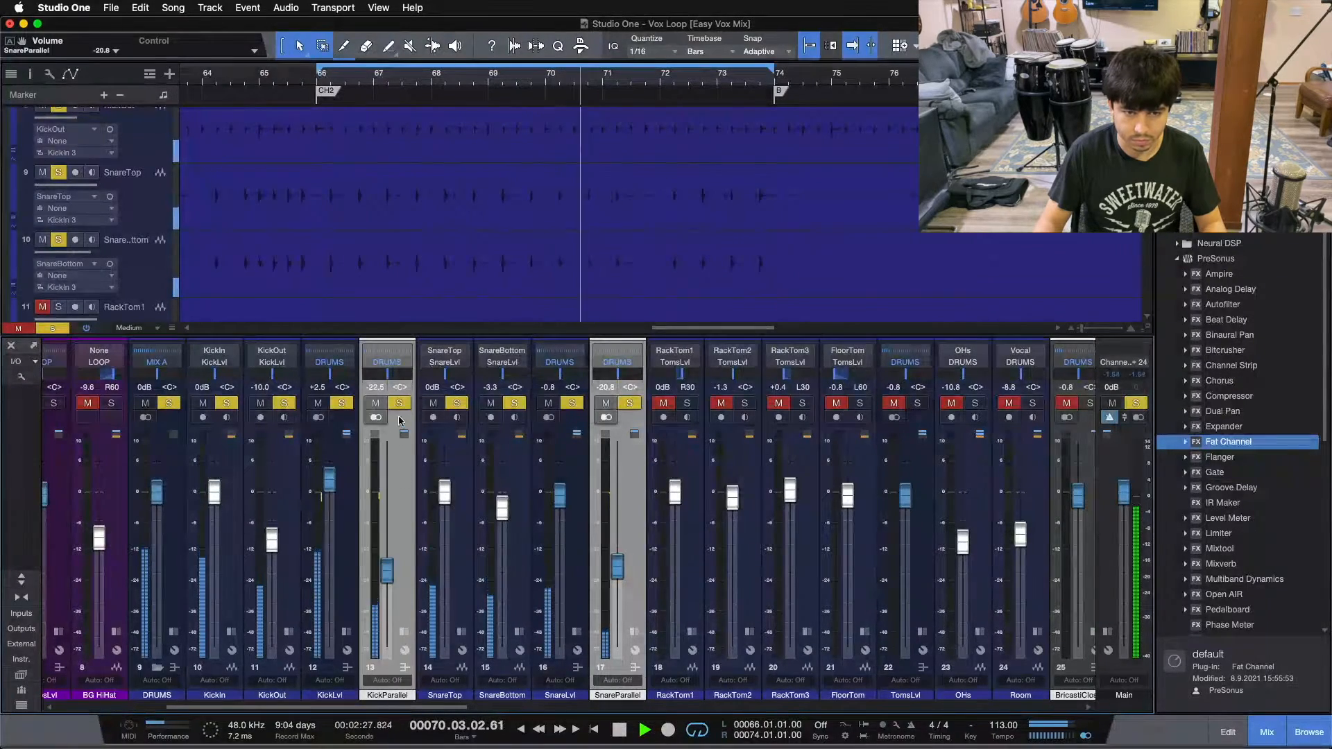
click(399, 403)
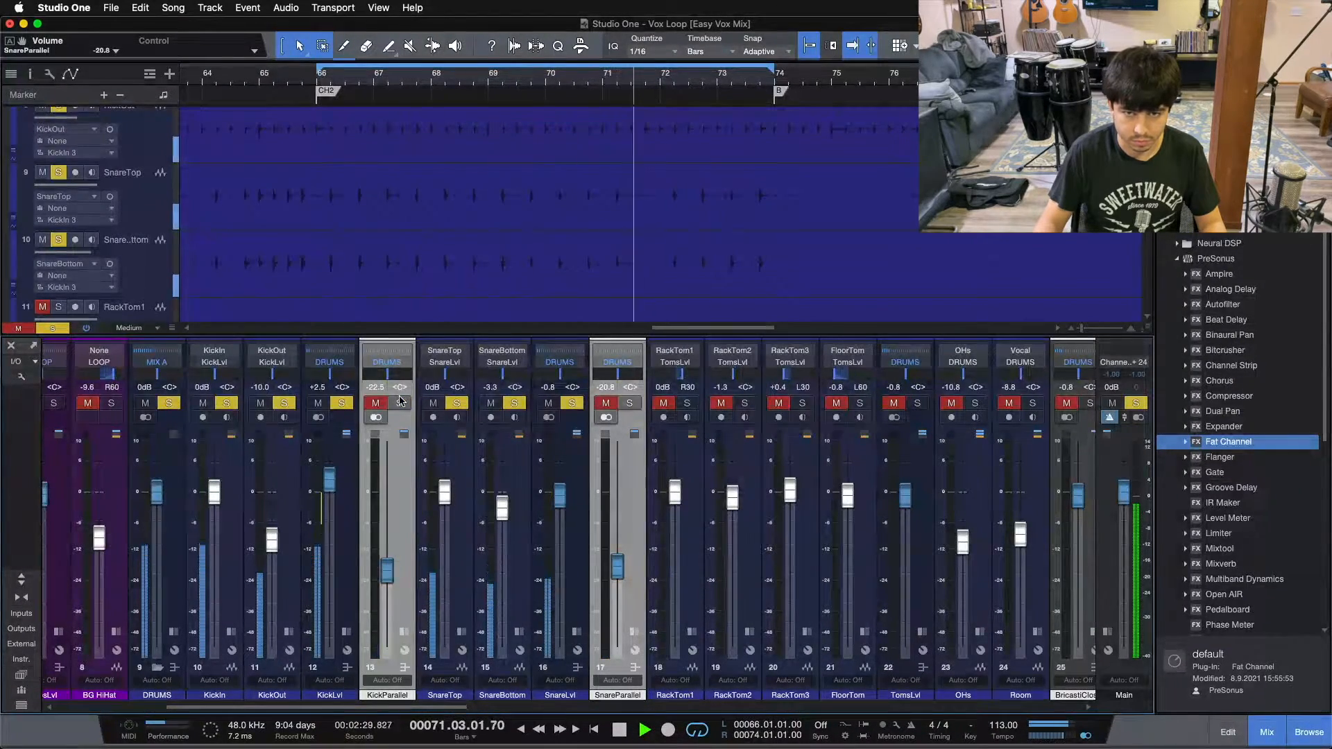
click(399, 403)
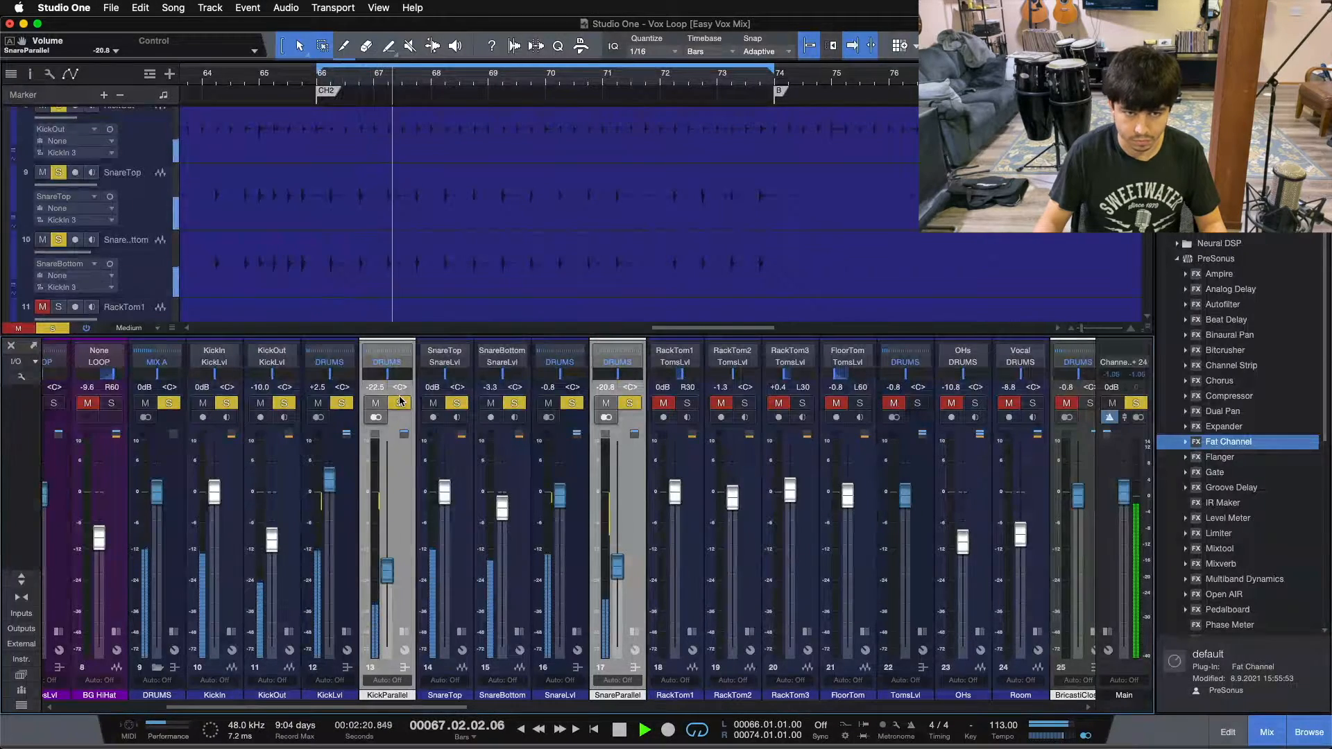
click(399, 402)
click(400, 403)
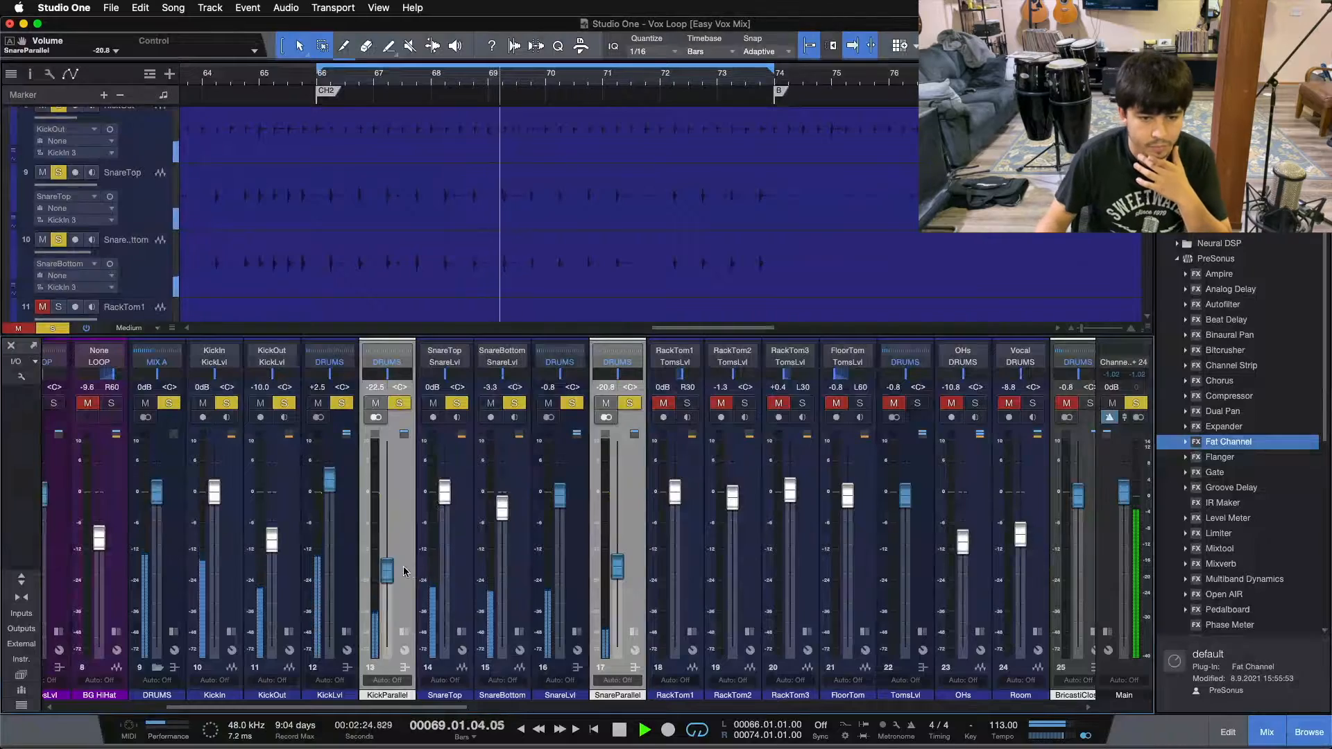
Step: Raise the two selected parallel faders together, bringing KickParallel to -20.0 dB and SnareParallel to -18.3 dB
scroll(389, 572, up, 3)
scroll(389, 572, up, 2)
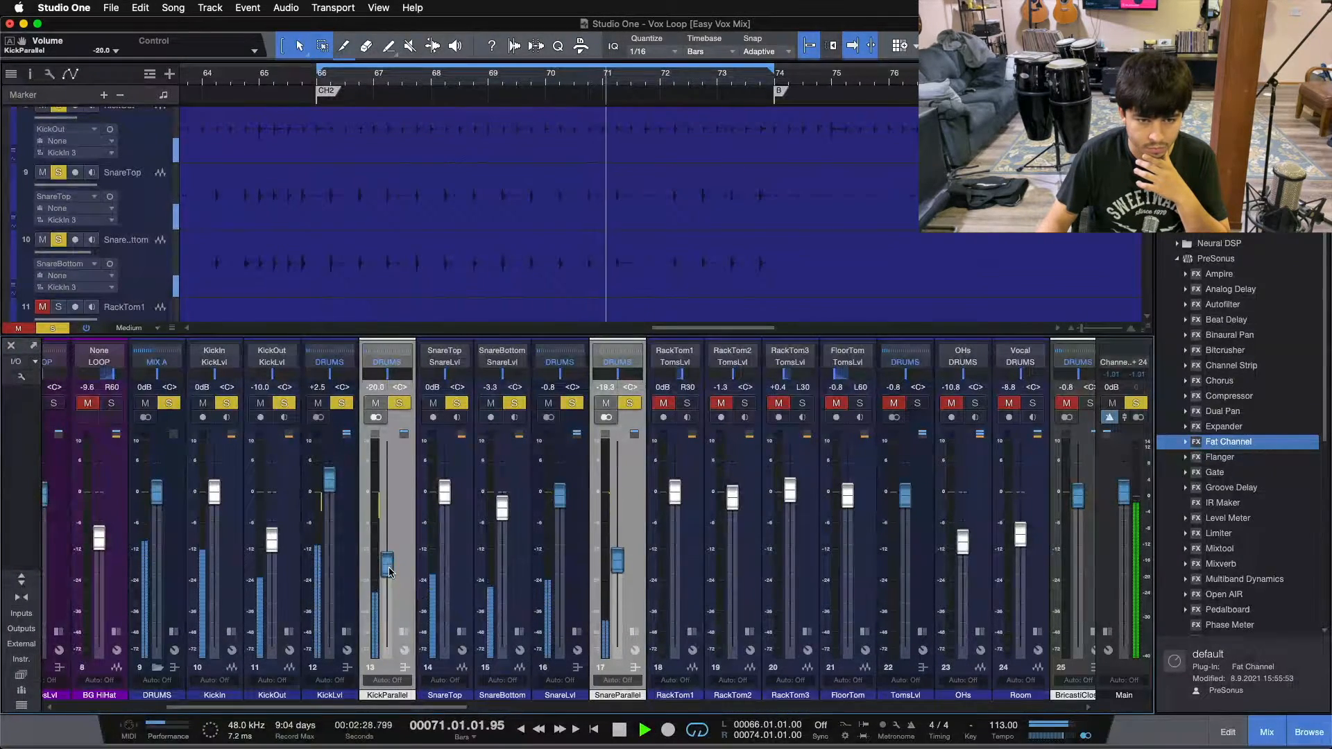
scroll(390, 570, up, 3)
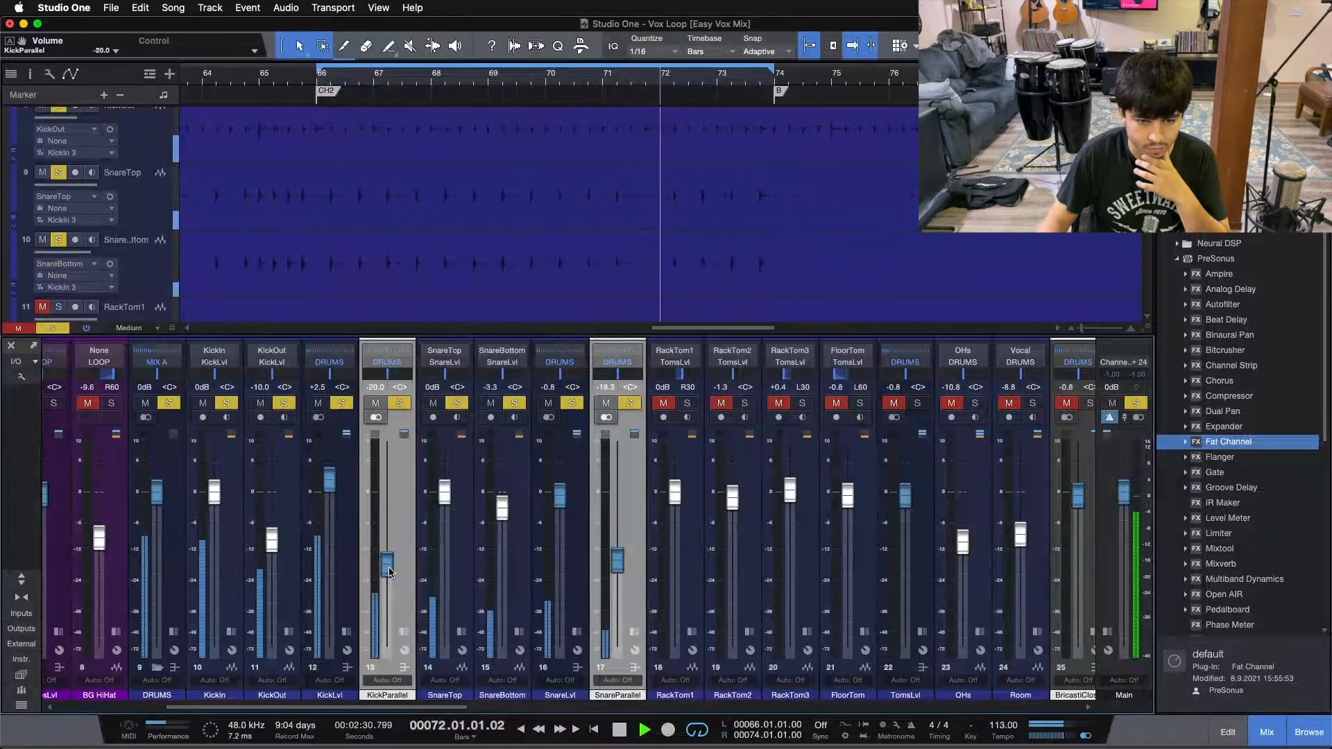
Step: Raise both parallel faders to -16.7 dB for KickParallel and -15.0 dB for SnareParallel, comparing with their solos off and on
scroll(388, 567, up, 1)
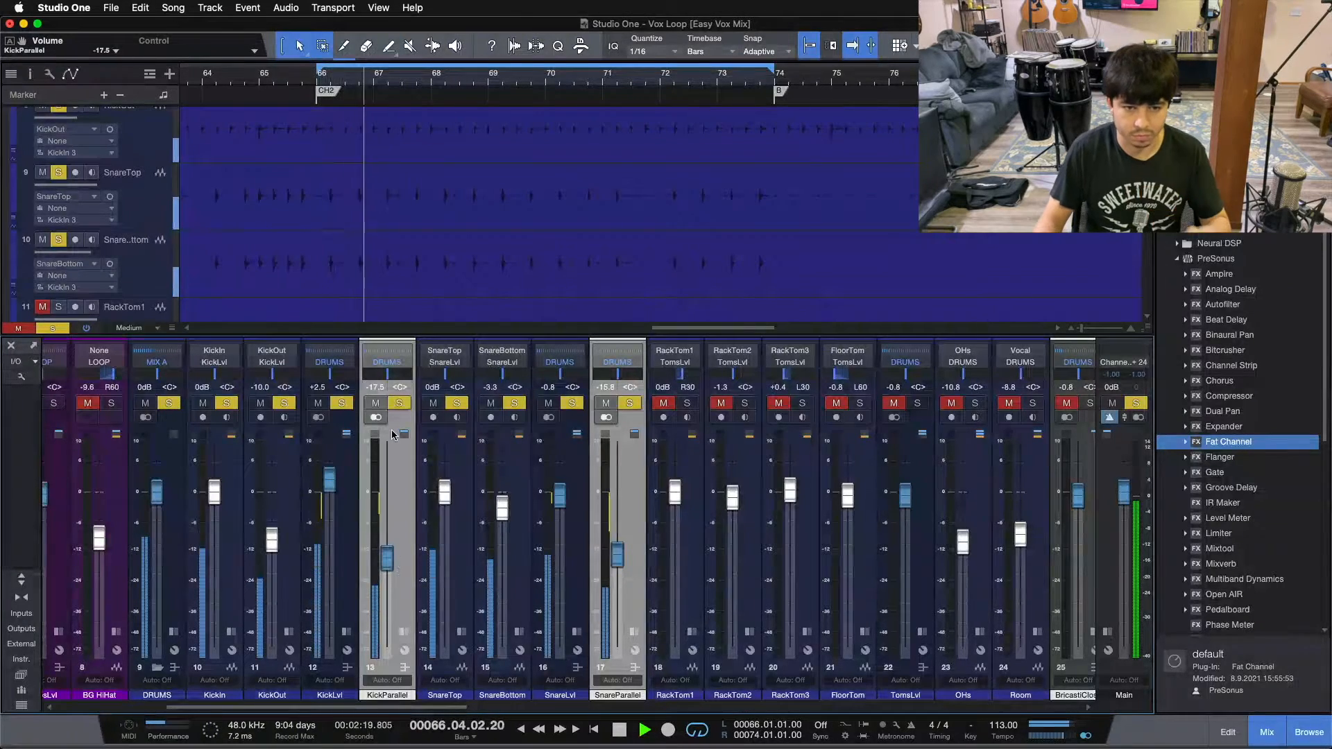
click(400, 403)
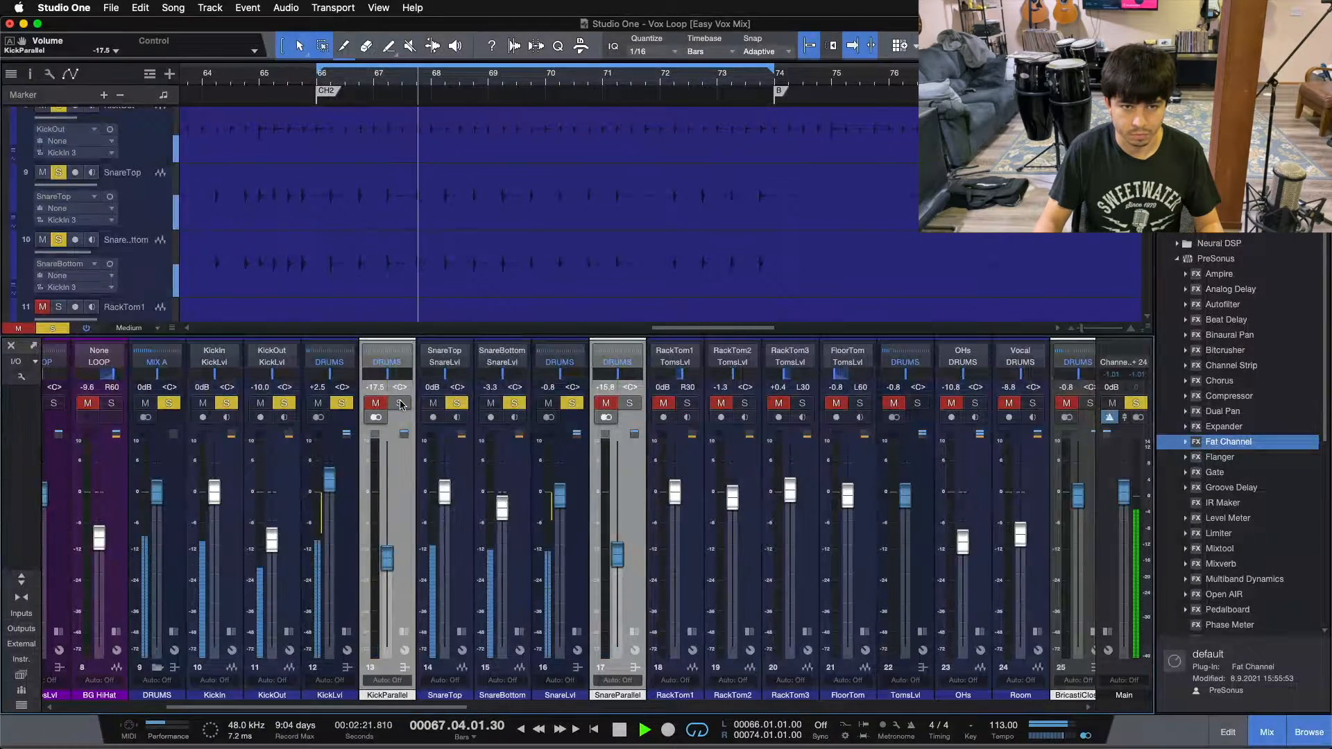
click(399, 403)
drag(388, 560, 389, 557)
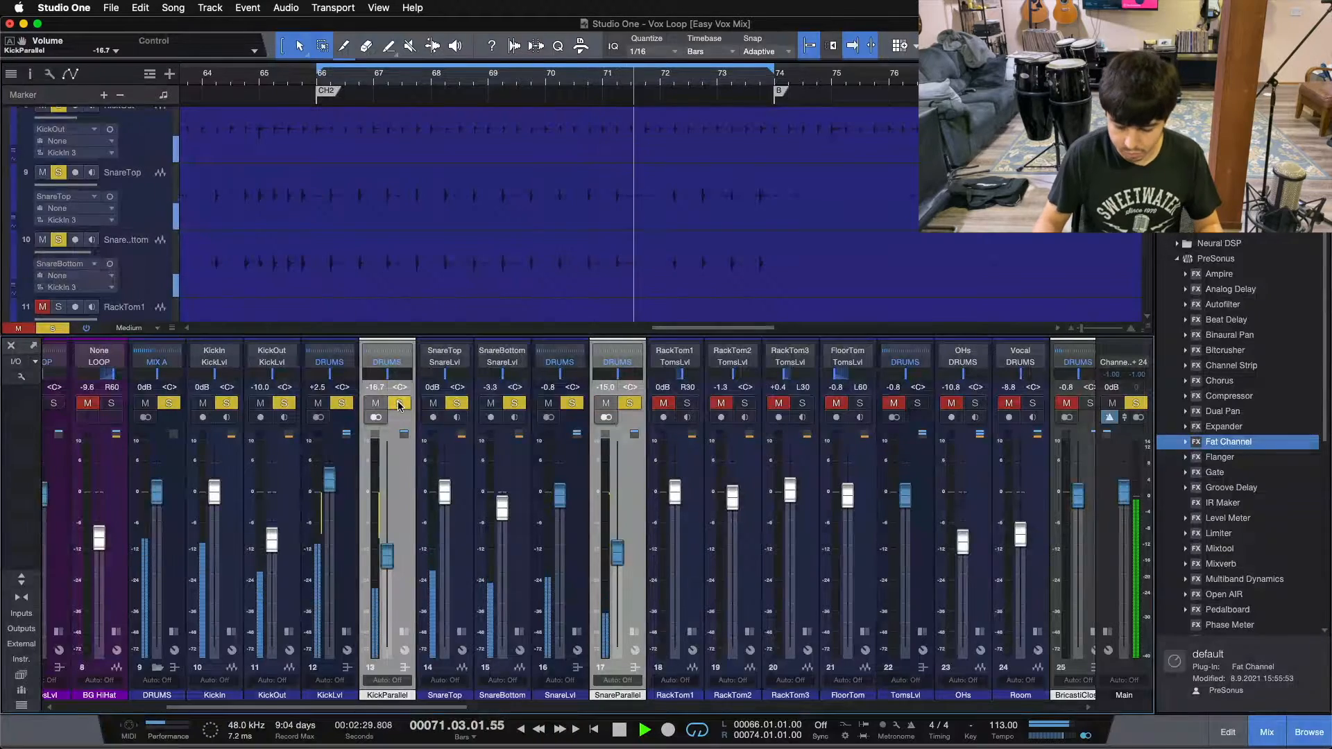
key(space)
Step: Solo the whole DRUMS group in place of the kick and snare solos, and keep KickParallel and SnareParallel selected together
click(402, 478)
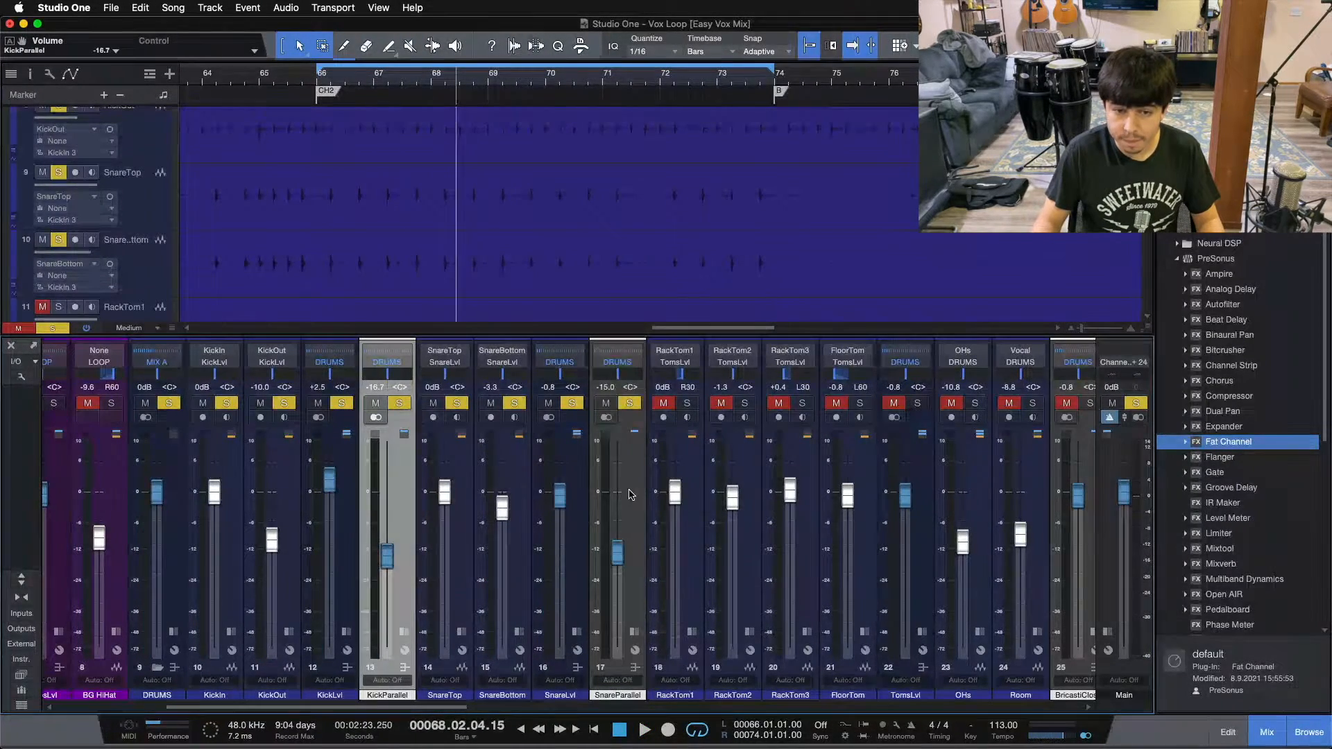
click(596, 513)
click(411, 490)
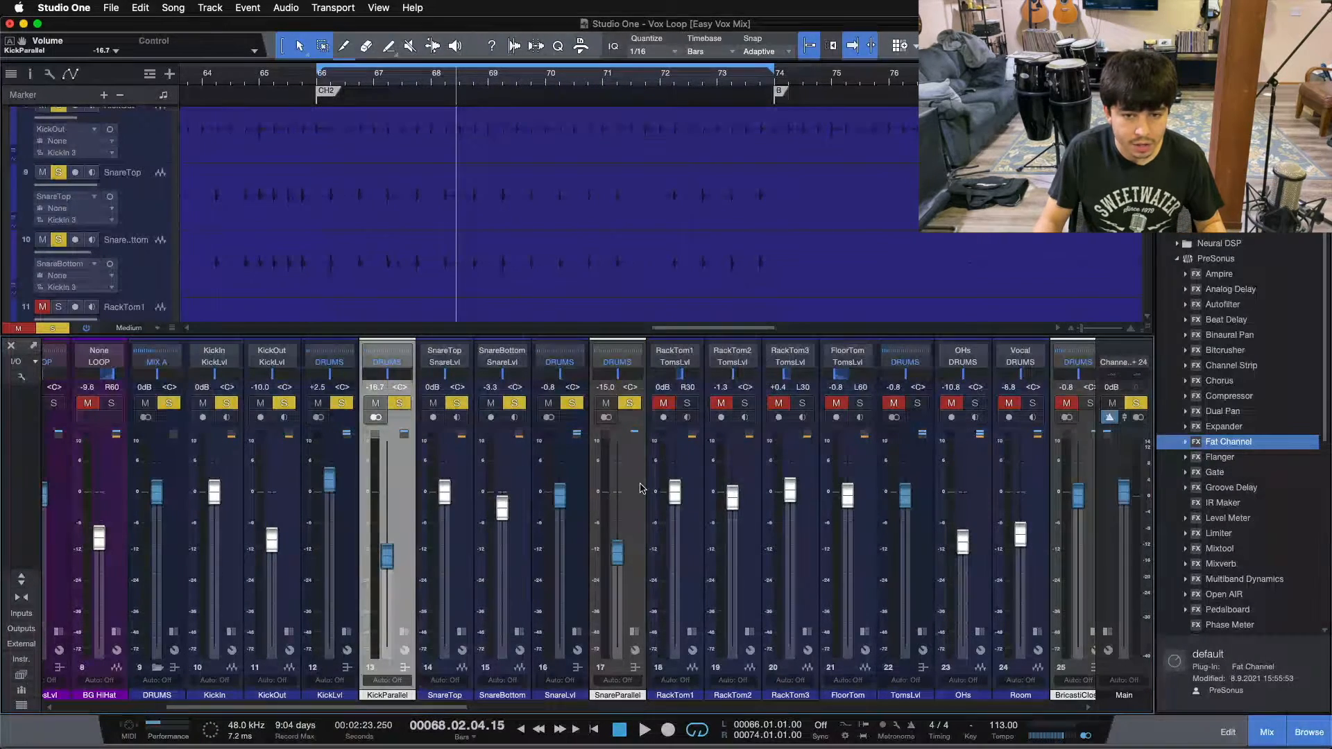
super+click(639, 485)
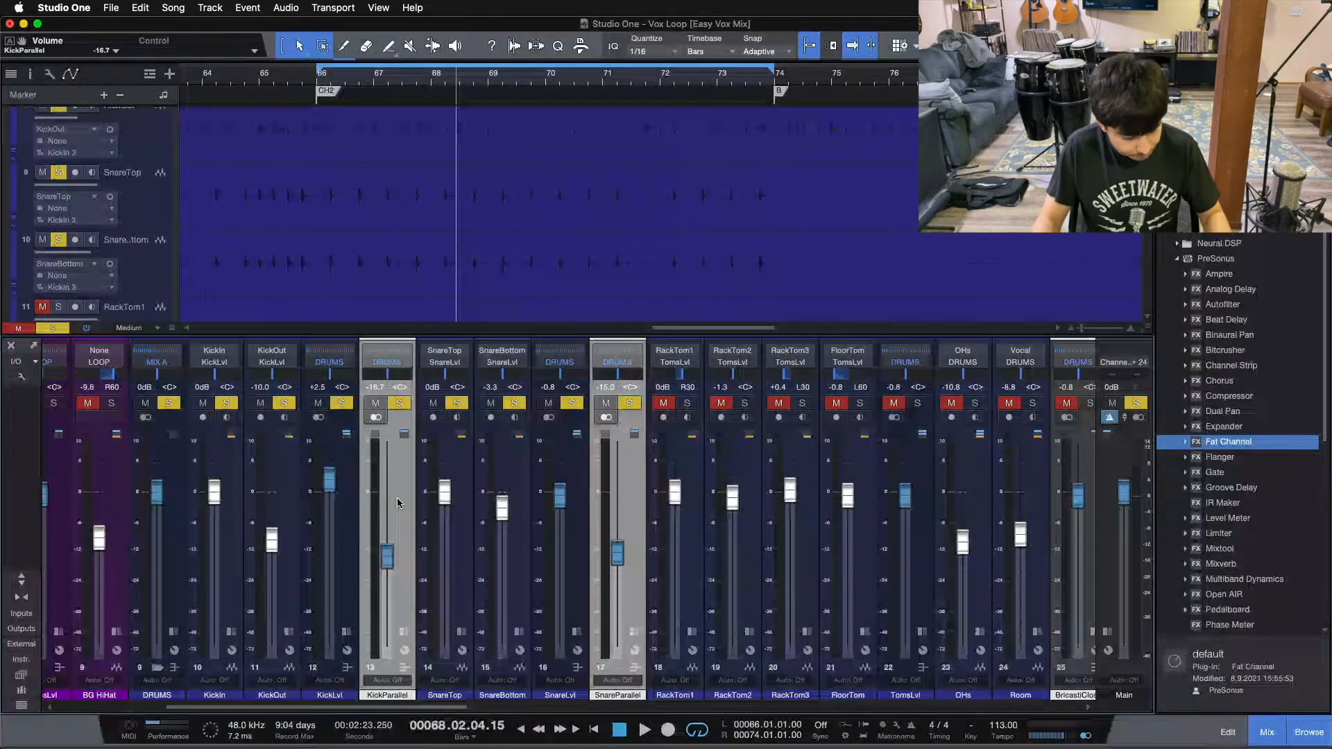
key(shift+s)
click(170, 404)
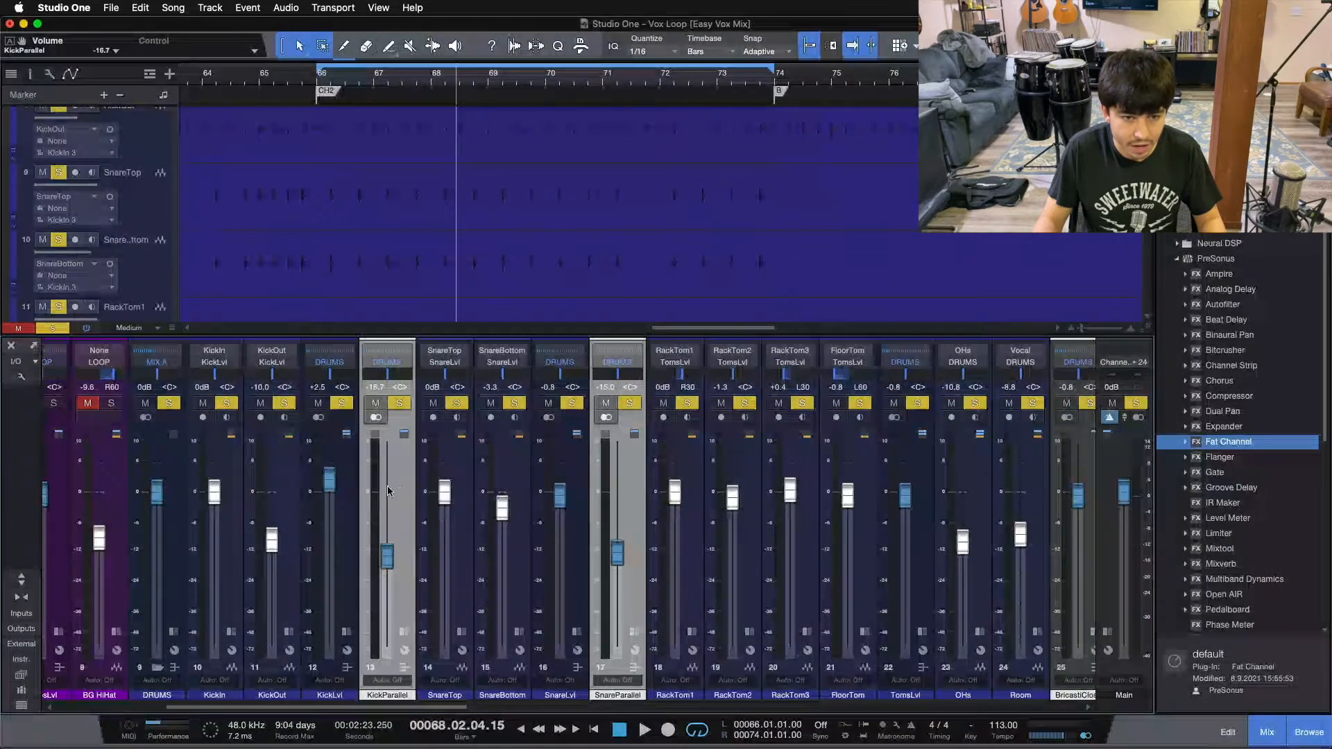
click(412, 513)
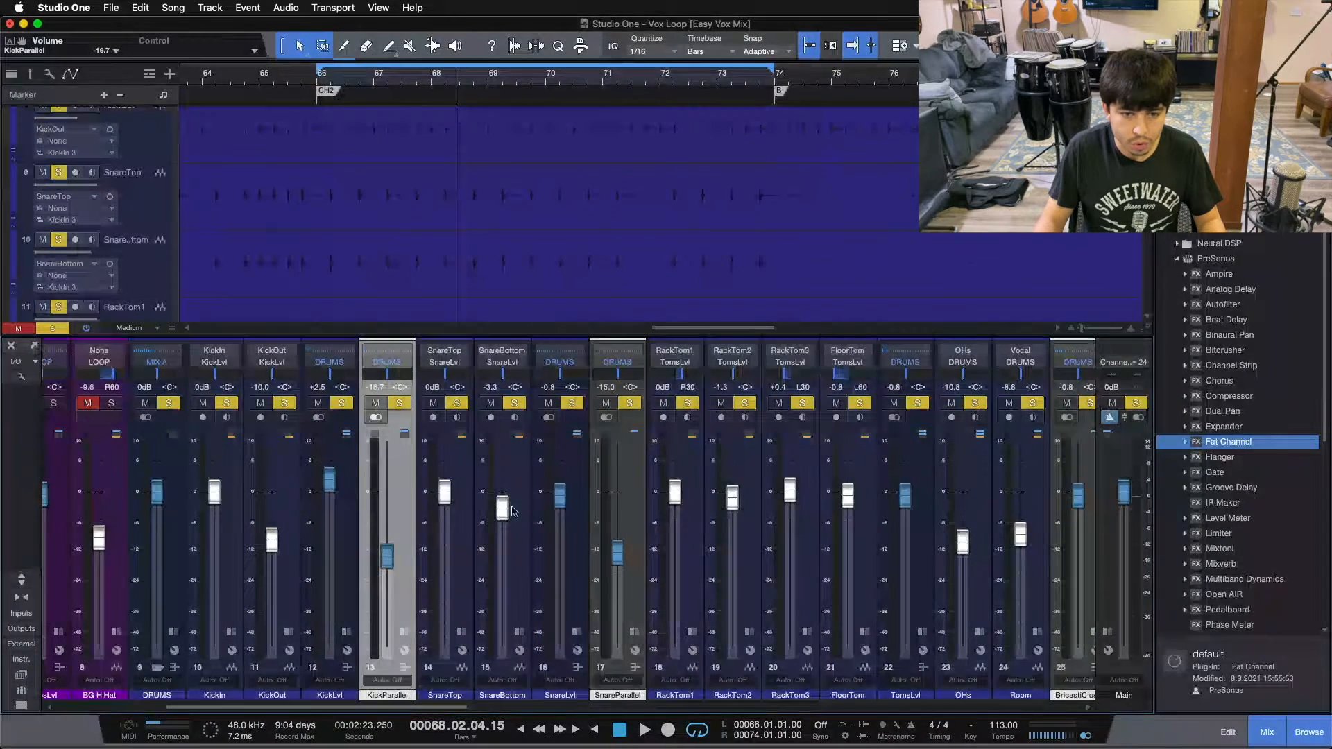
super+click(628, 493)
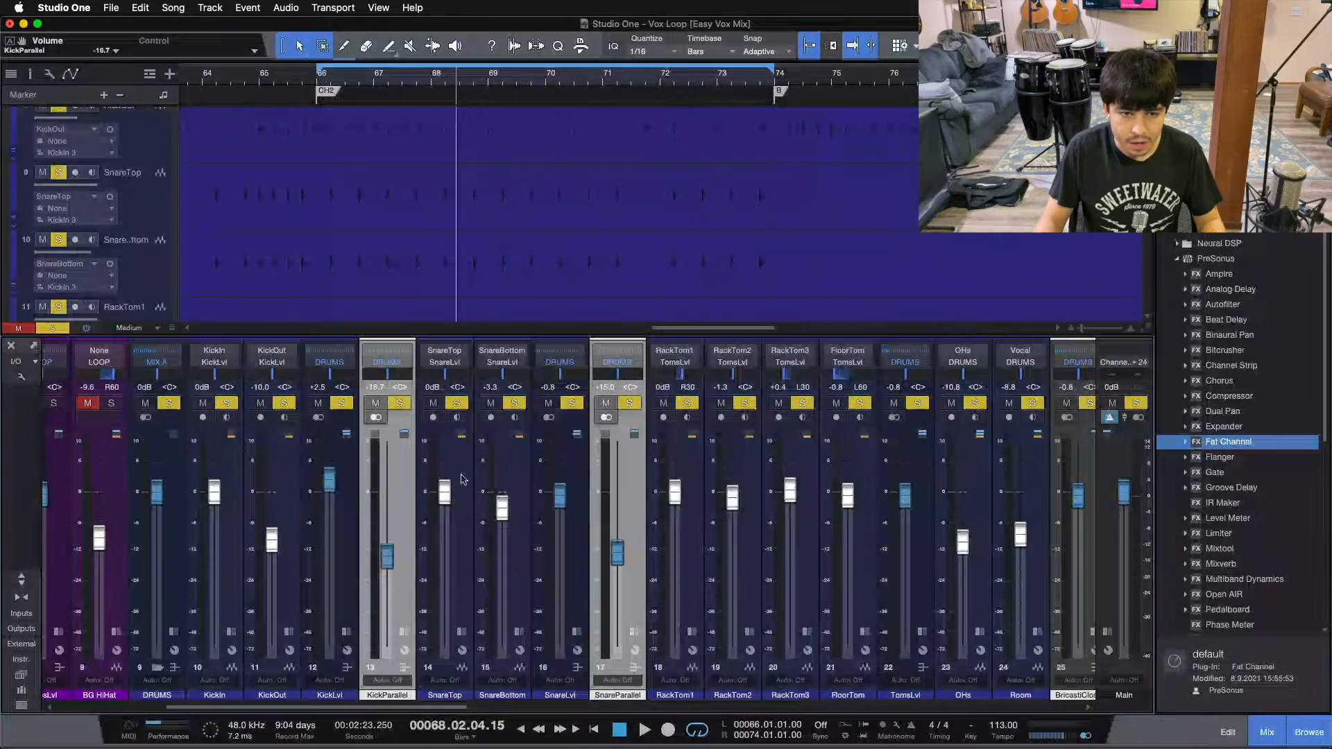
Step: Play the full drum loop from bar 66 and adjust the linked parallel faders to KickParallel -20.8 dB and SnareParallel -19.2 dB
key(space)
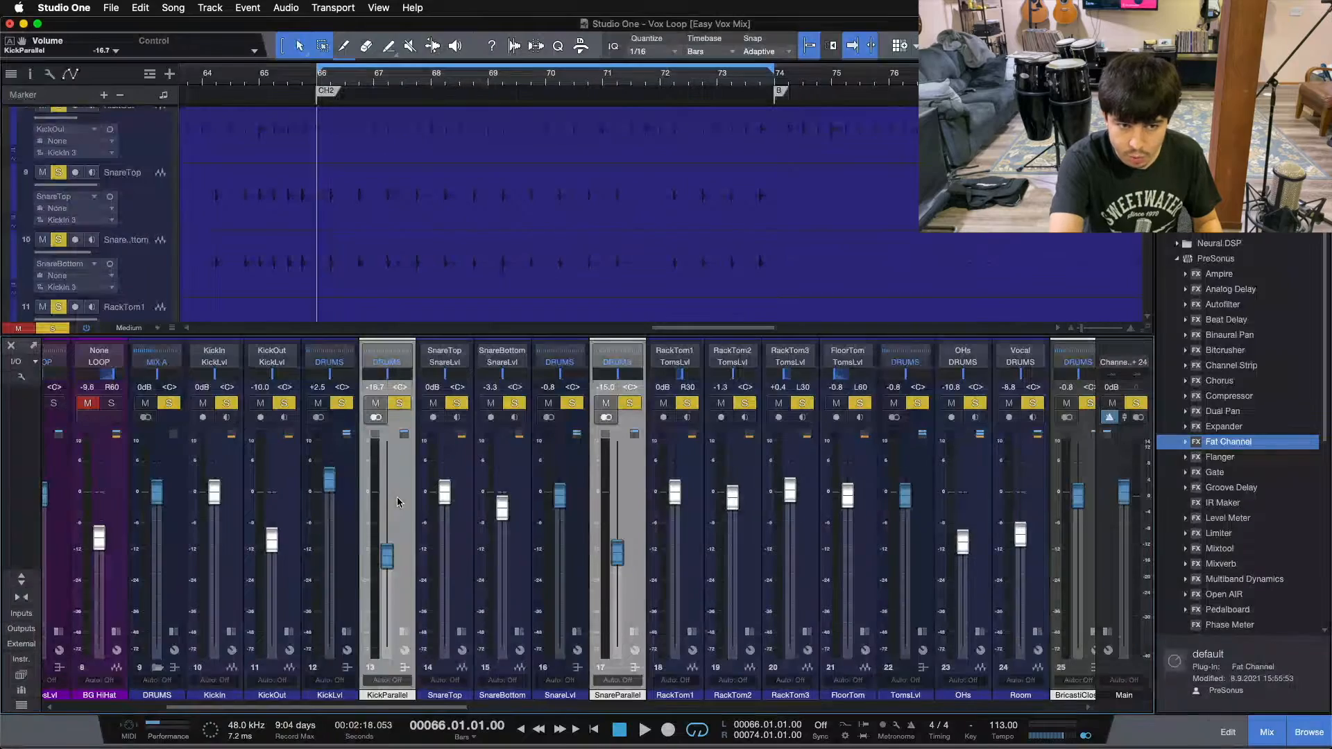
key(space)
drag(387, 555, 386, 525)
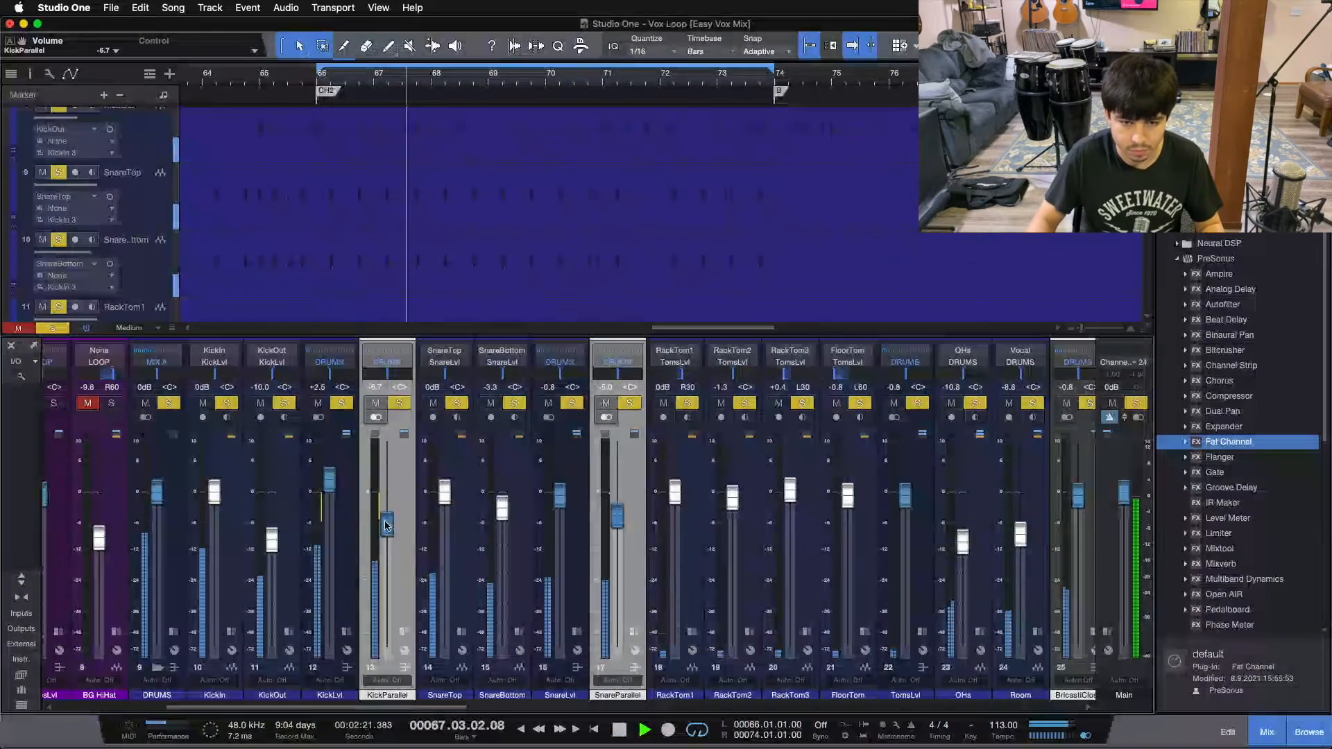
drag(387, 525, 388, 550)
scroll(387, 550, down, 3)
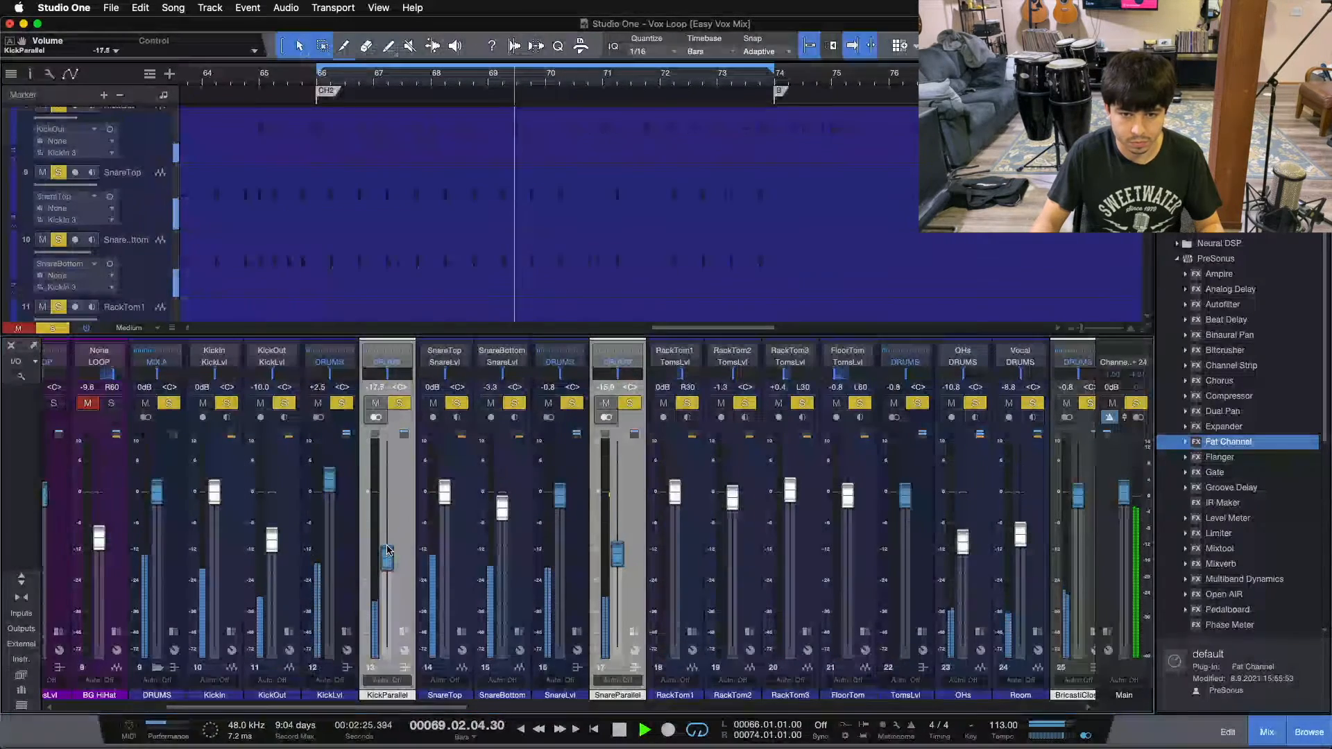
scroll(386, 550, down, 1)
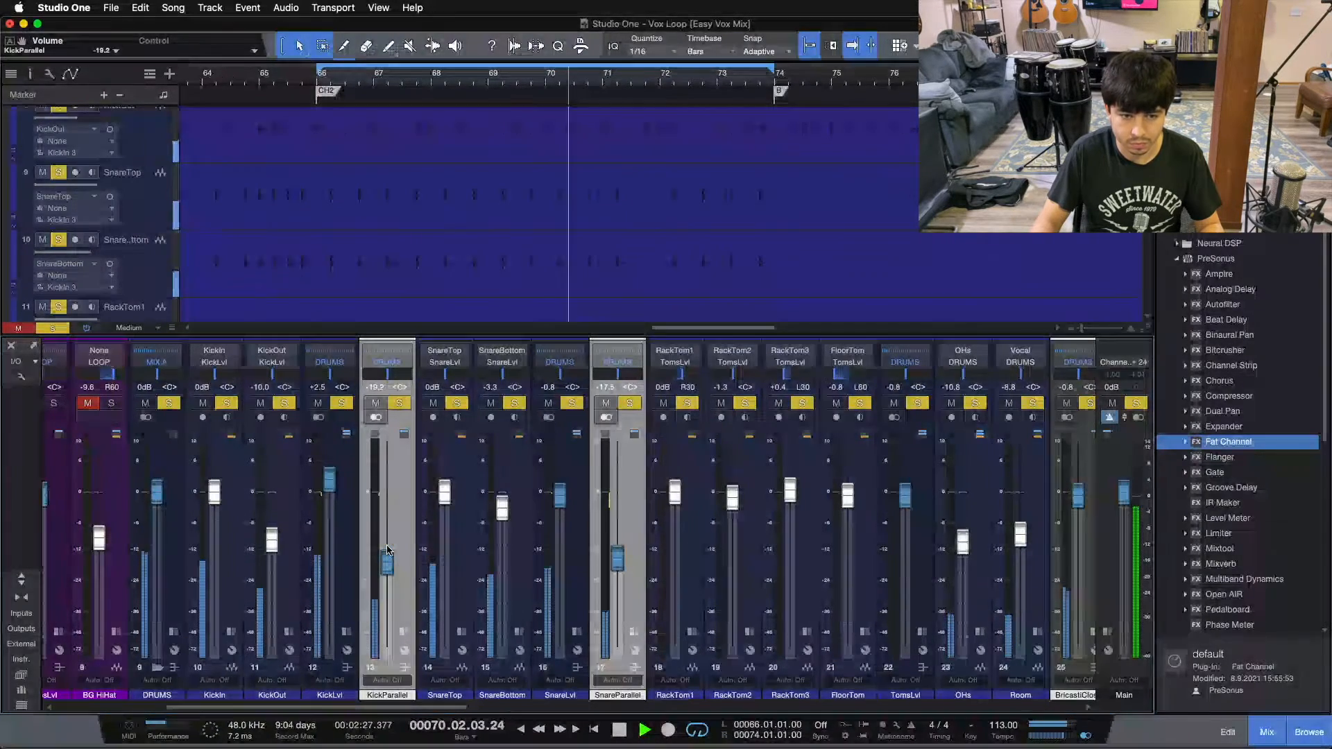
scroll(387, 550, down, 1)
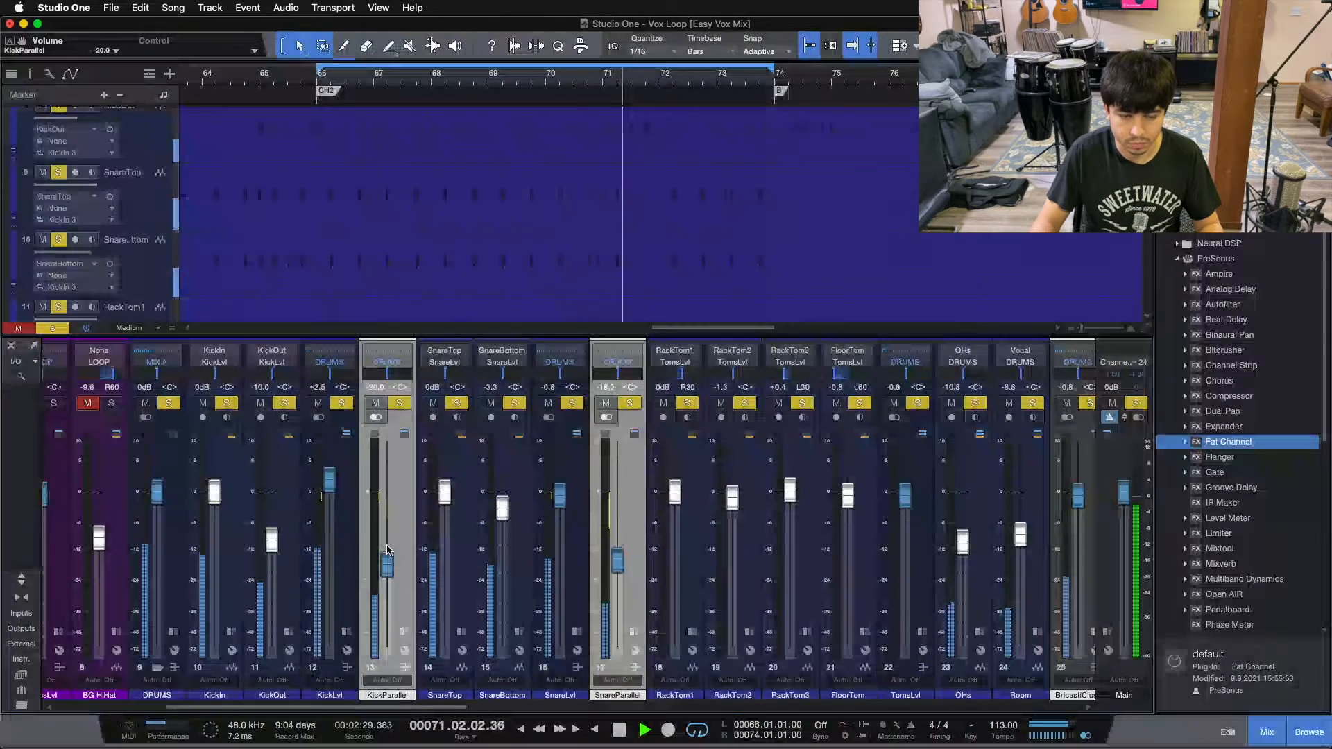
Step: Toggle both parallel buses' solos off and on to compare the full drums without and with them, and stop playback
click(400, 403)
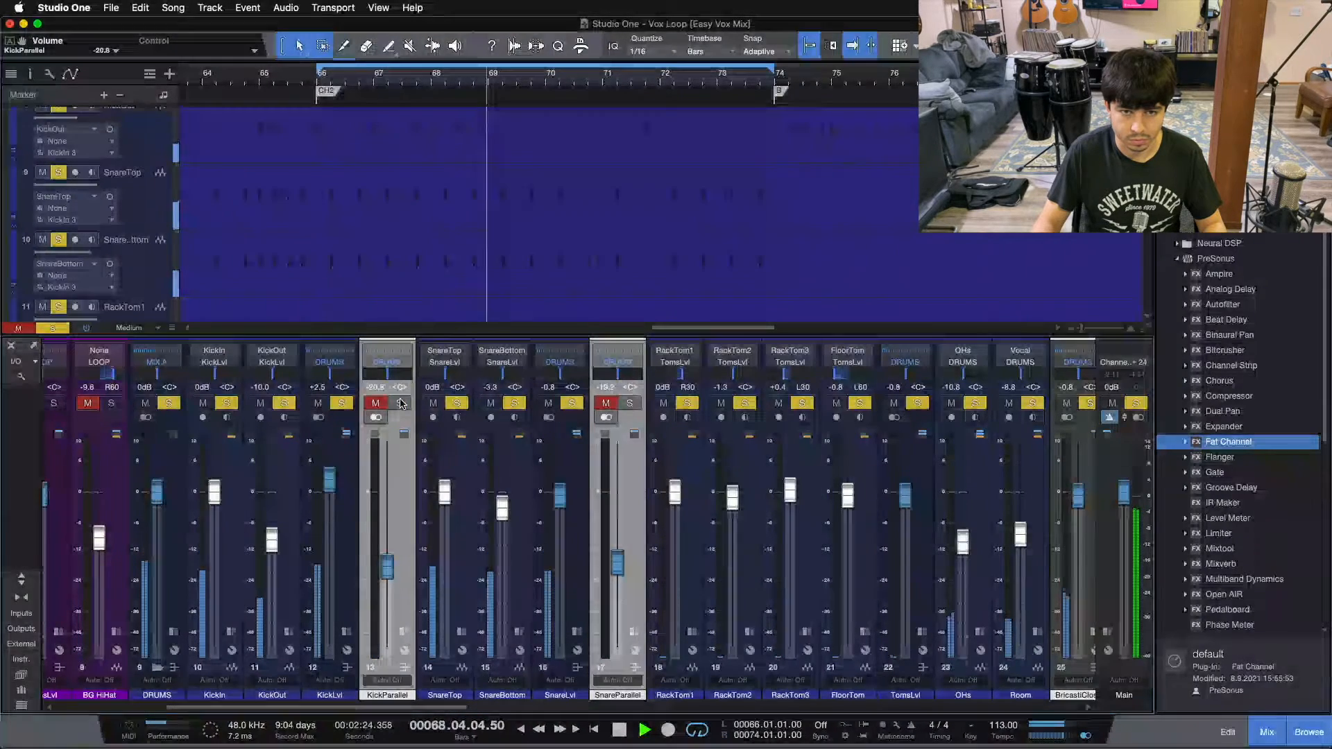
click(401, 403)
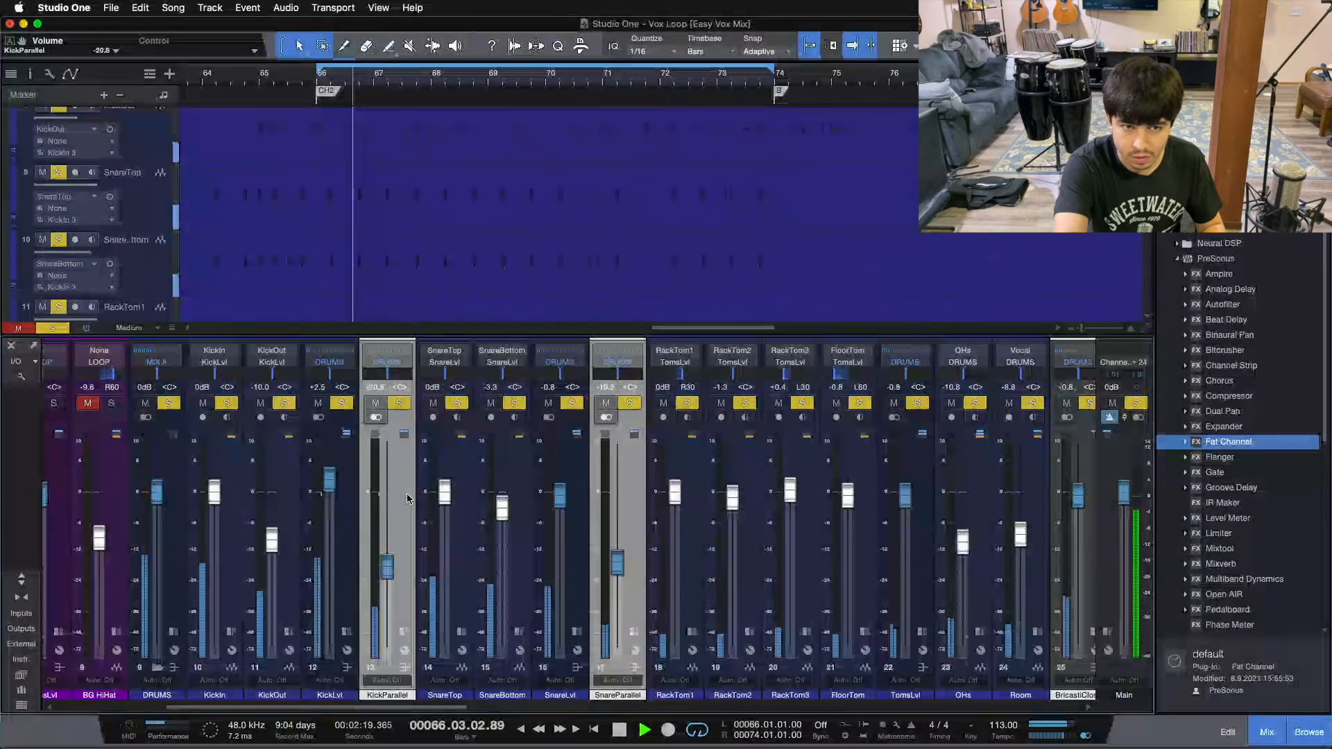
key(space)
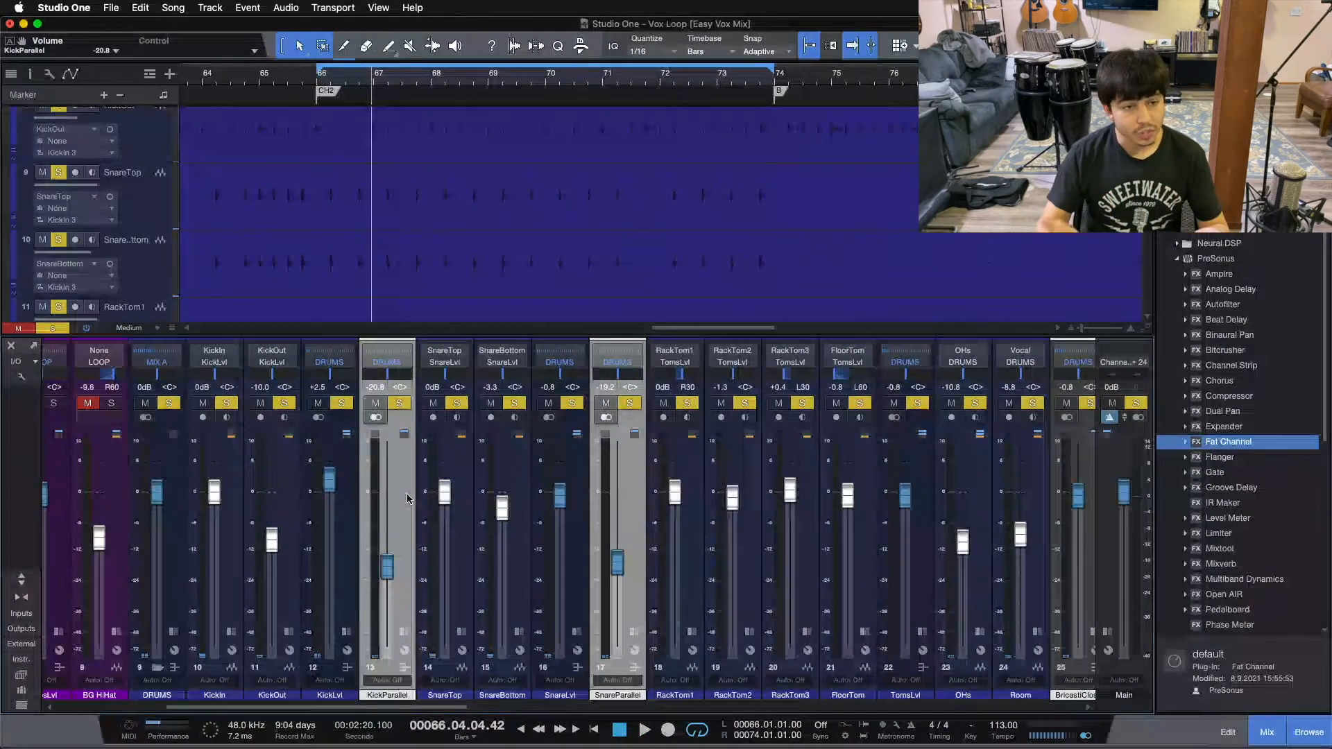
Step: Expand the KickParallel and SnareParallel channels and review KickParallel's Compressor and Fat Channel equalizer settings
click(403, 631)
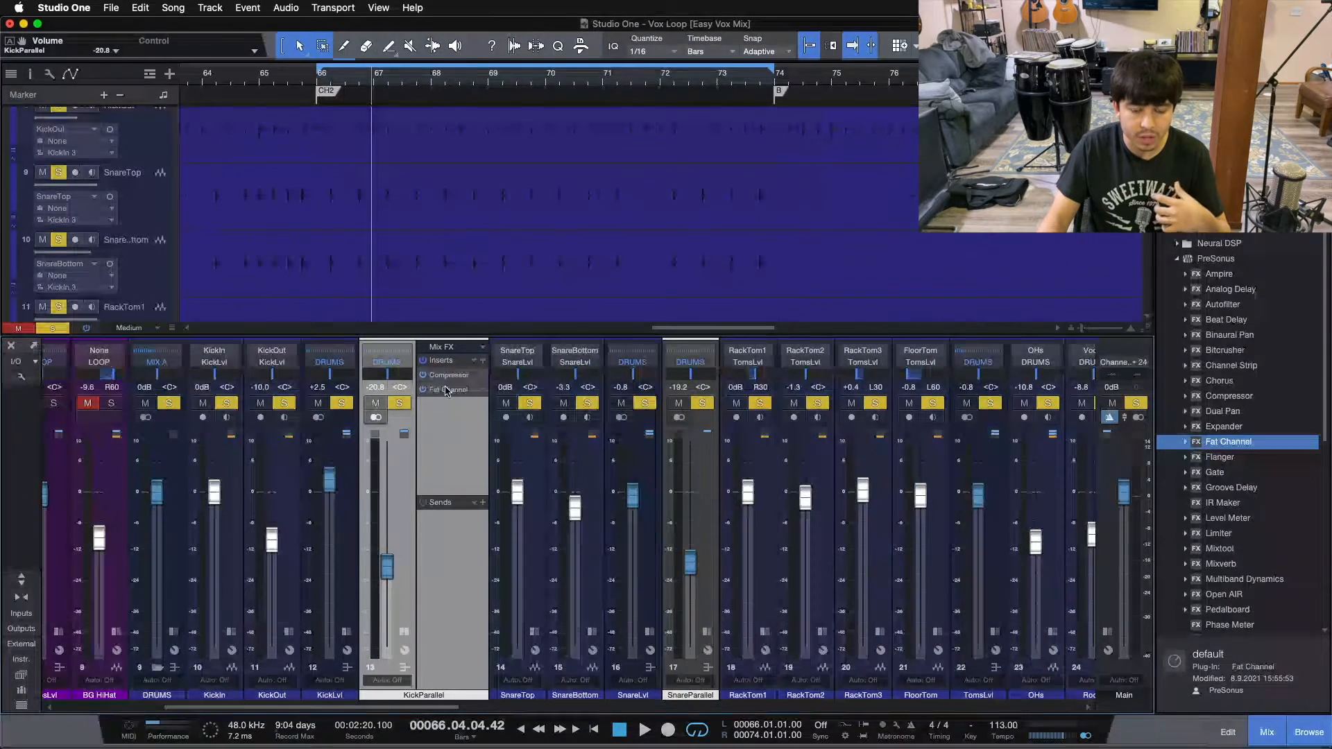
click(706, 633)
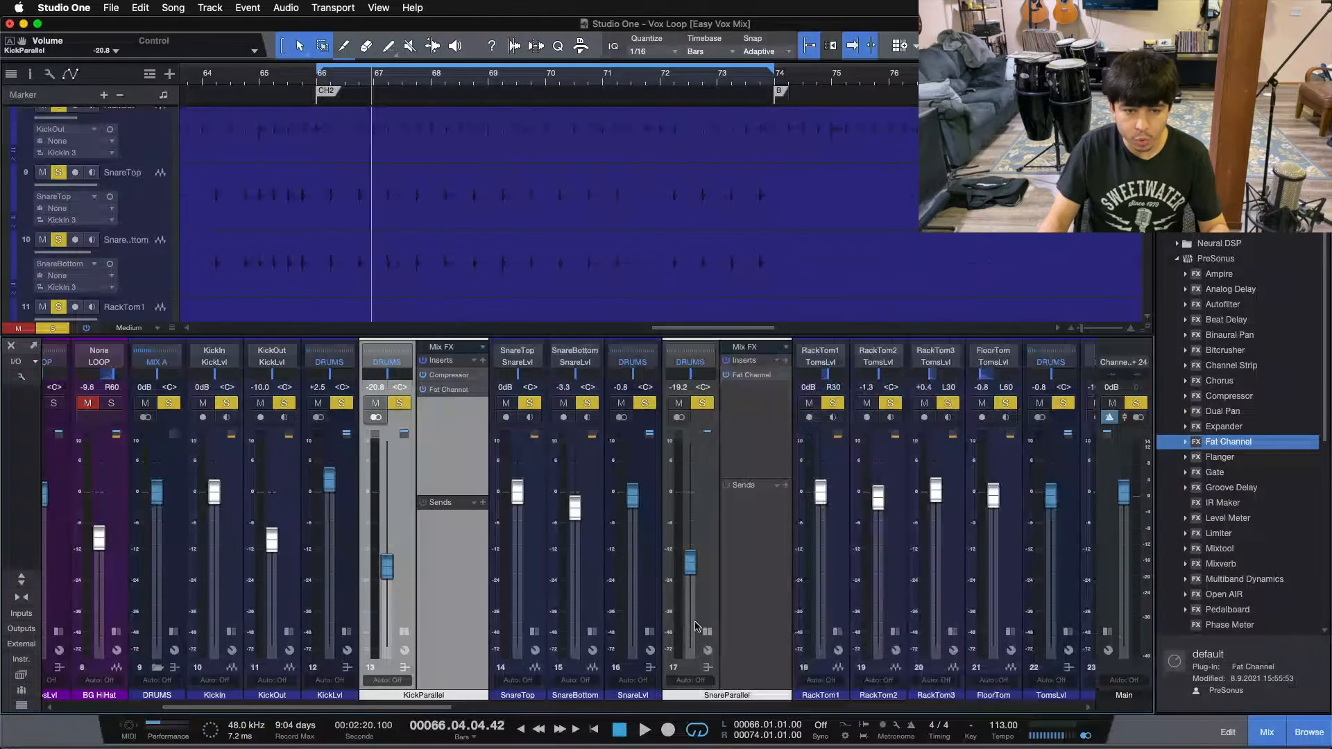
double_click(455, 376)
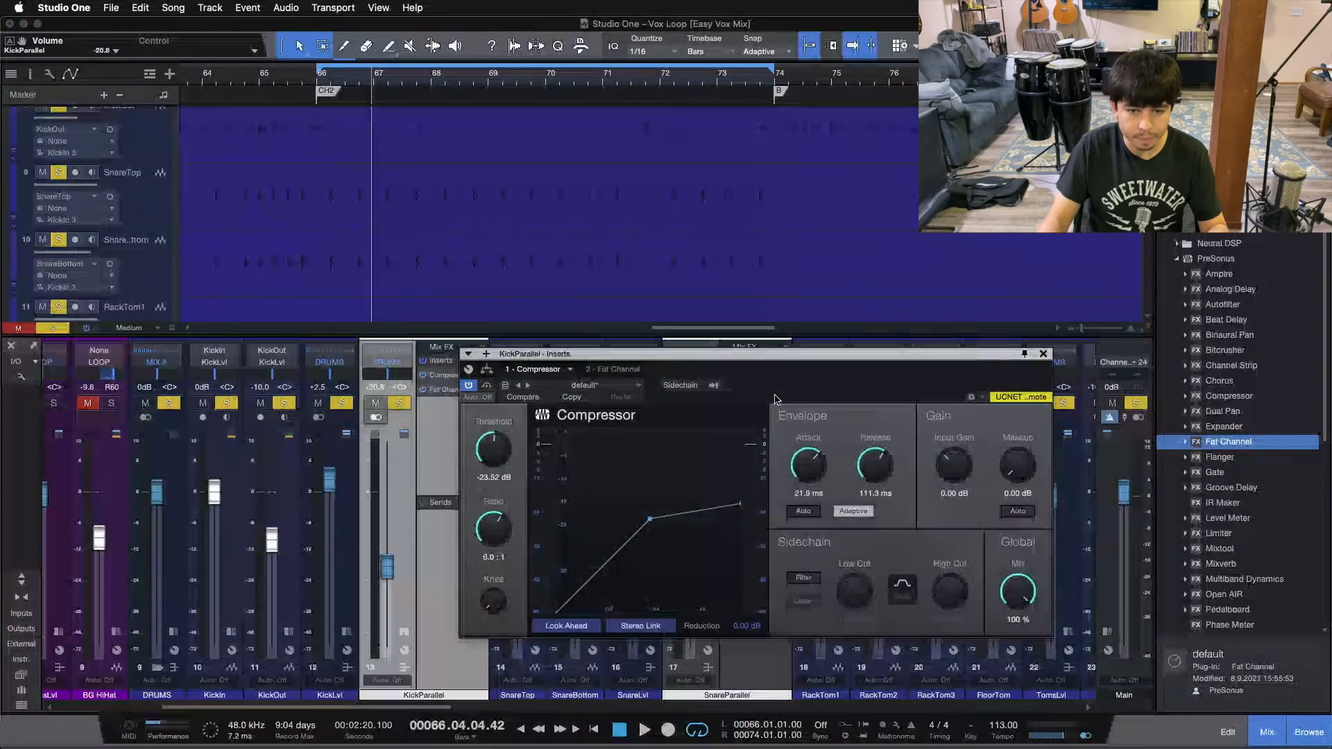
drag(774, 397, 856, 389)
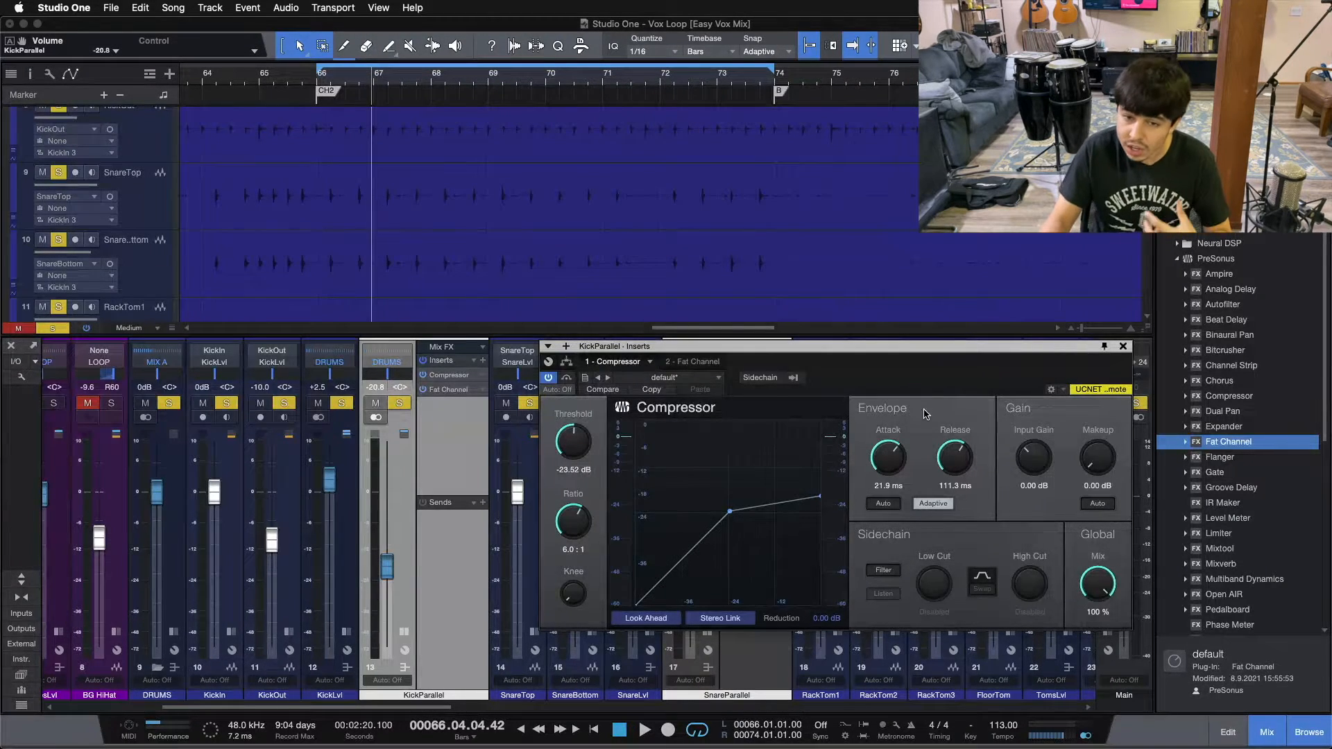
click(691, 363)
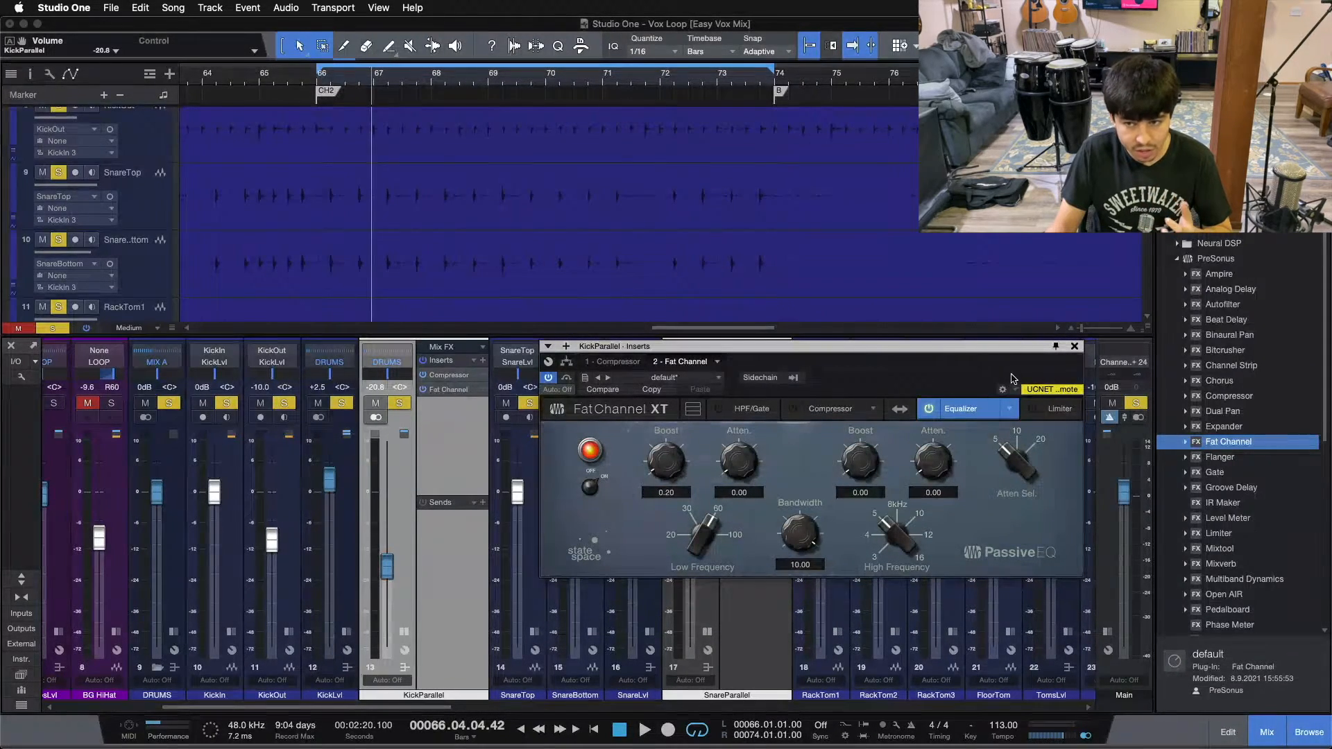
click(1074, 347)
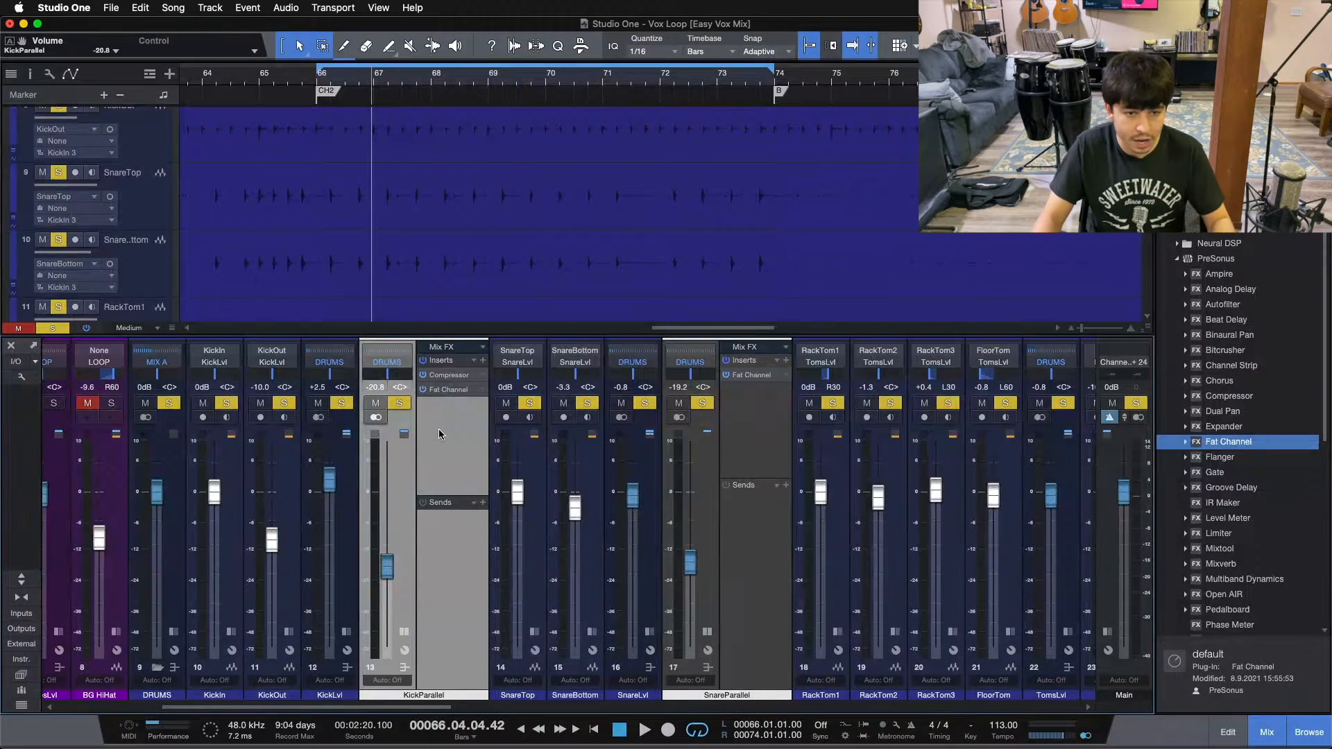
Step: Clear all solos, solo only SnareParallel, and review the compressor and equalizer in its Fat Channel insert
key(shift+s)
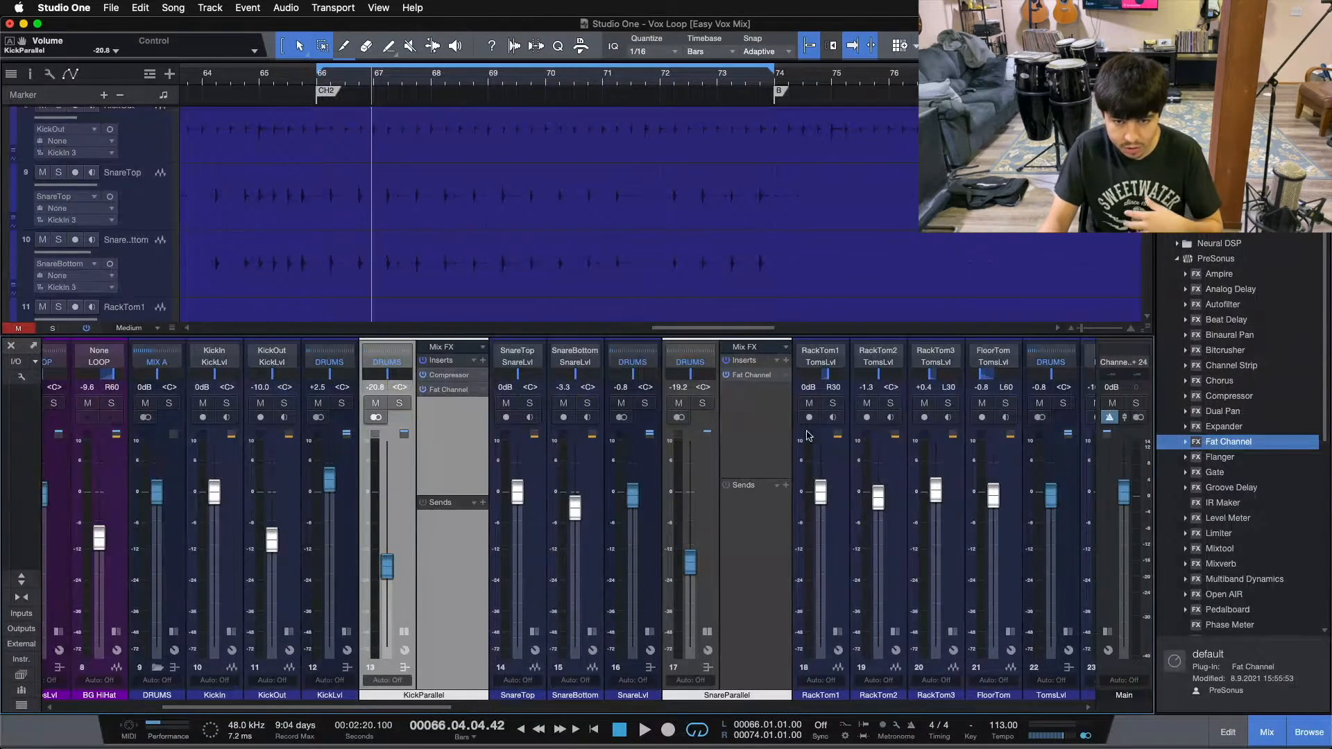
click(705, 403)
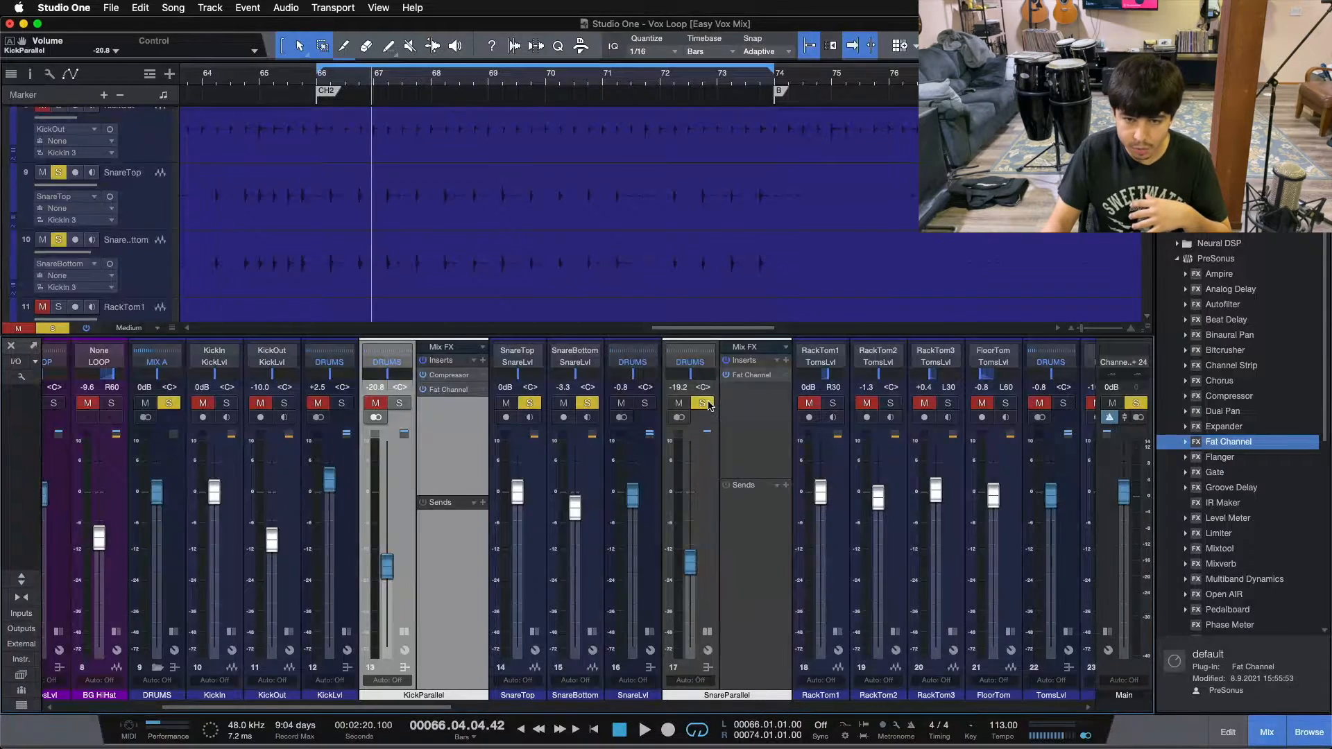
click(740, 384)
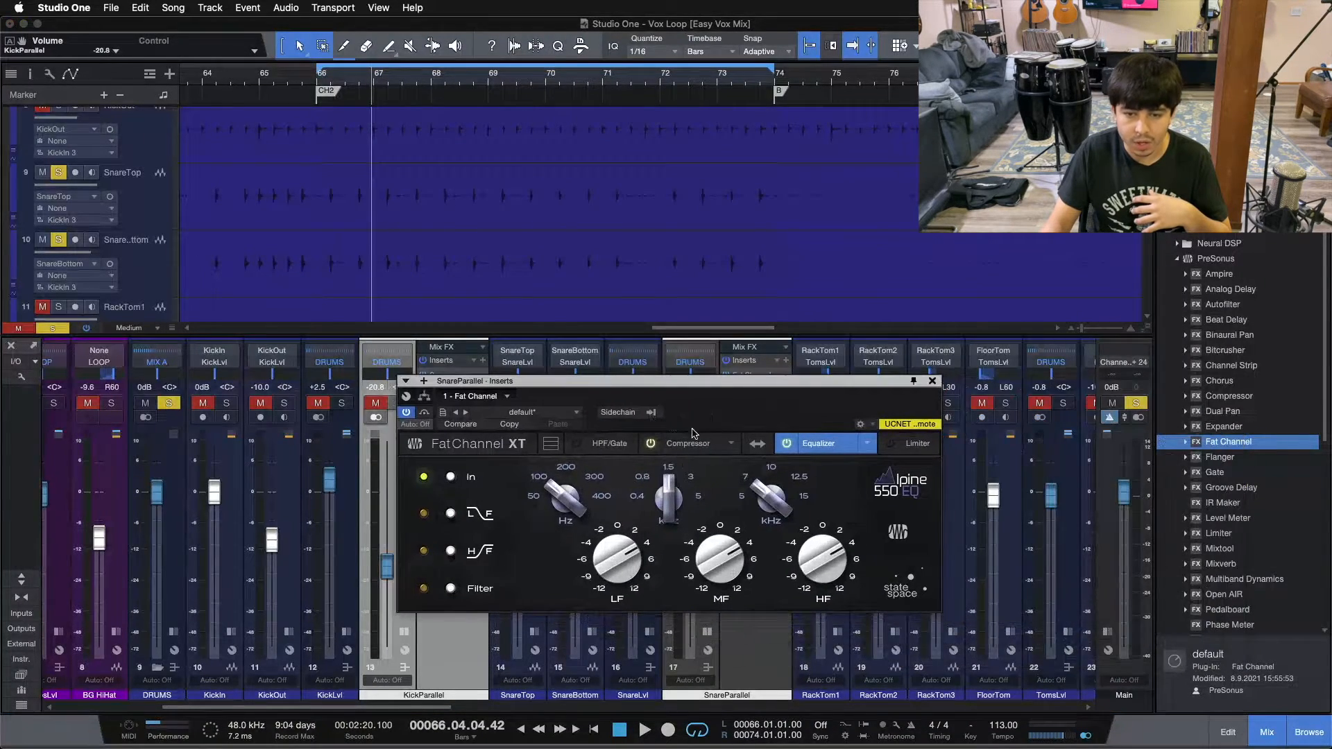
click(692, 441)
drag(687, 381, 745, 432)
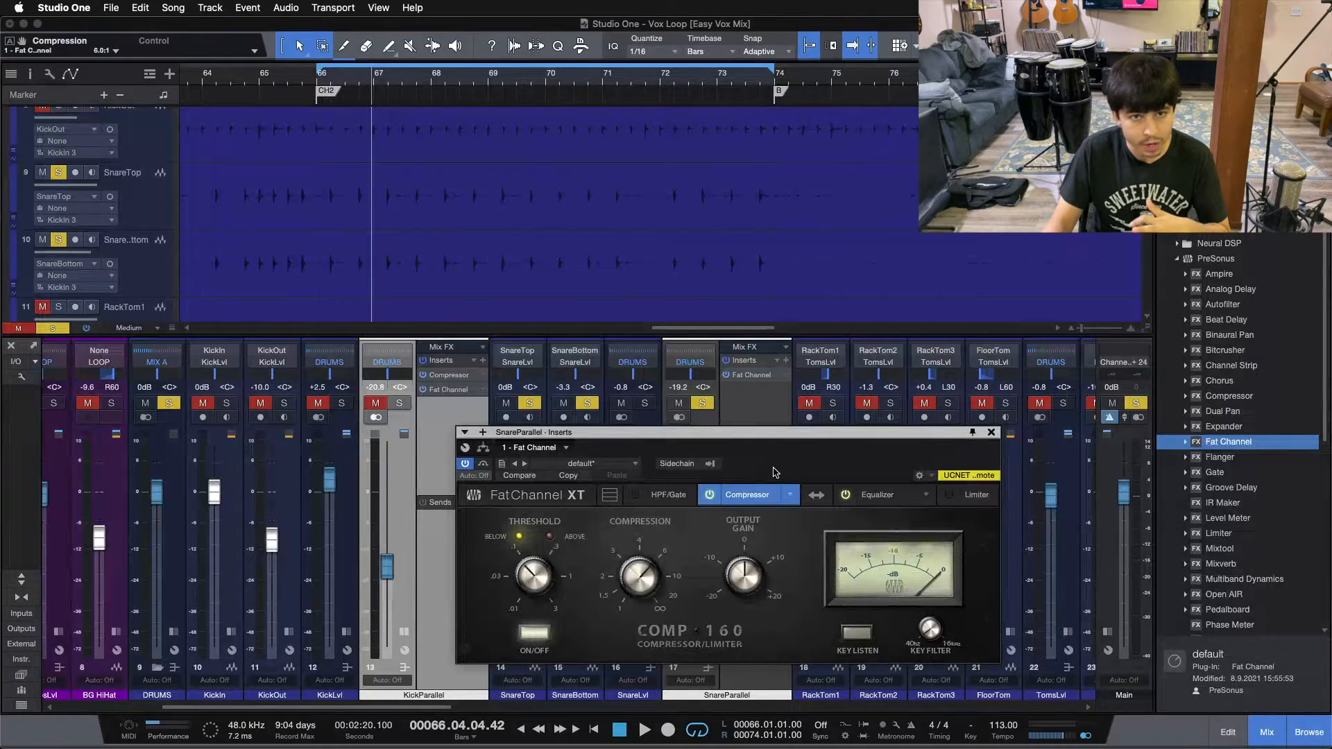
click(887, 496)
drag(841, 467, 871, 396)
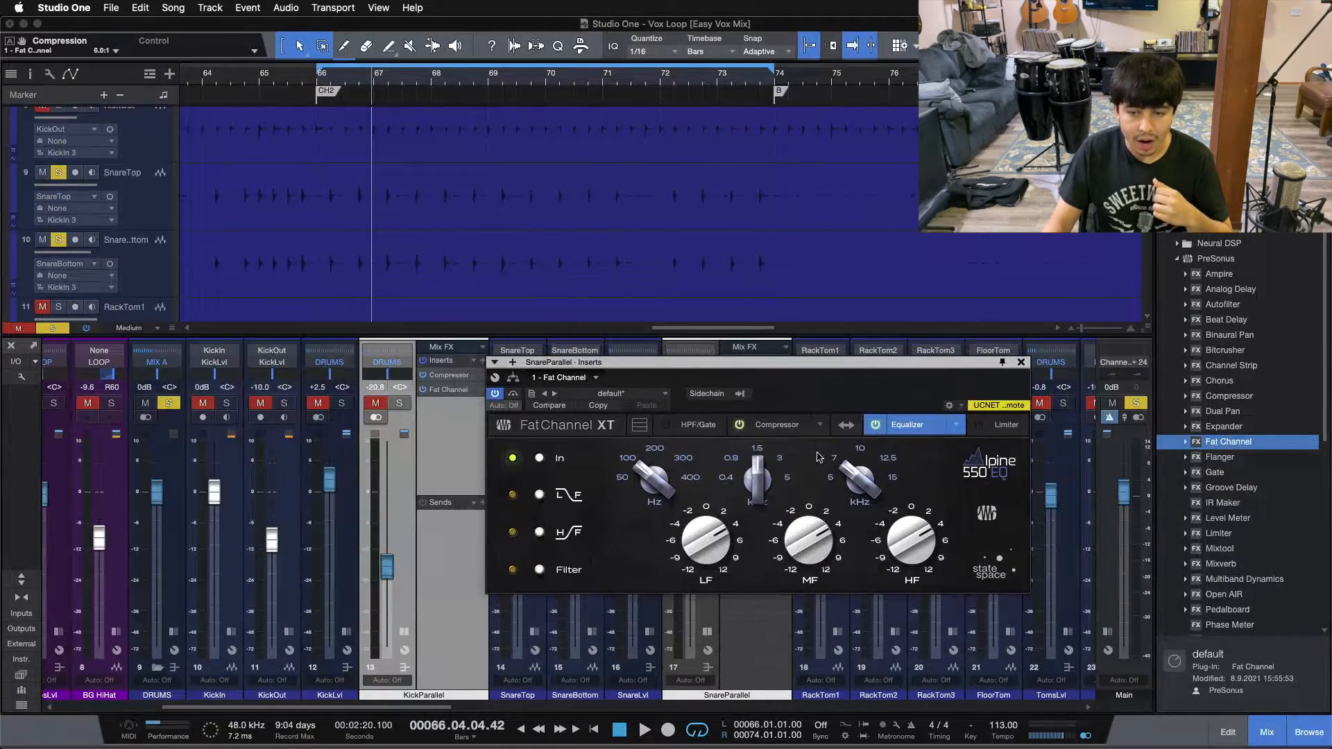